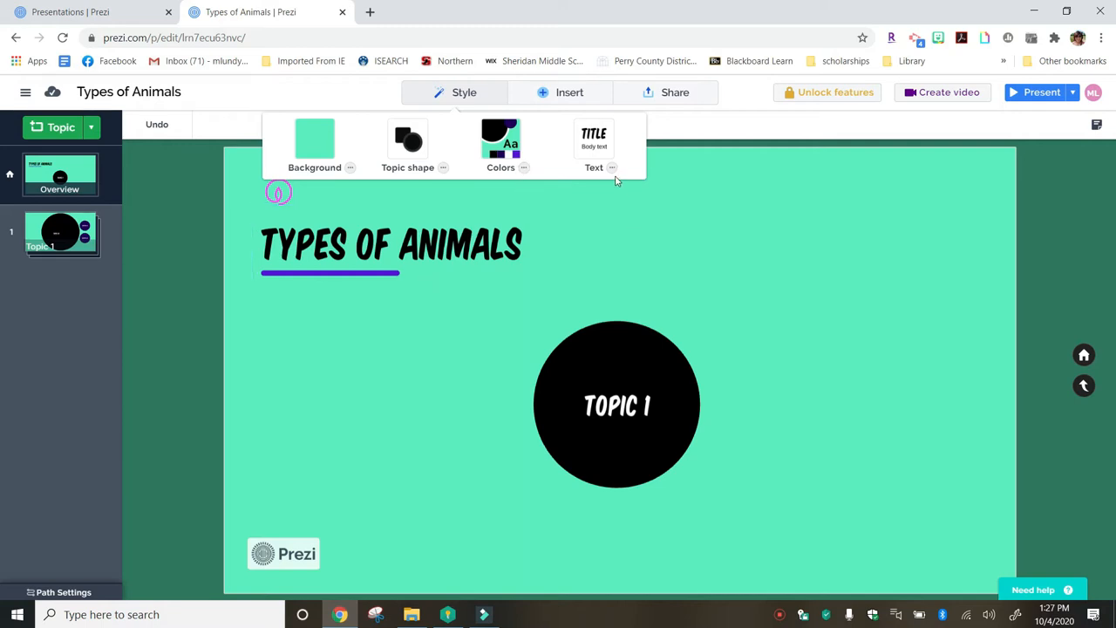
Step: Examine the free and premium background images and the available upload sources for a custom background
left_click(350, 169)
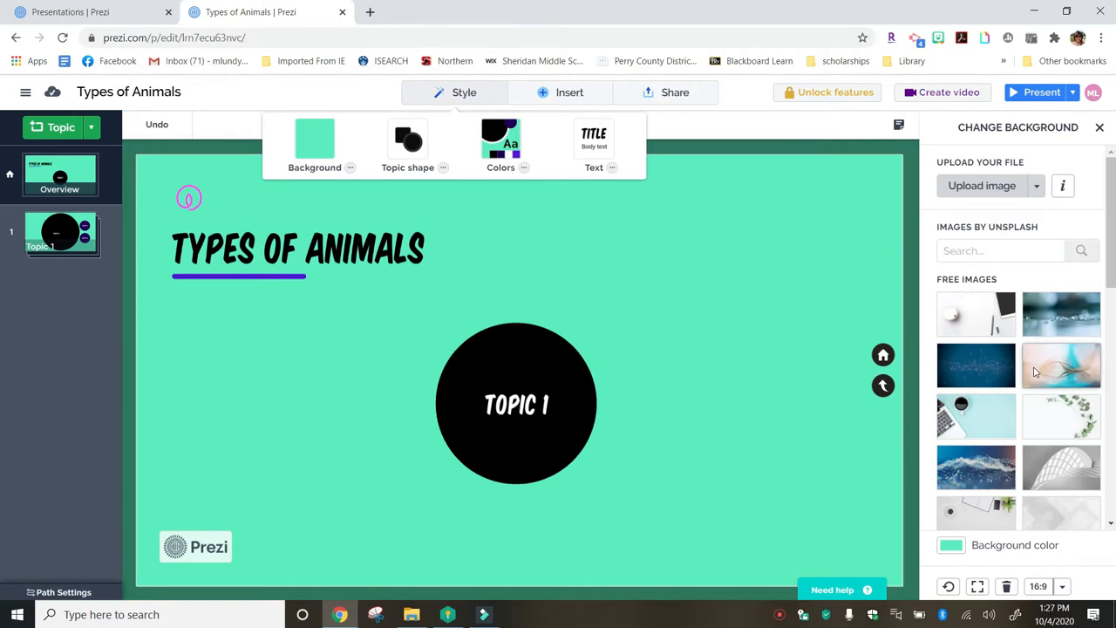
scroll(1035, 372, "down", 1)
scroll(1035, 372, "up", 1)
scroll(1035, 373, "down", 4)
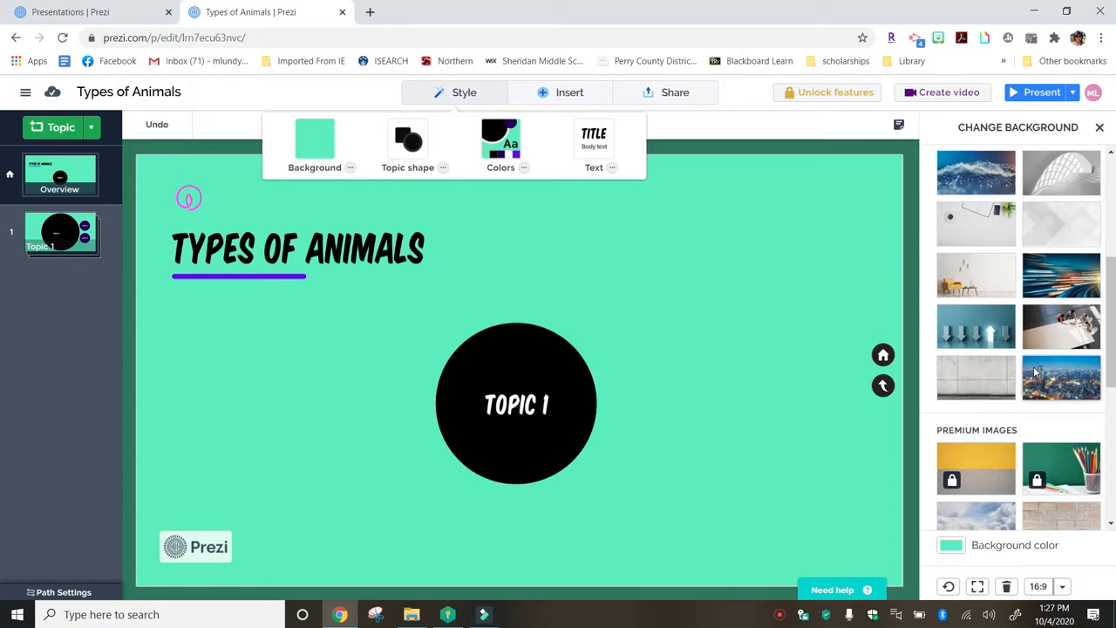
scroll(1035, 372, "down", 1)
scroll(1036, 372, "up", 3)
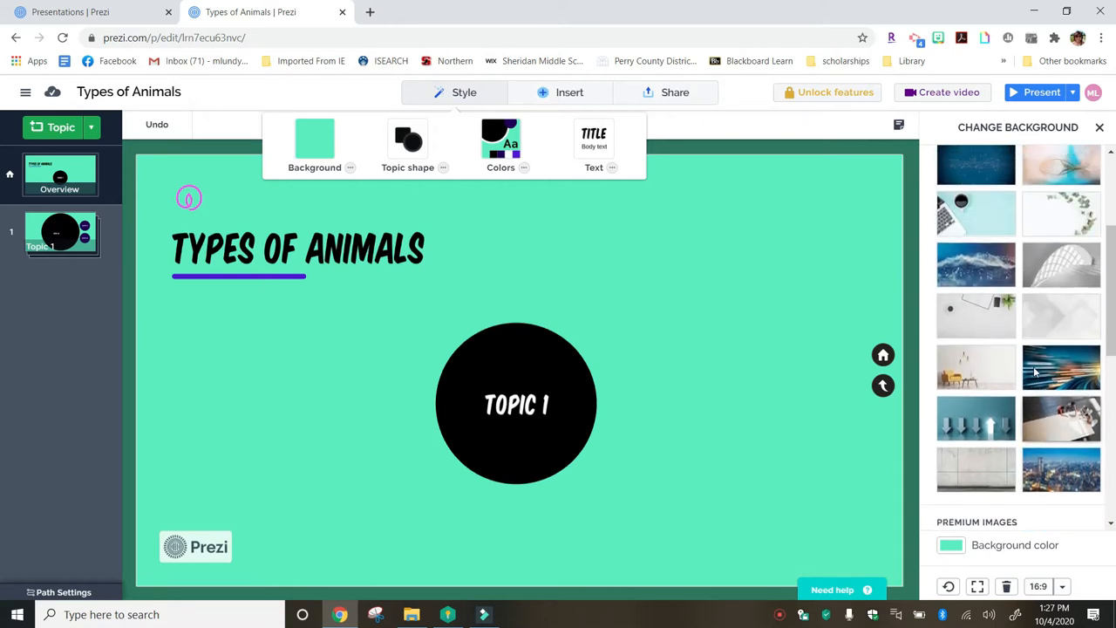
scroll(1035, 372, "up", 1)
scroll(1035, 372, "up", 1)
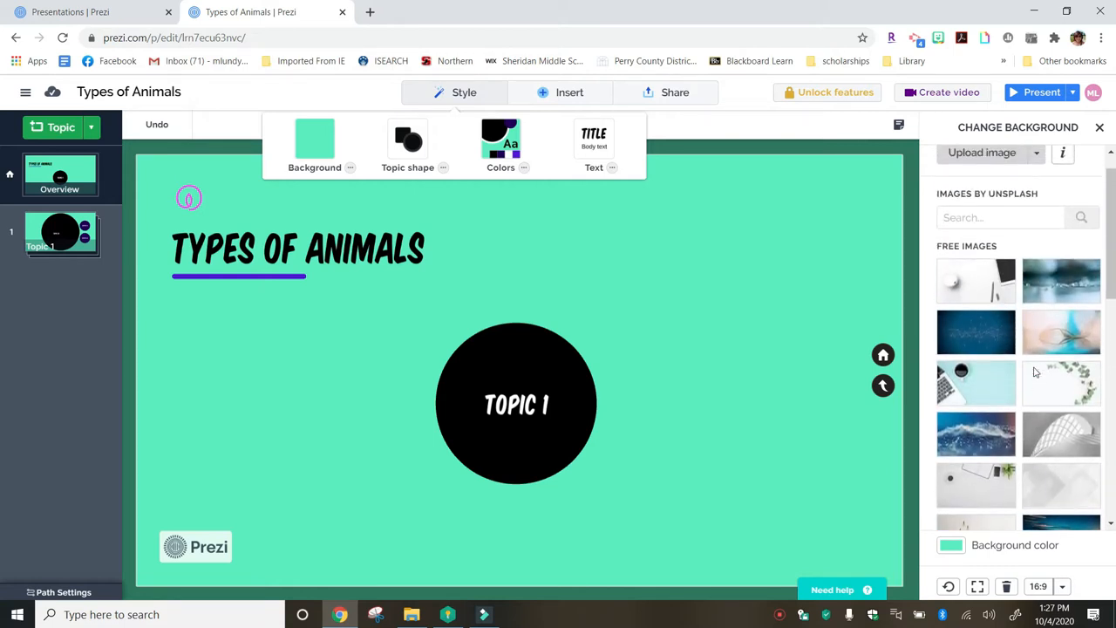
scroll(1036, 373, "up", 1)
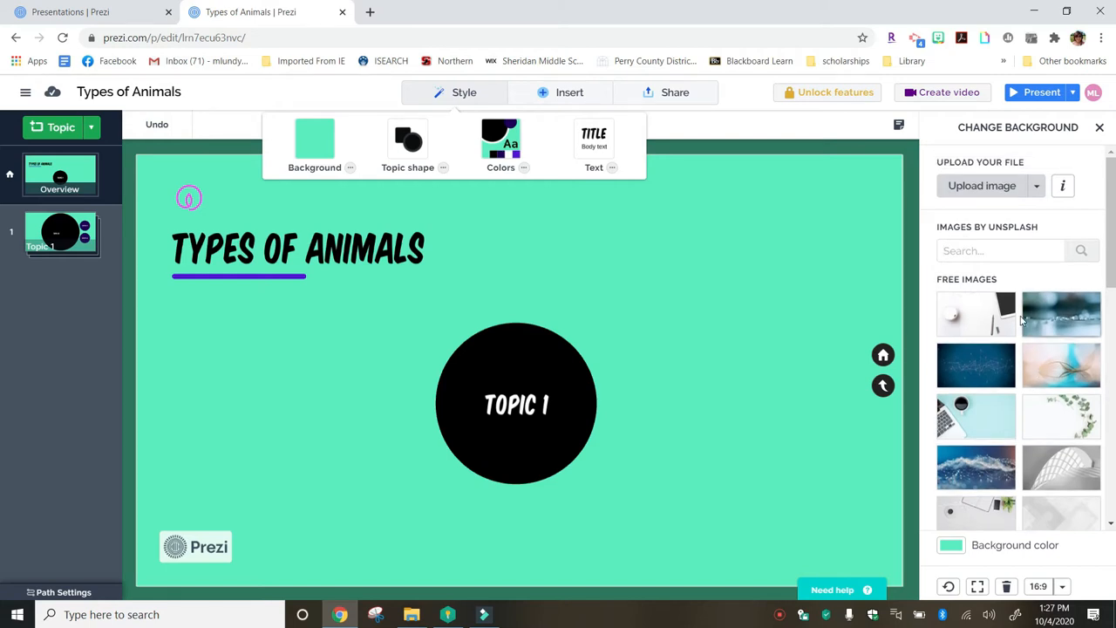
left_click(1038, 188)
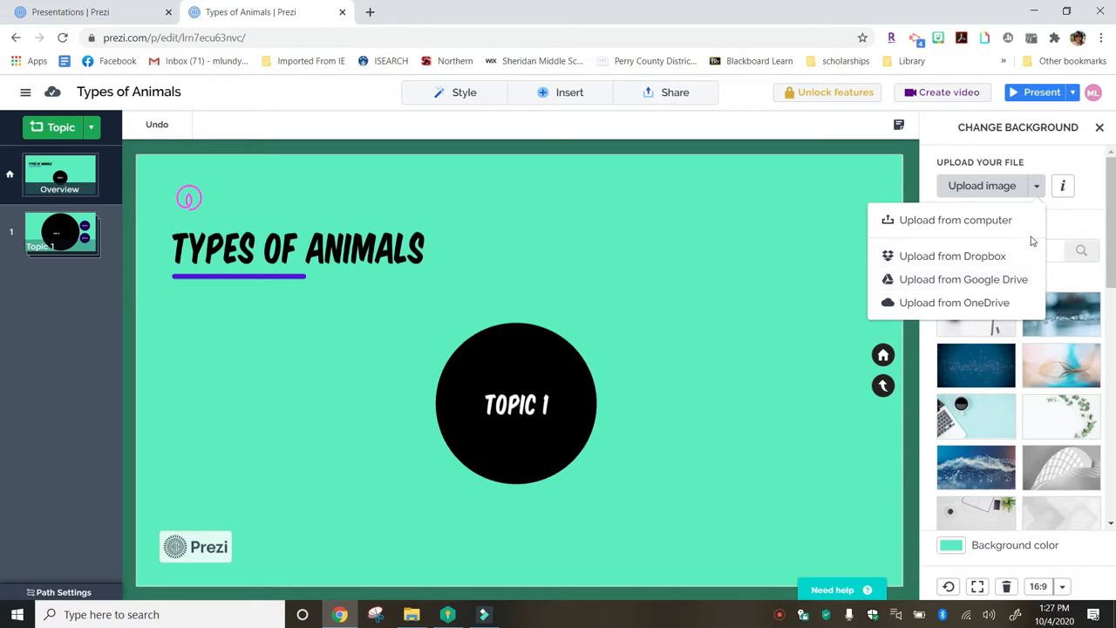
left_click(1088, 206)
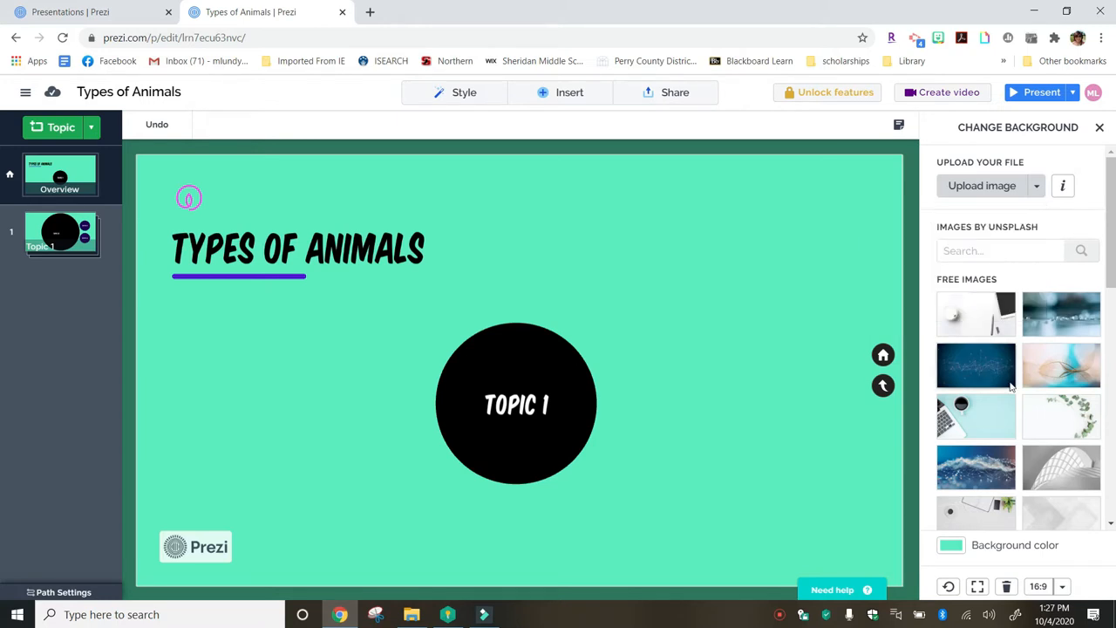
scroll(1012, 386, "down", 2)
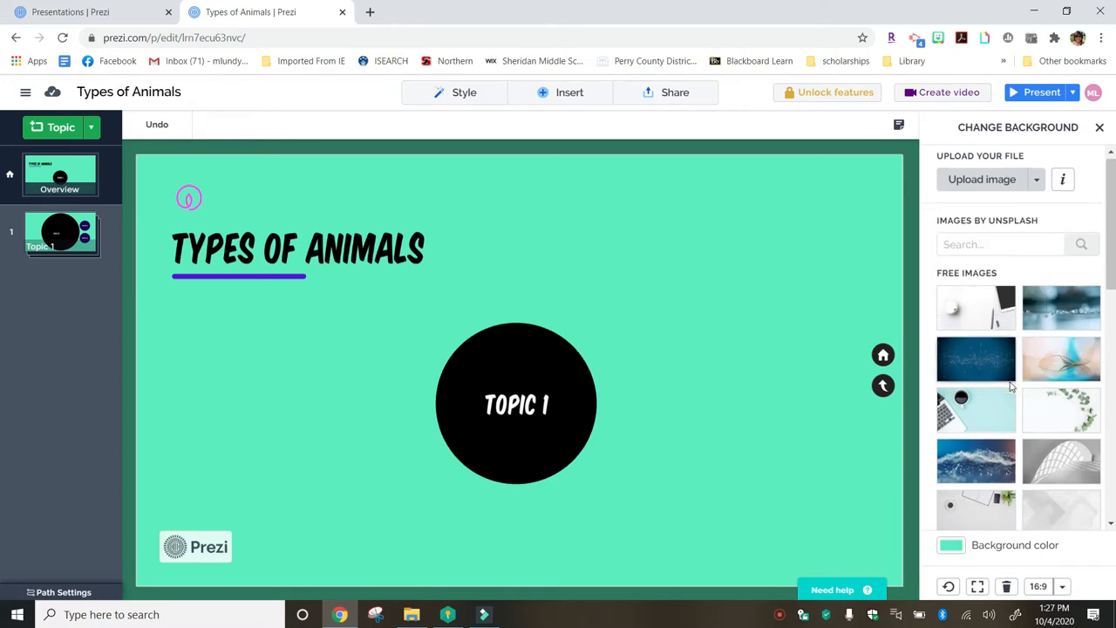
Step: Change the presentation background to a solid light green (RGB 145, 210, 80) and close the background settings
left_click(952, 546)
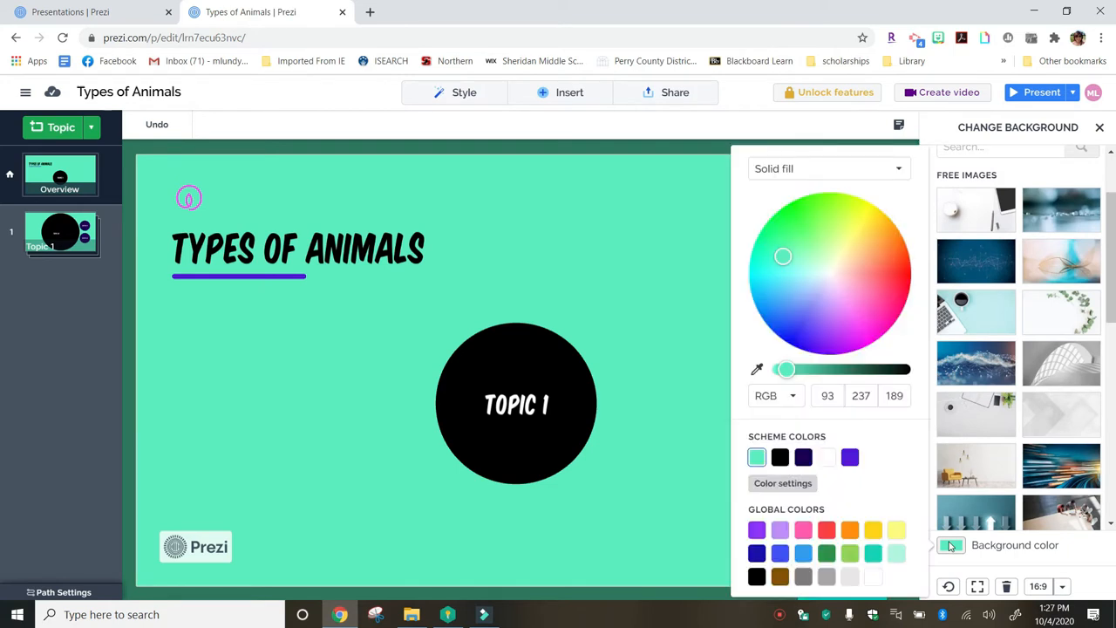
left_click(827, 554)
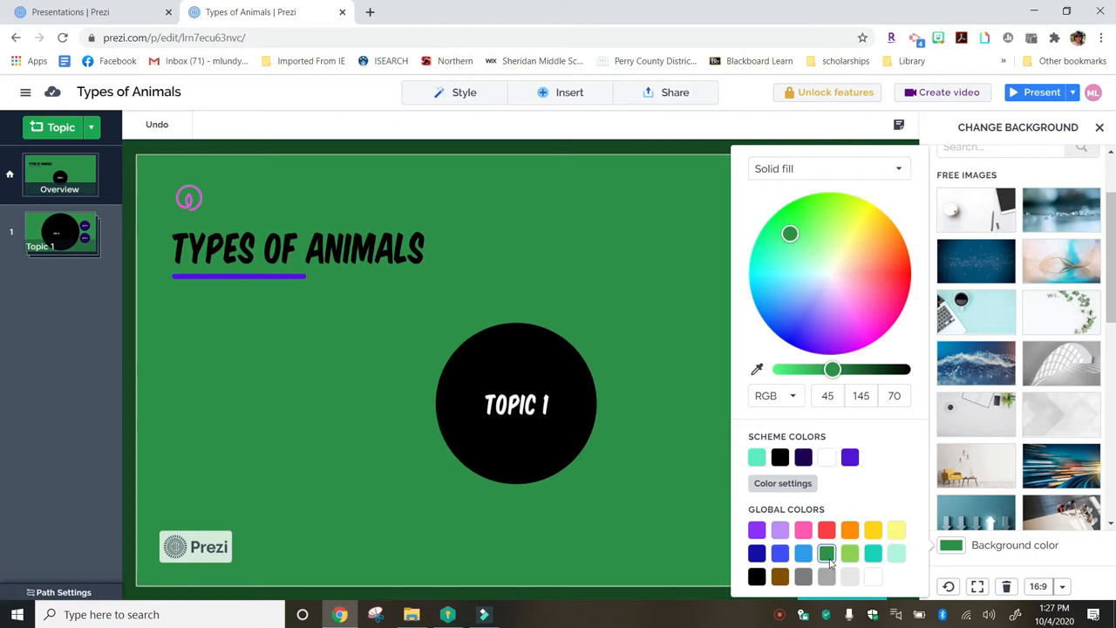
left_click(852, 559)
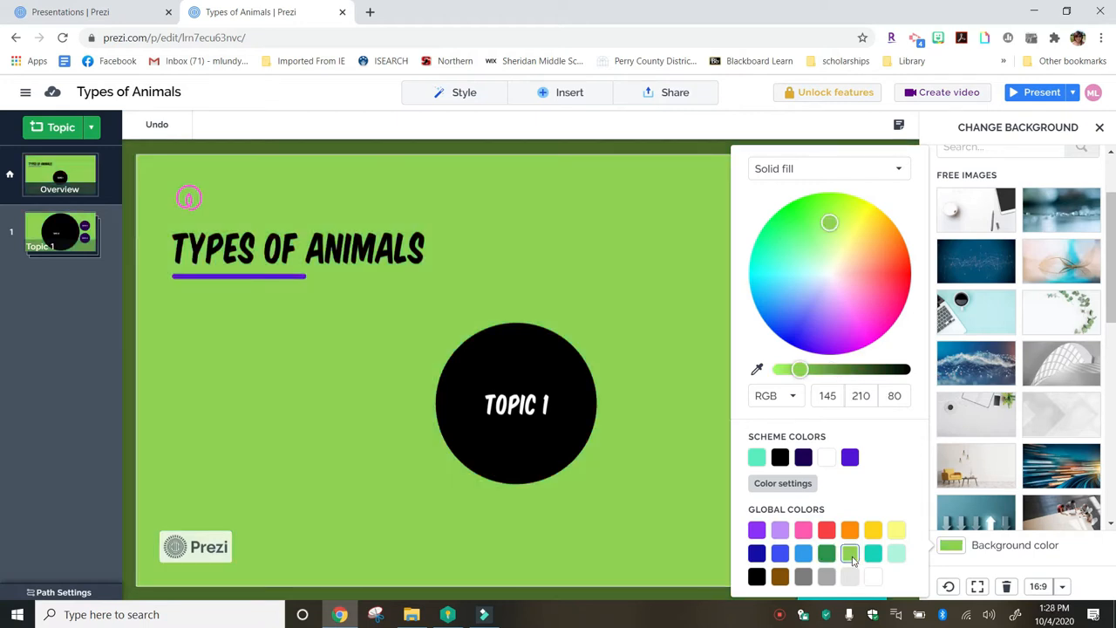
left_click(950, 568)
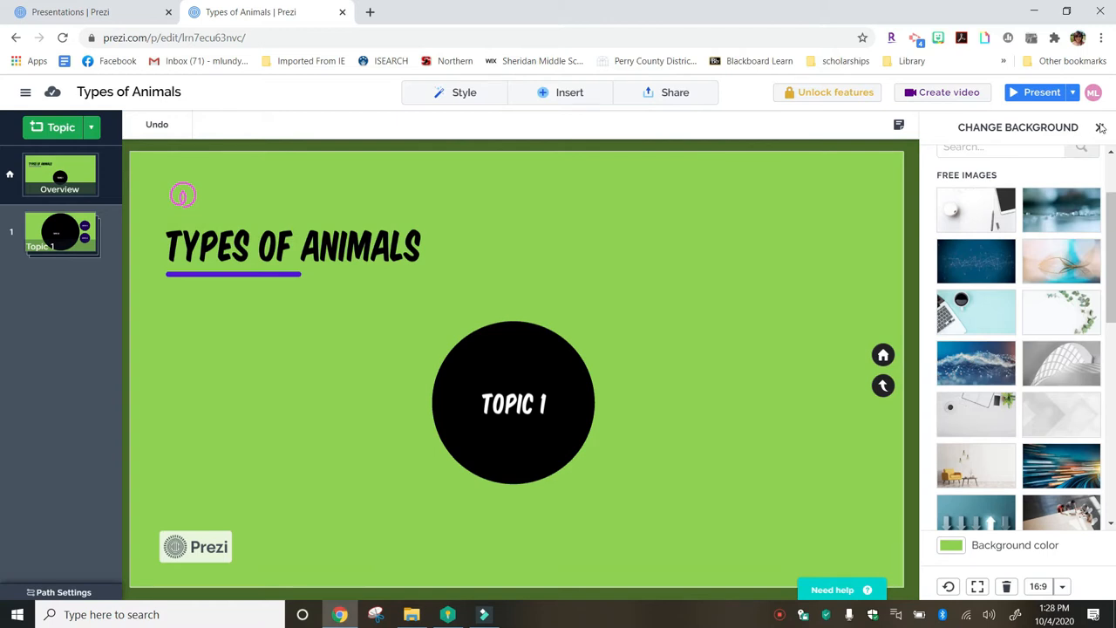
left_click(1101, 128)
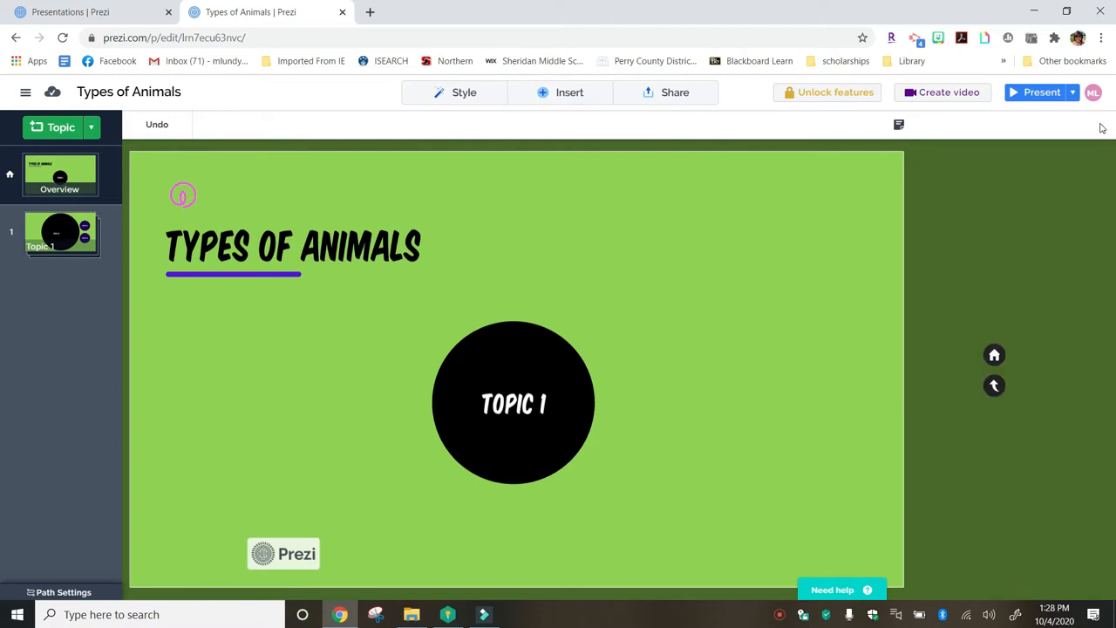
Step: Open the topic shape choices from the presentation's style options and browse the available shapes
left_click(480, 103)
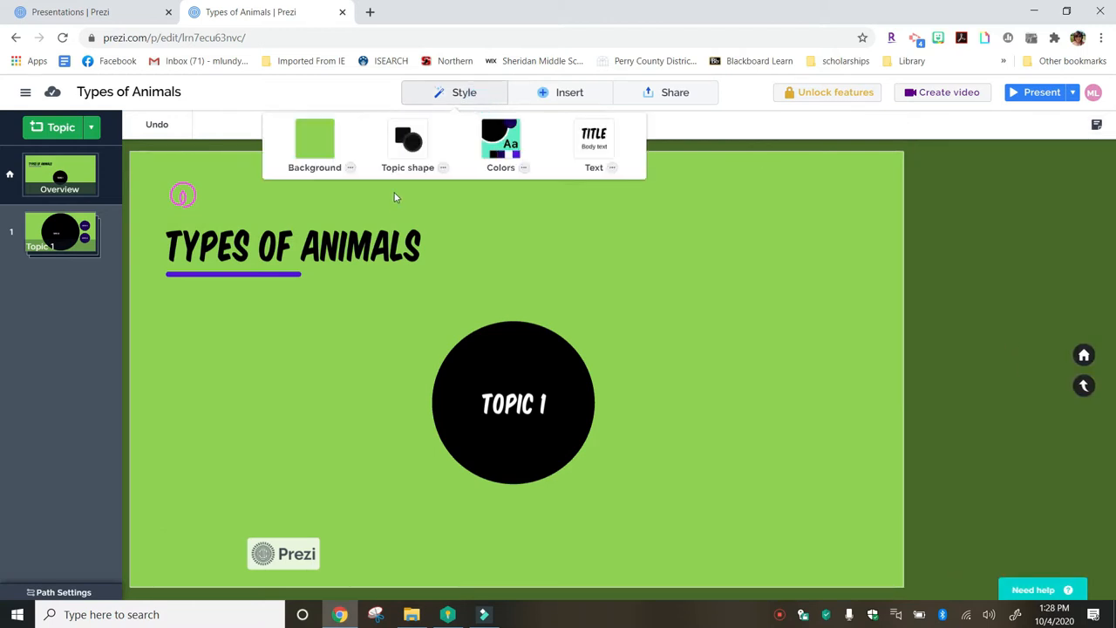
left_click(443, 170)
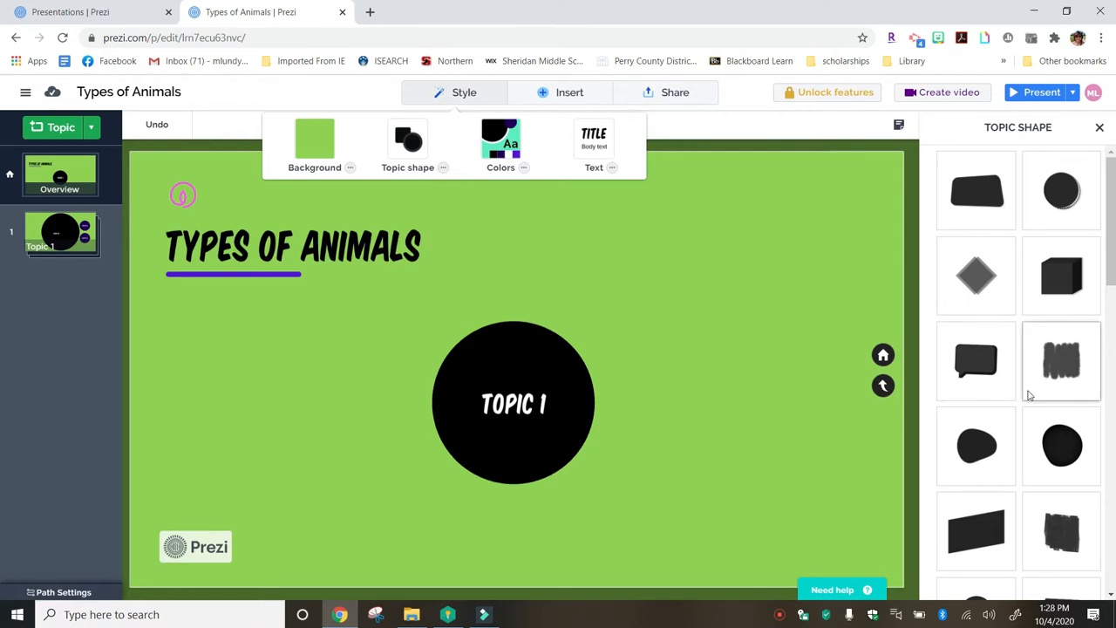
scroll(1029, 395, "down", 1)
scroll(1030, 395, "down", 4)
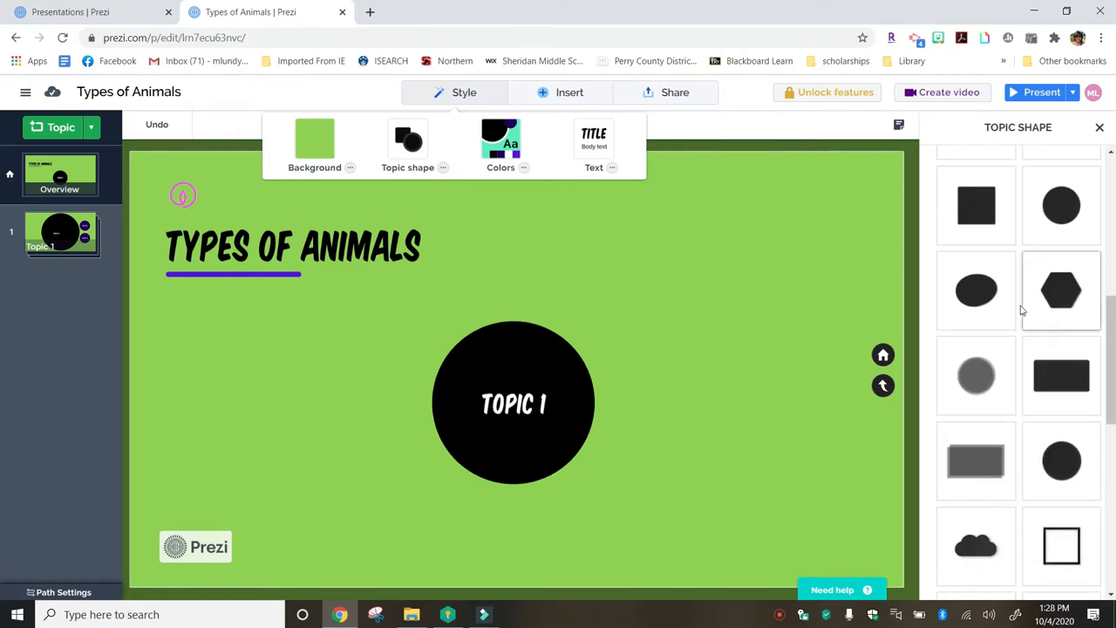
Step: Enlarge the Topic 1 circle slightly on the overview and deselect it
left_click(534, 427)
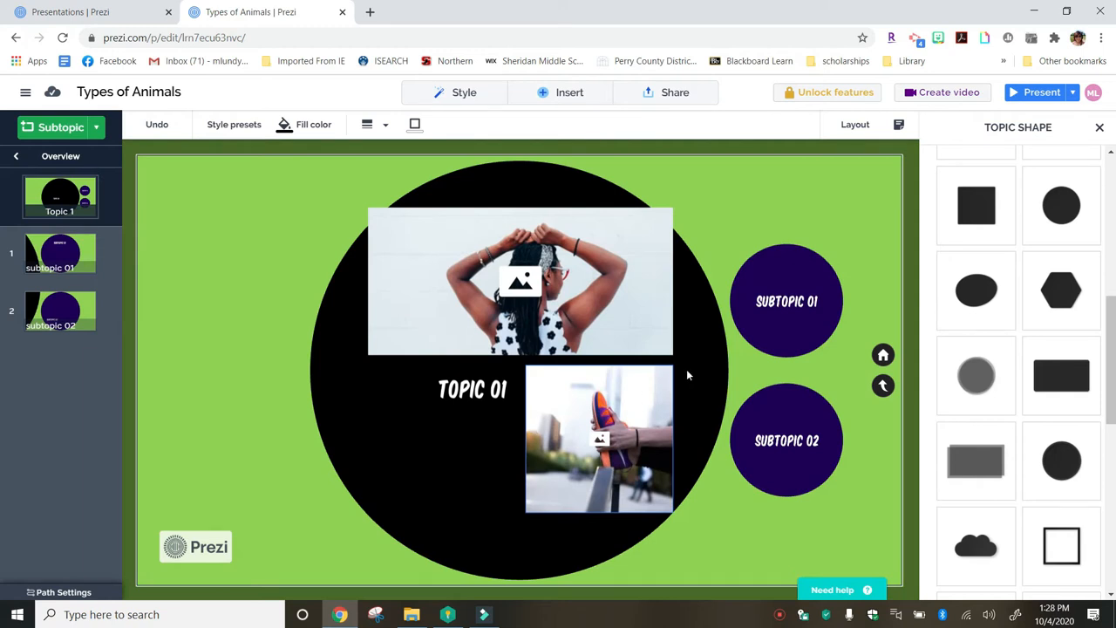
left_click(884, 386)
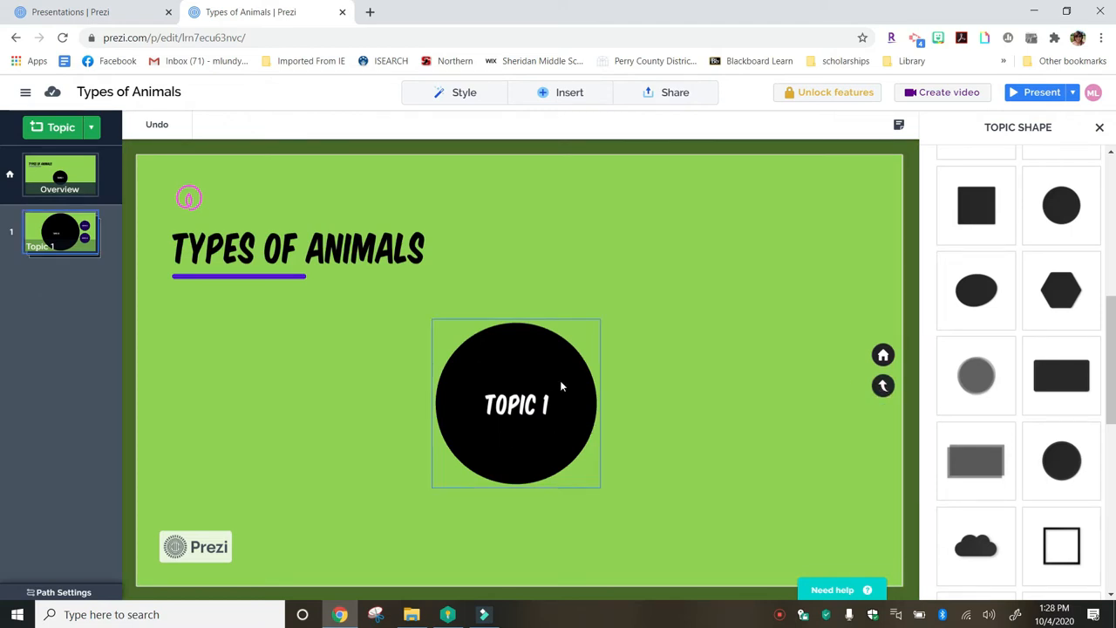
left_click(532, 345)
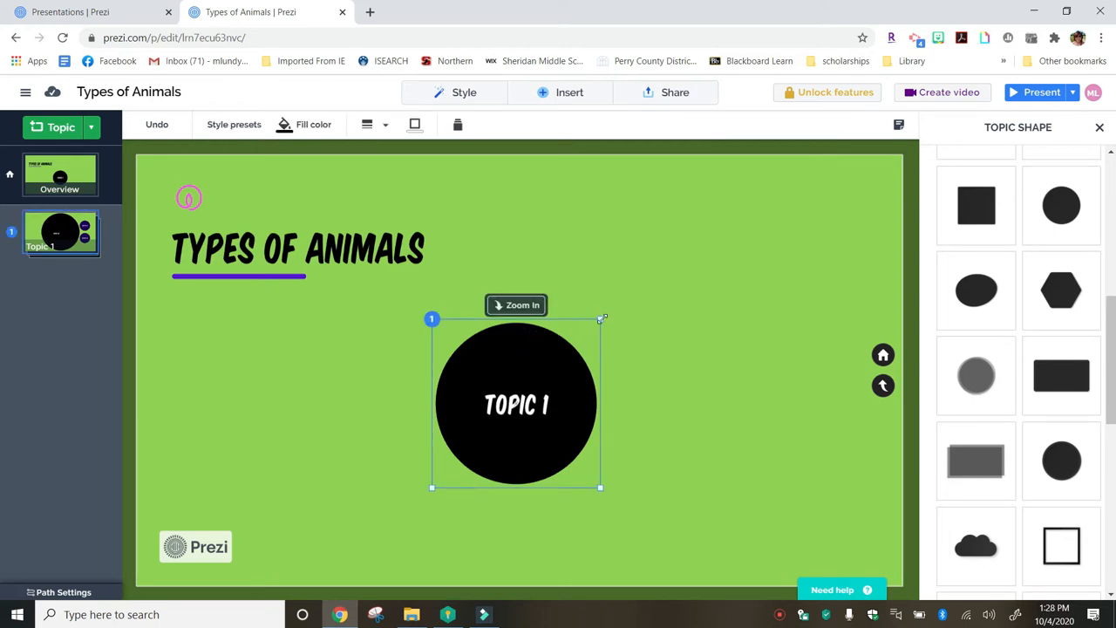
mouse_move(600, 319)
left_mouse_down()
mouse_move(812, 107)
mouse_move(818, 79)
mouse_move(735, 182)
mouse_move(606, 294)
mouse_move(605, 314)
left_mouse_up()
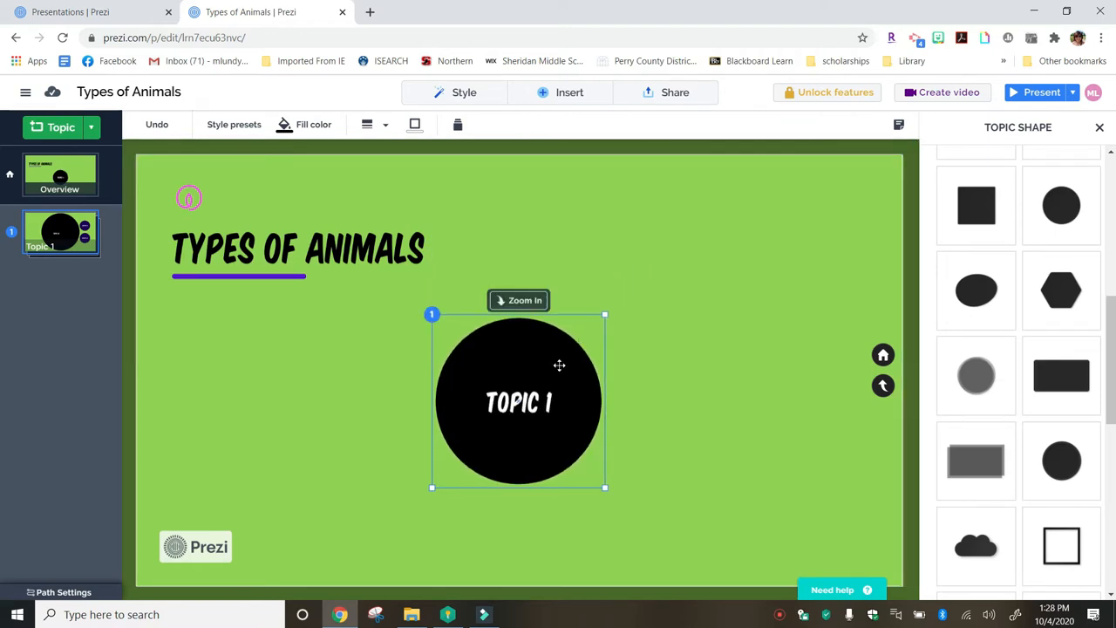
left_click(556, 393)
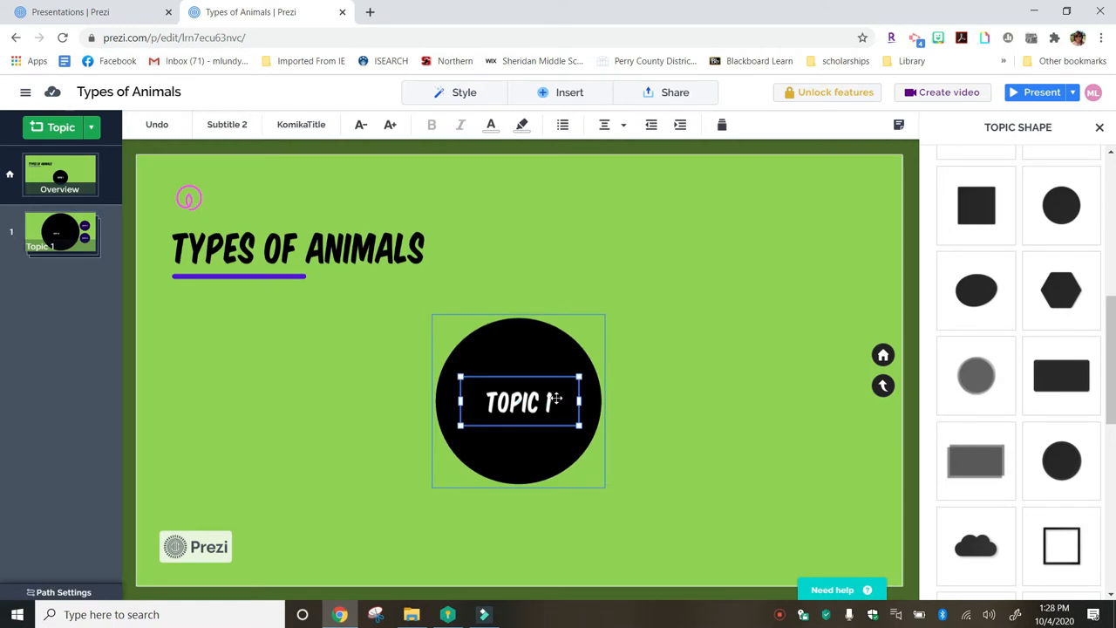
left_click(631, 360)
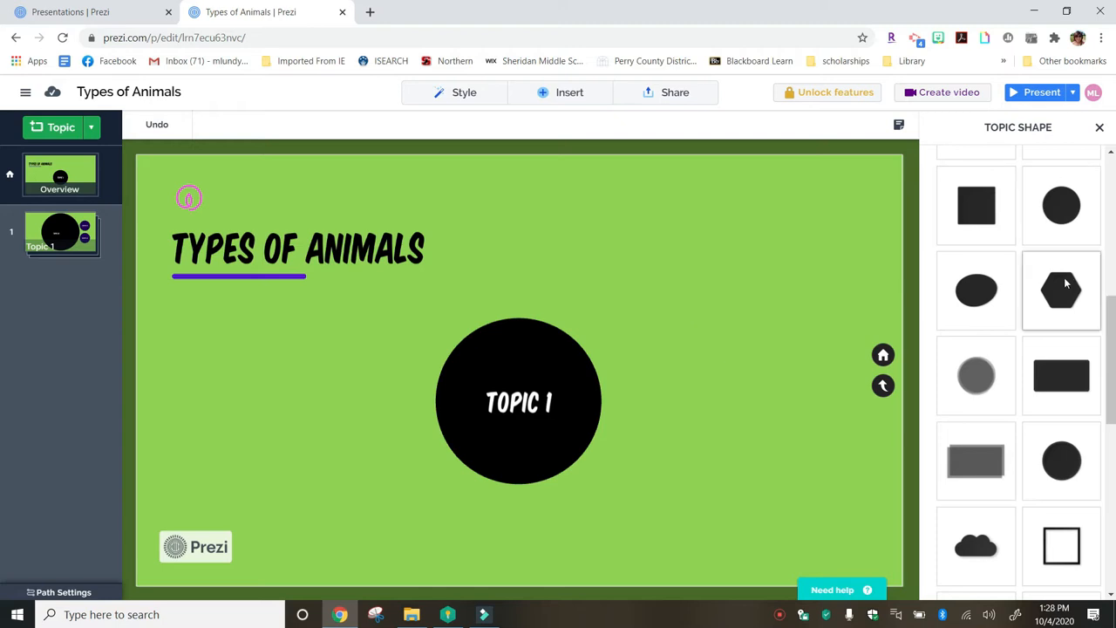
Step: Change the topic shape to the dark circle with rough, brushed edges and close the shape choices
scroll(1066, 283, "down", 1)
scroll(1066, 283, "down", 2)
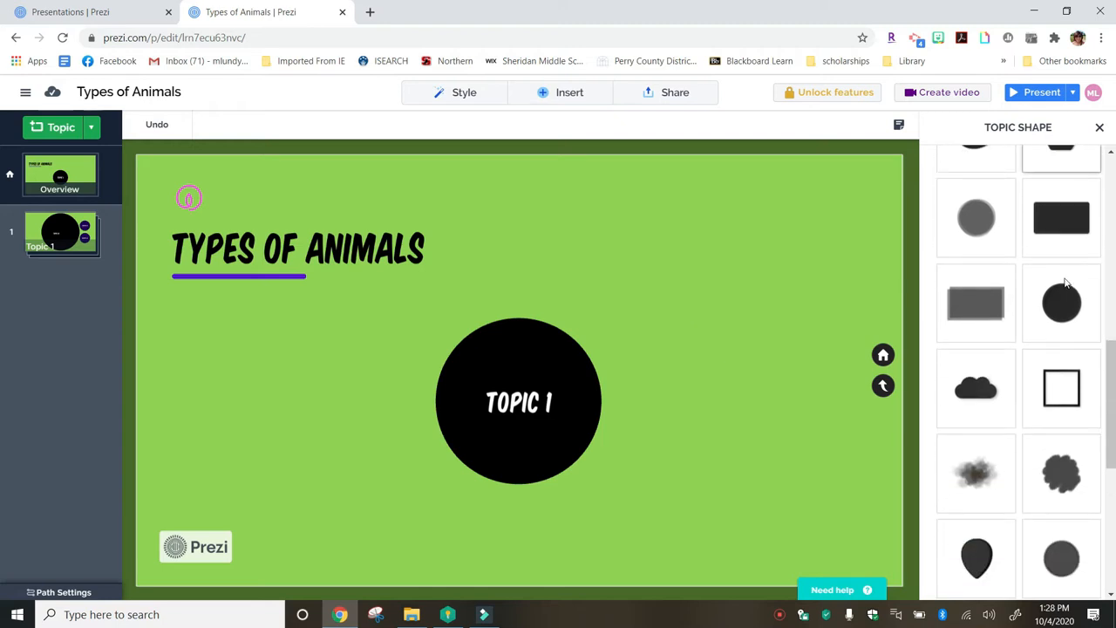
scroll(1066, 282, "down", 7)
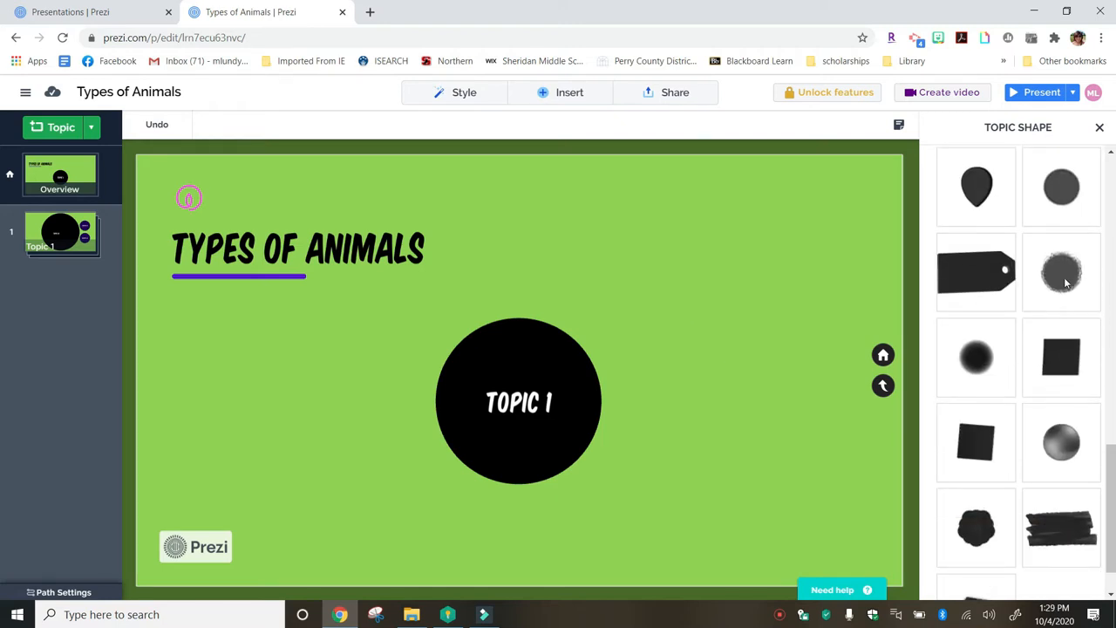
scroll(1066, 283, "down", 1)
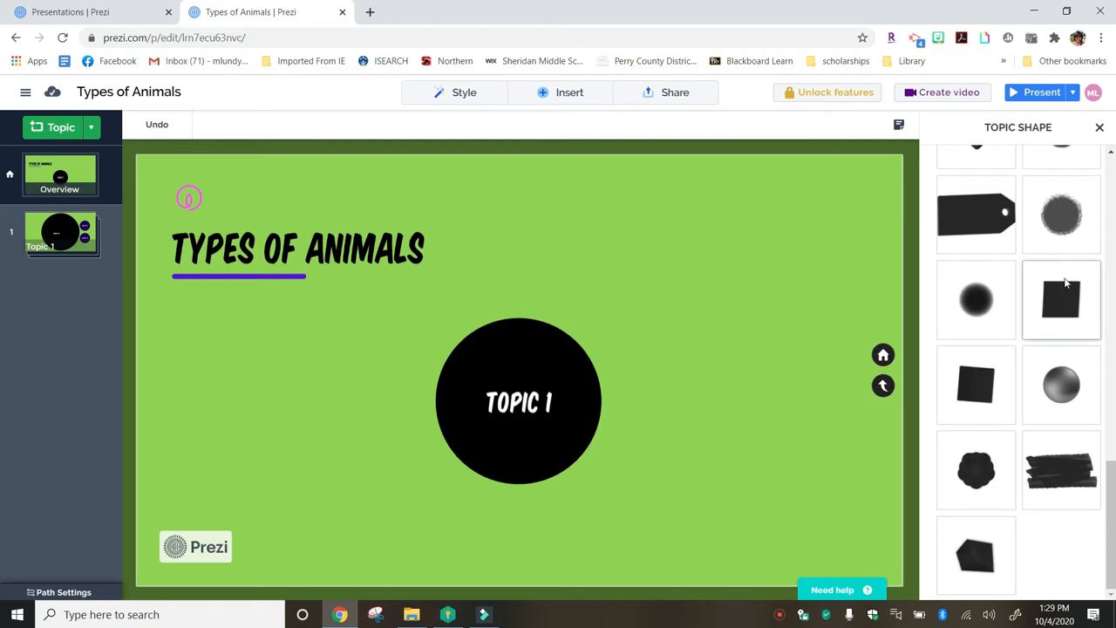
scroll(1066, 282, "up", 2)
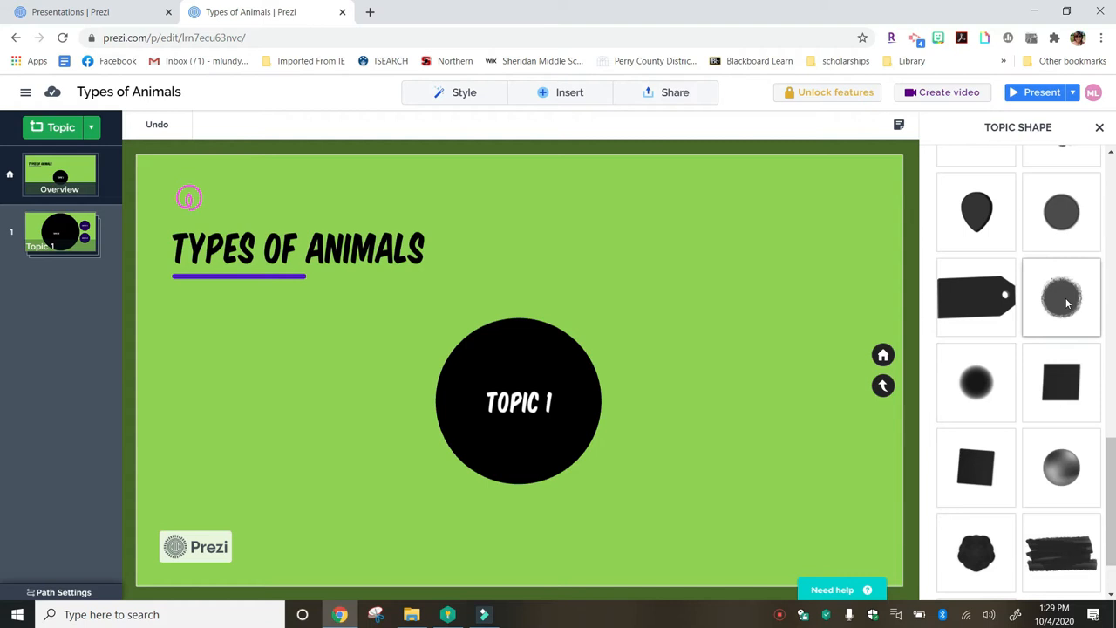
left_click(1065, 302)
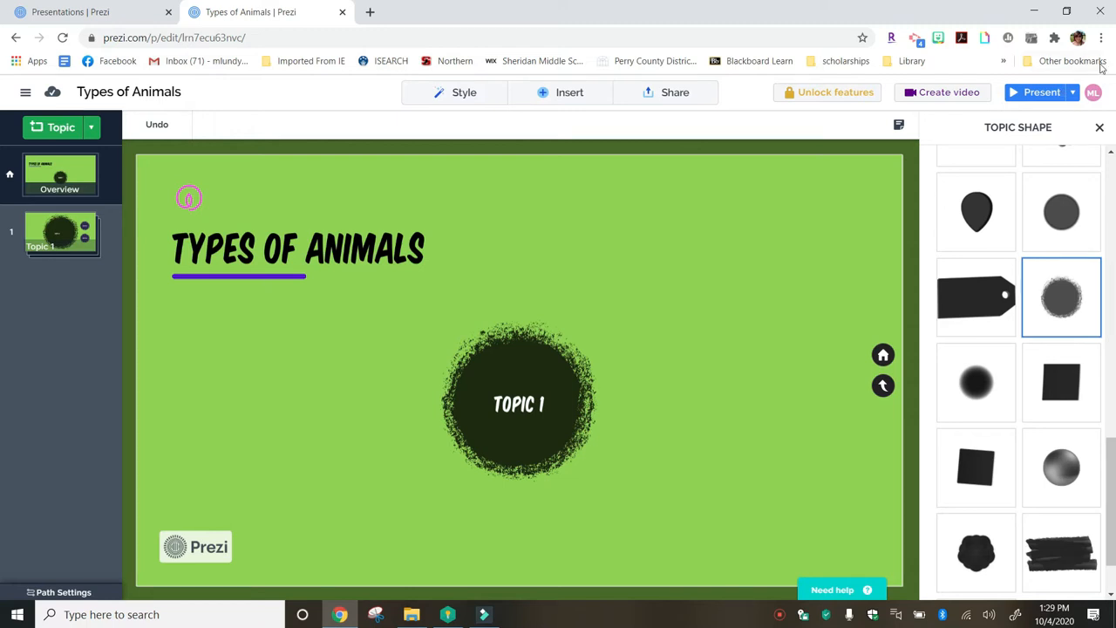
left_click(1100, 128)
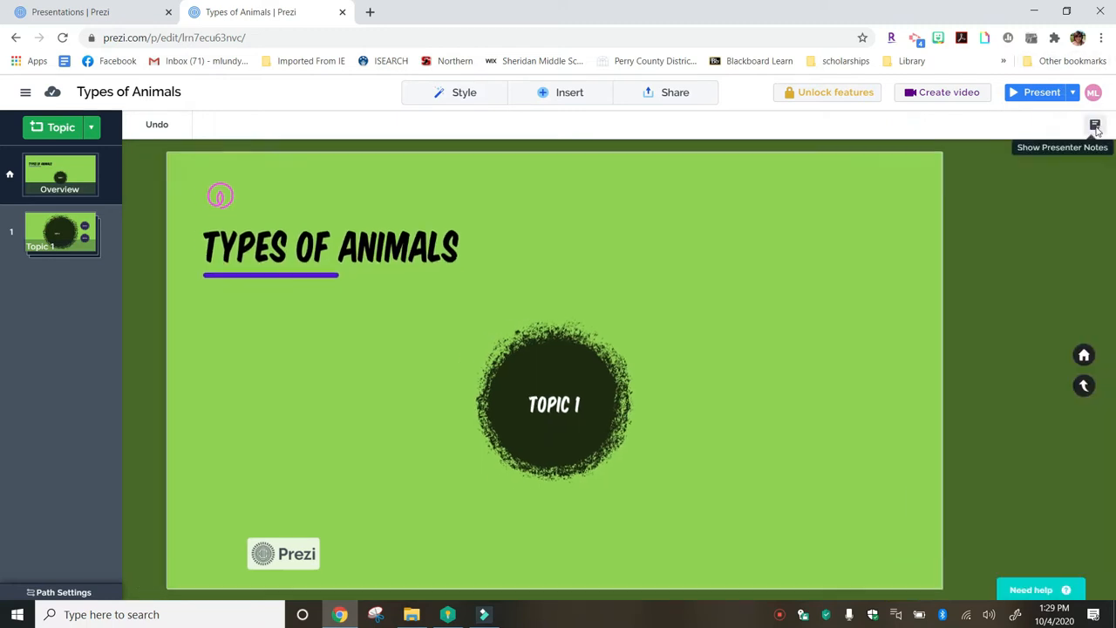
Step: Open the presentation's color style options and examine the default color palettes
left_click(482, 96)
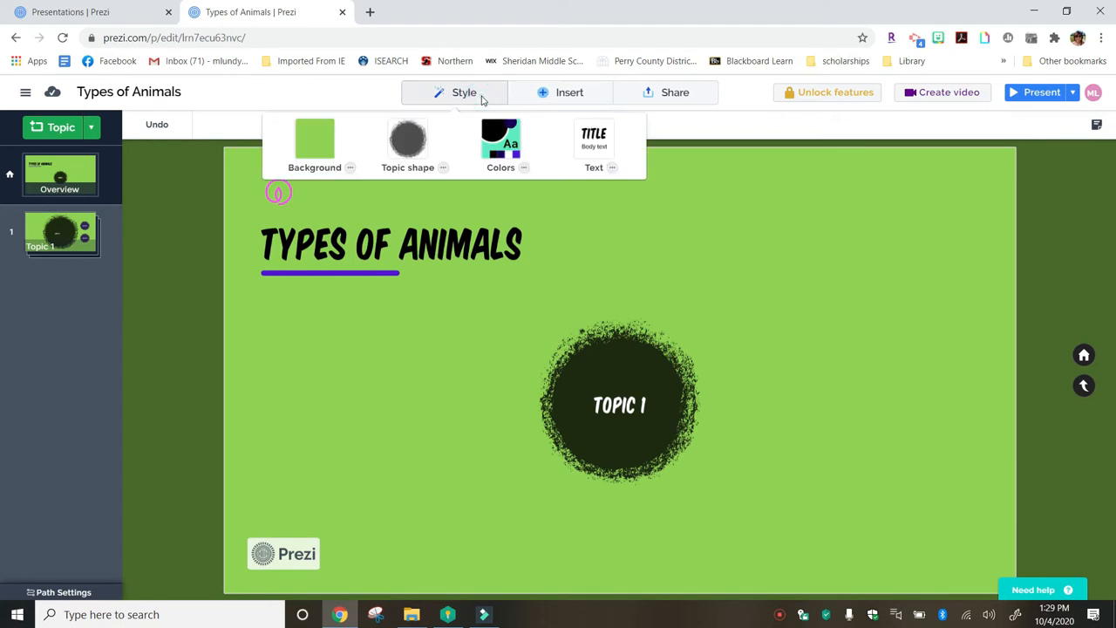
left_click(524, 167)
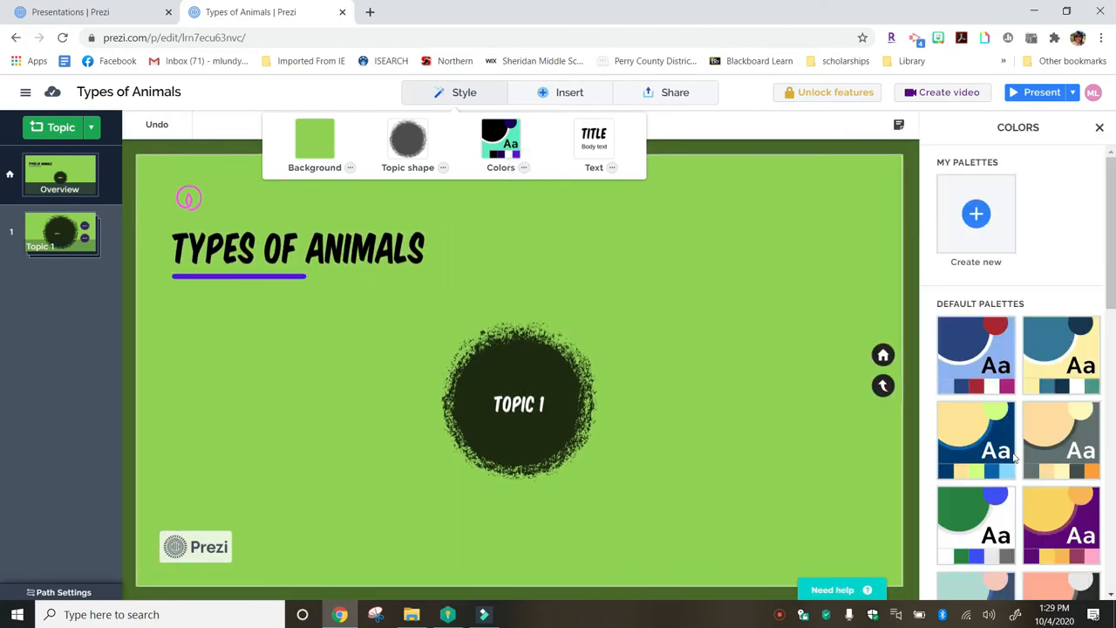
scroll(1019, 462, "down", 5)
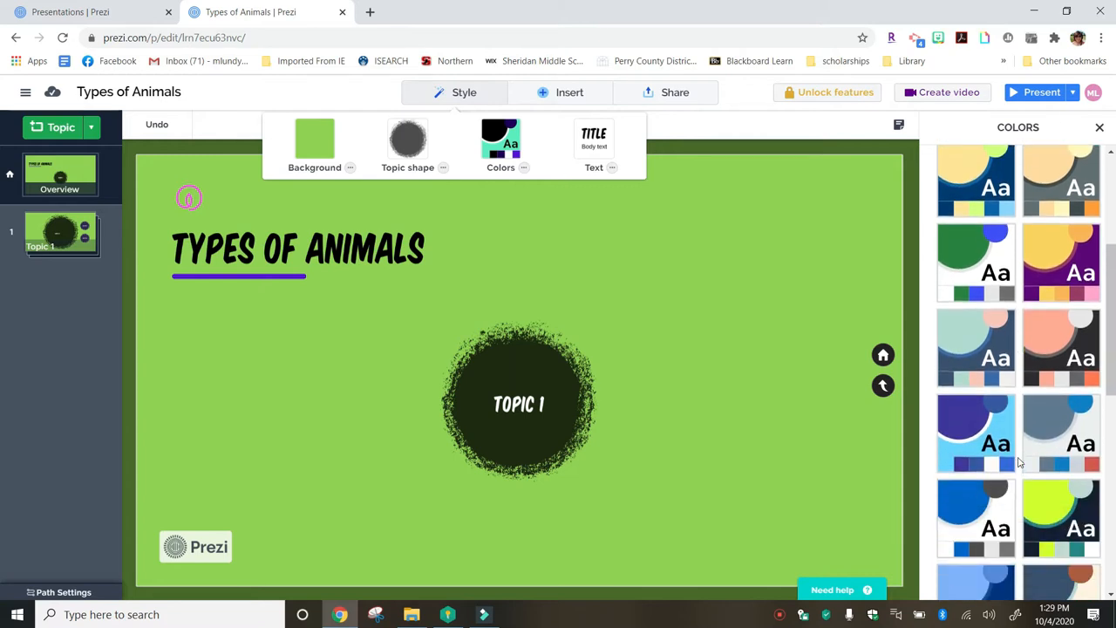
scroll(1019, 462, "down", 3)
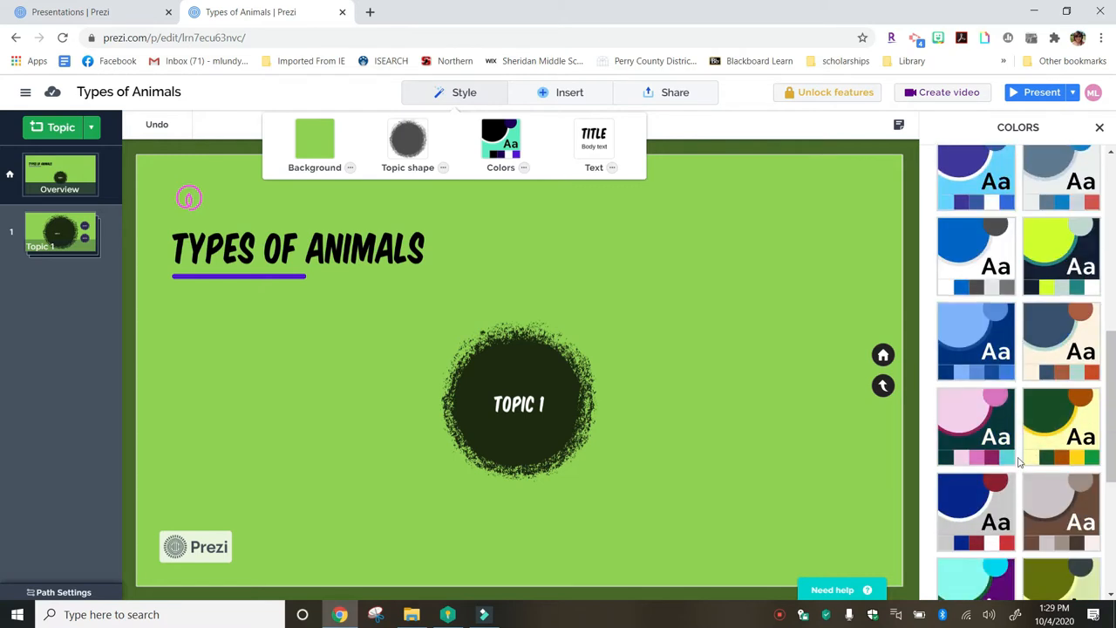
scroll(1018, 463, "down", 3)
scroll(1018, 462, "up", 5)
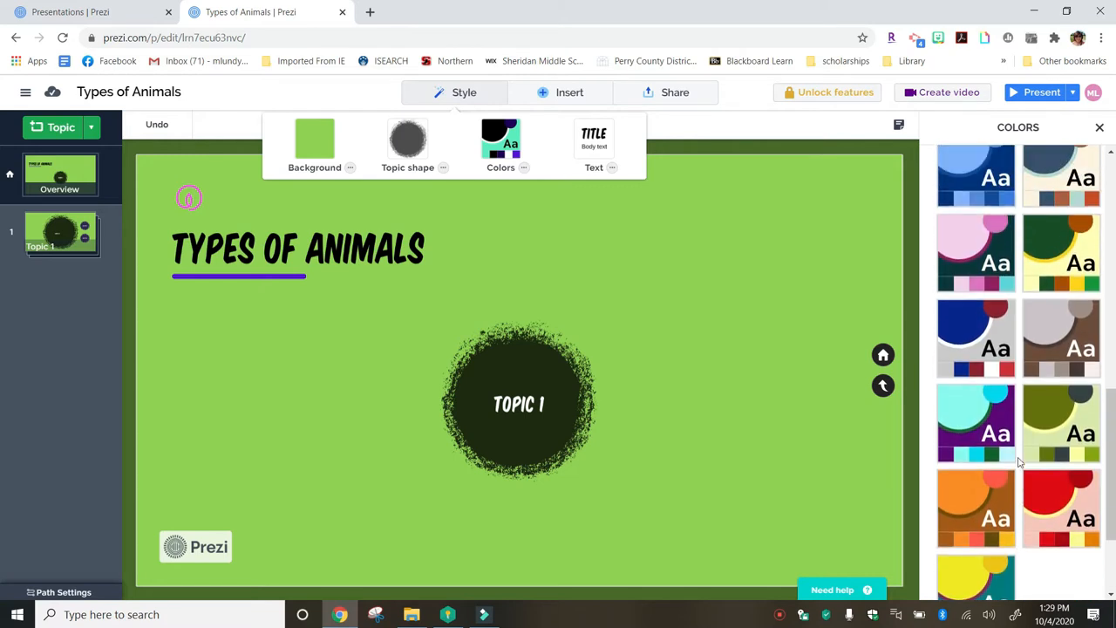
scroll(1019, 462, "up", 6)
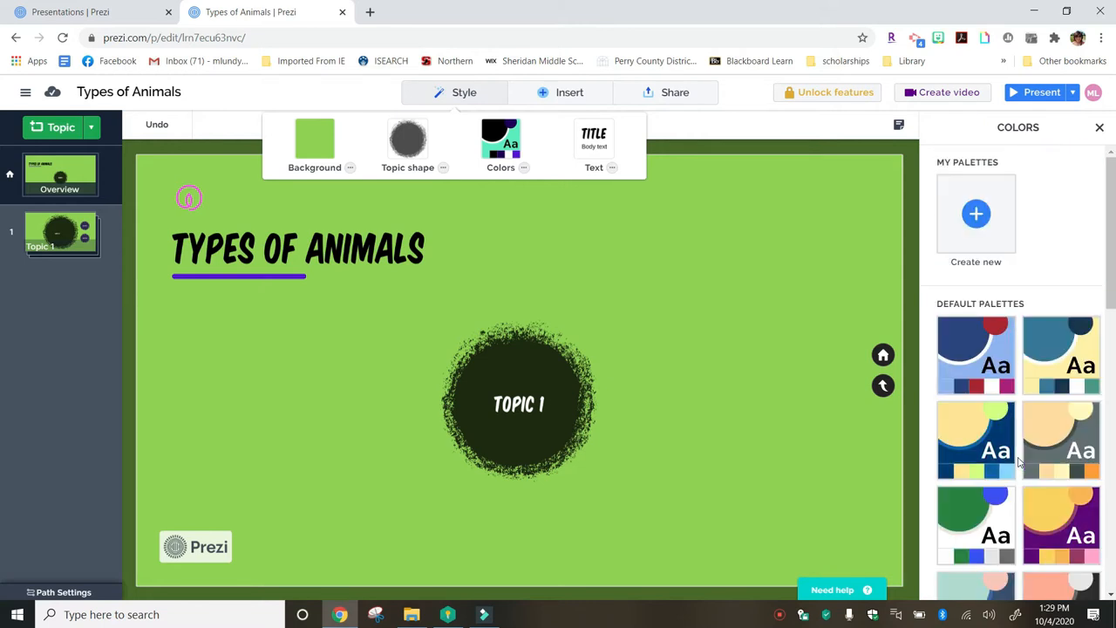
left_click(699, 309)
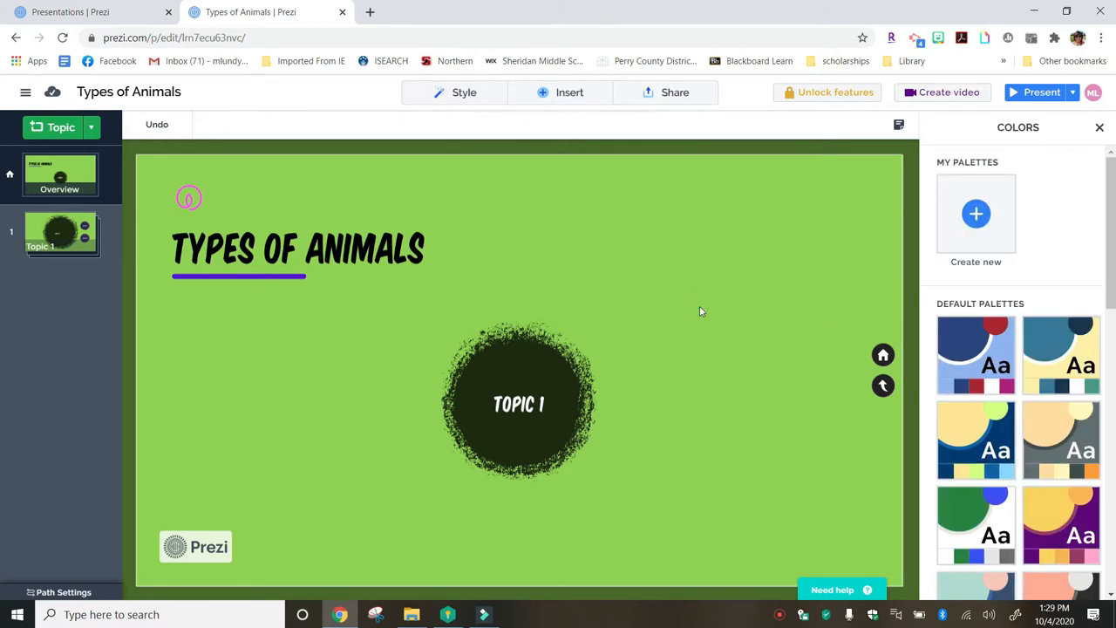
Step: Close the color palettes, then open the presentation's text style options and examine the default text styles
left_click(1100, 128)
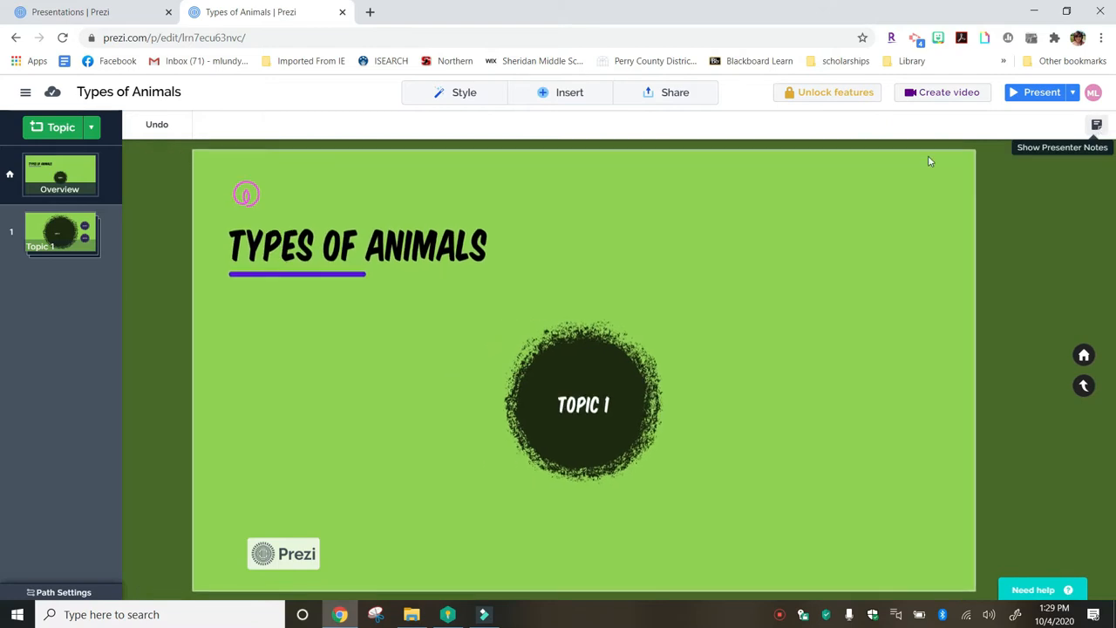
left_click(452, 94)
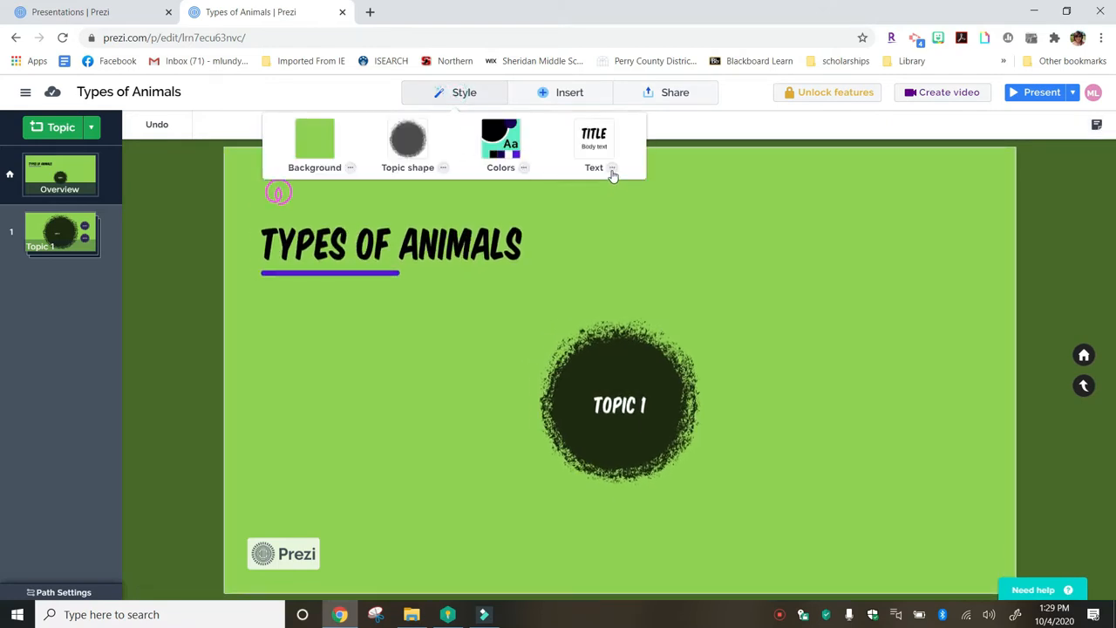
left_click(613, 167)
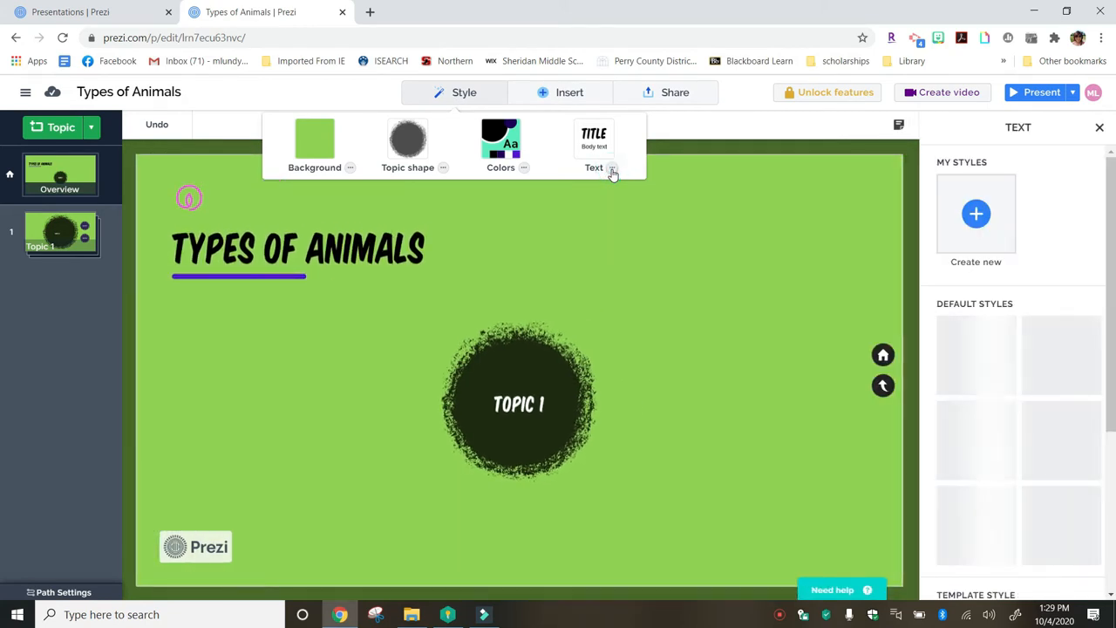
scroll(1027, 379, "down", 5)
scroll(1026, 379, "down", 5)
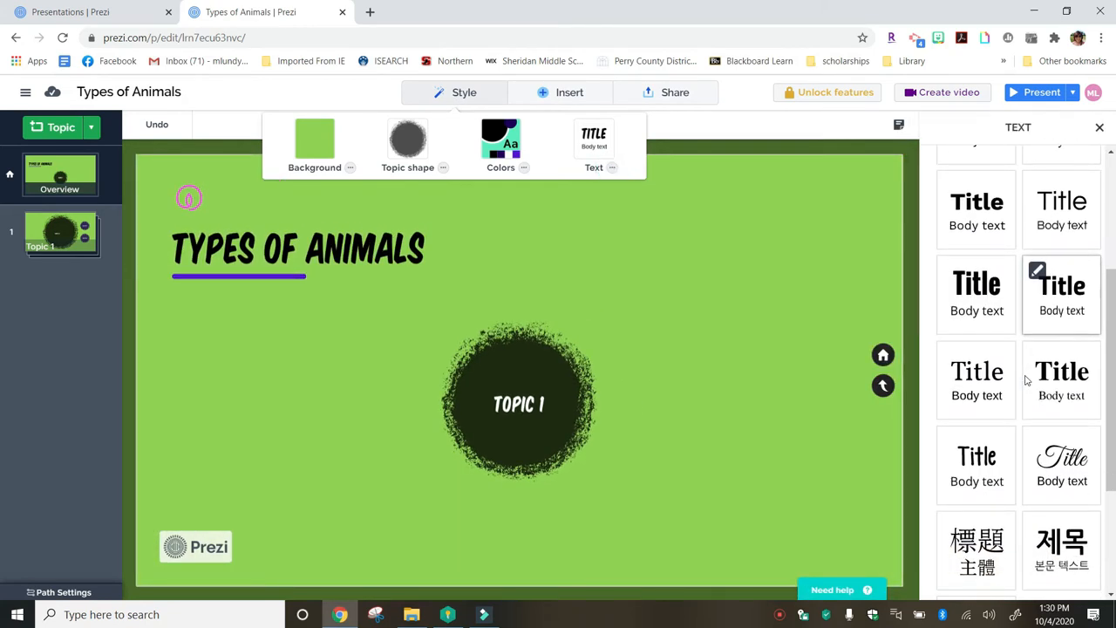
scroll(1027, 379, "down", 1)
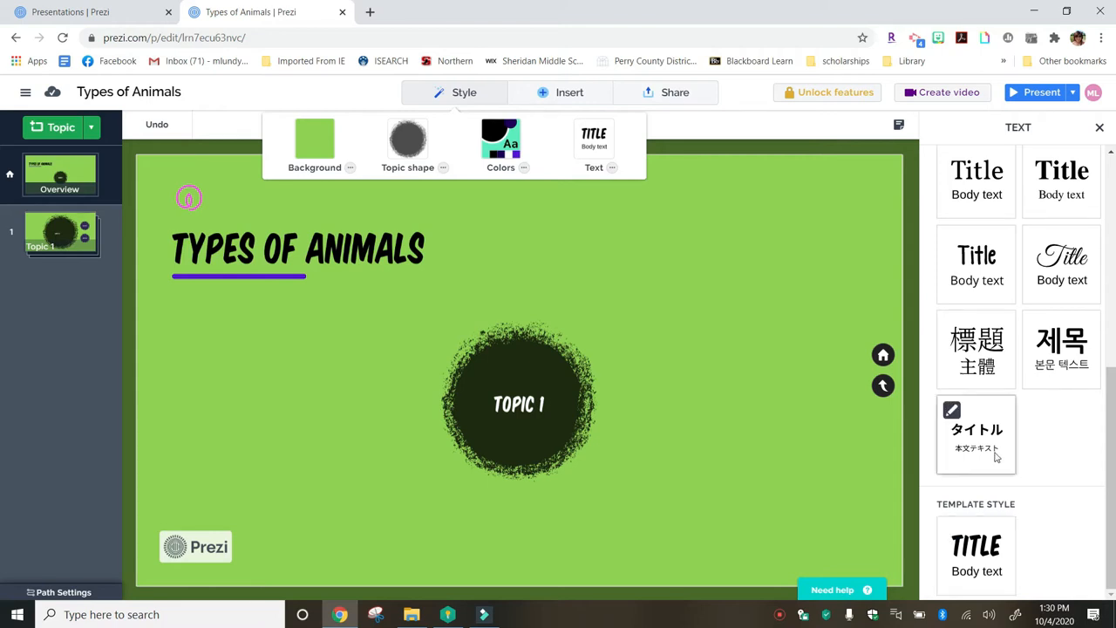
scroll(997, 457, "up", 5)
scroll(997, 457, "up", 5)
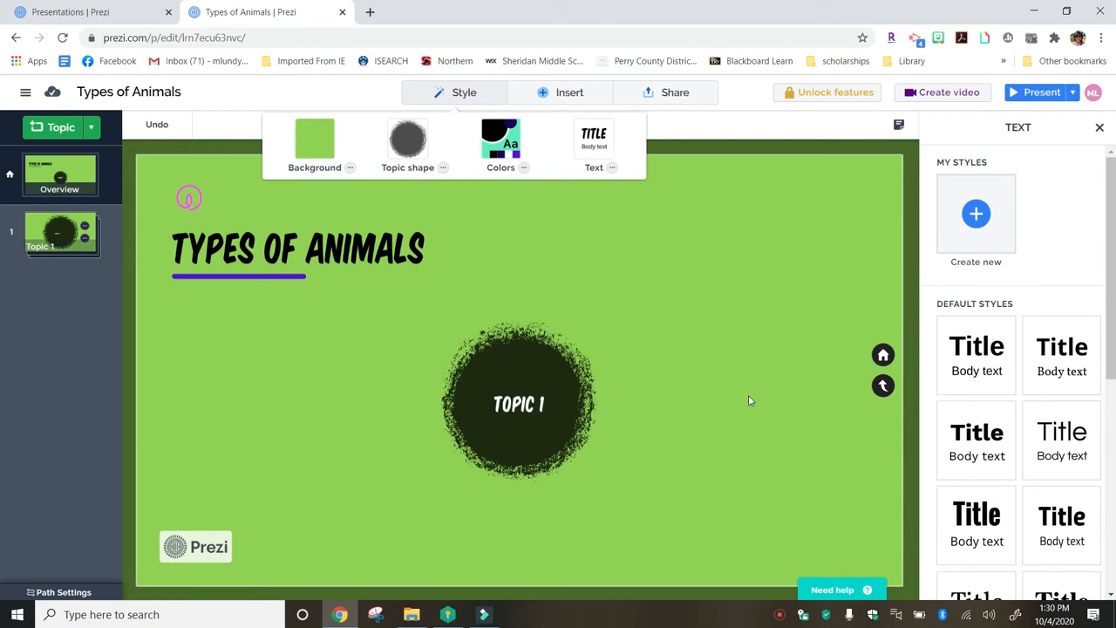
left_click(1099, 127)
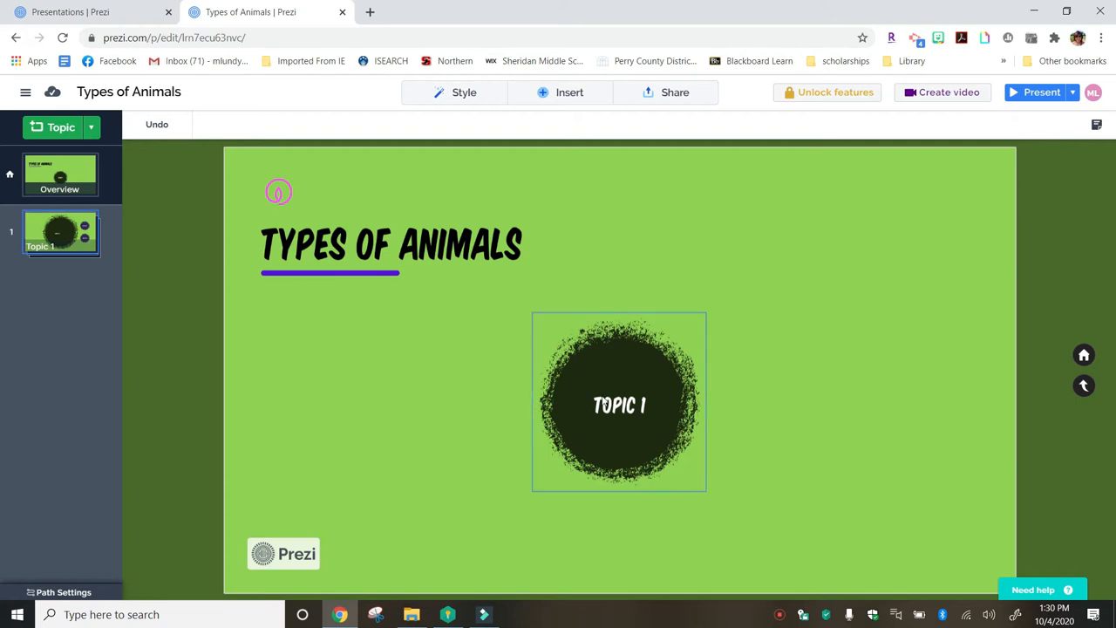
Step: Replace the label of the Topic 1 circle on the overview with "Mammals"
left_click(617, 390)
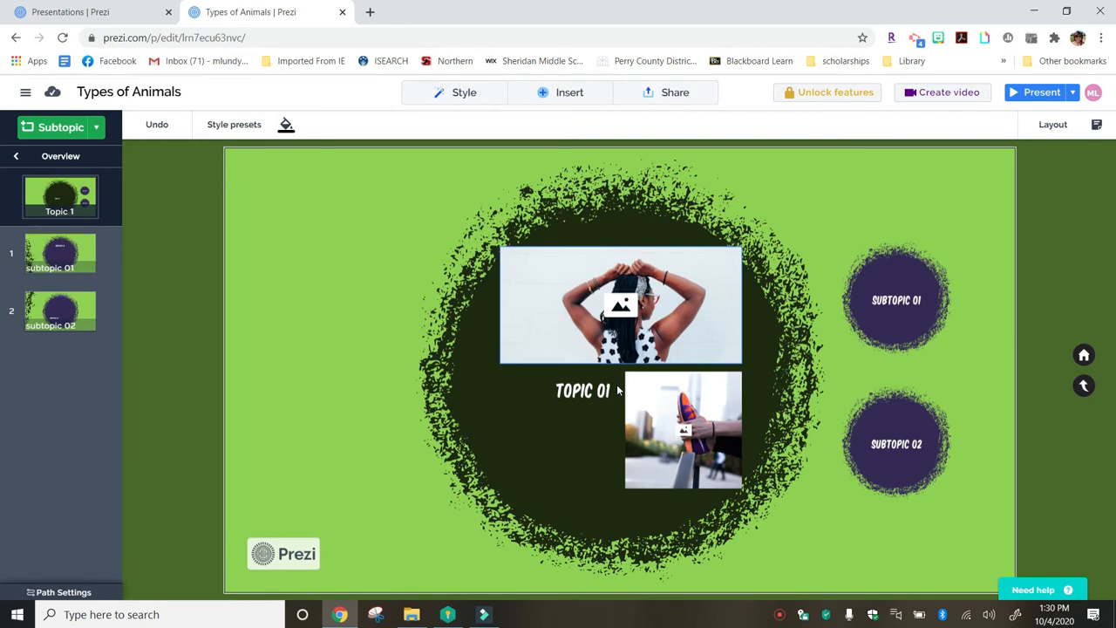
left_click(1084, 387)
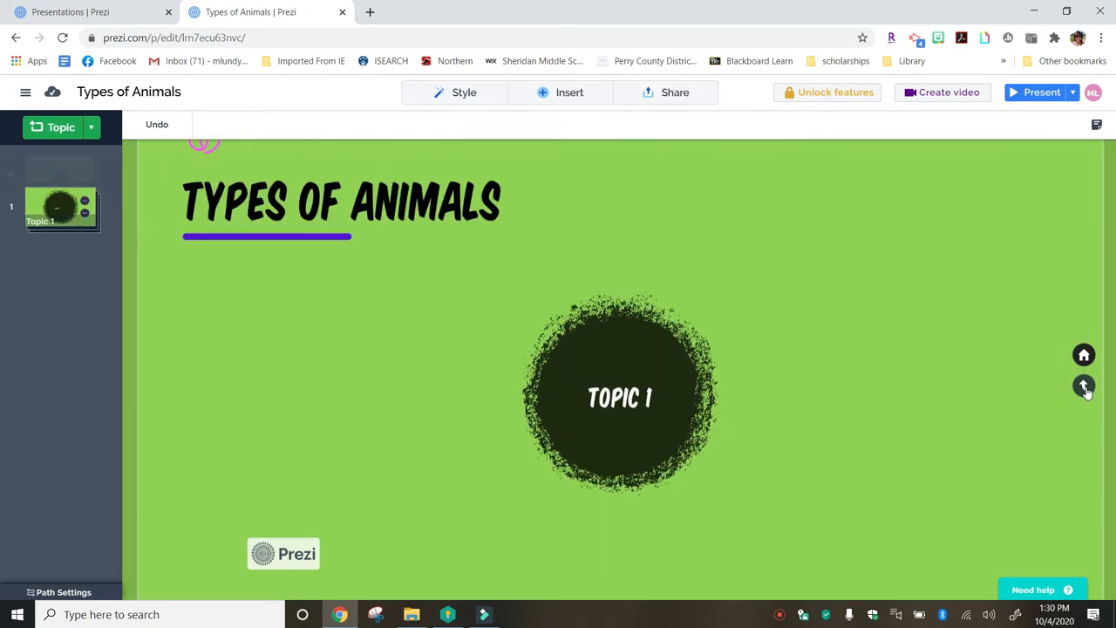
left_click(641, 411)
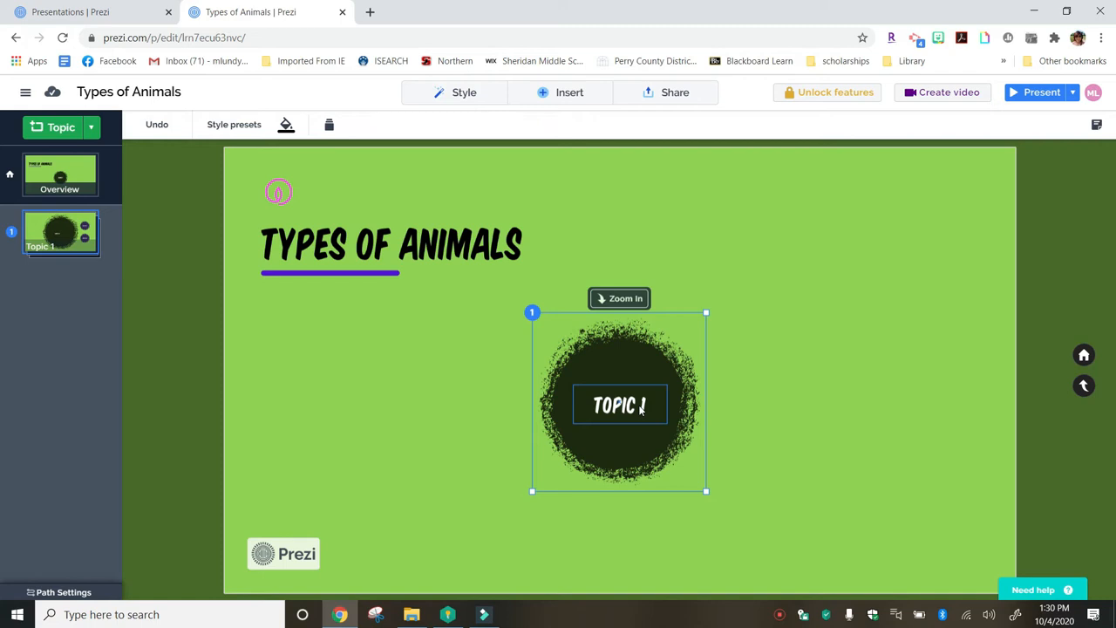
left_click(648, 406)
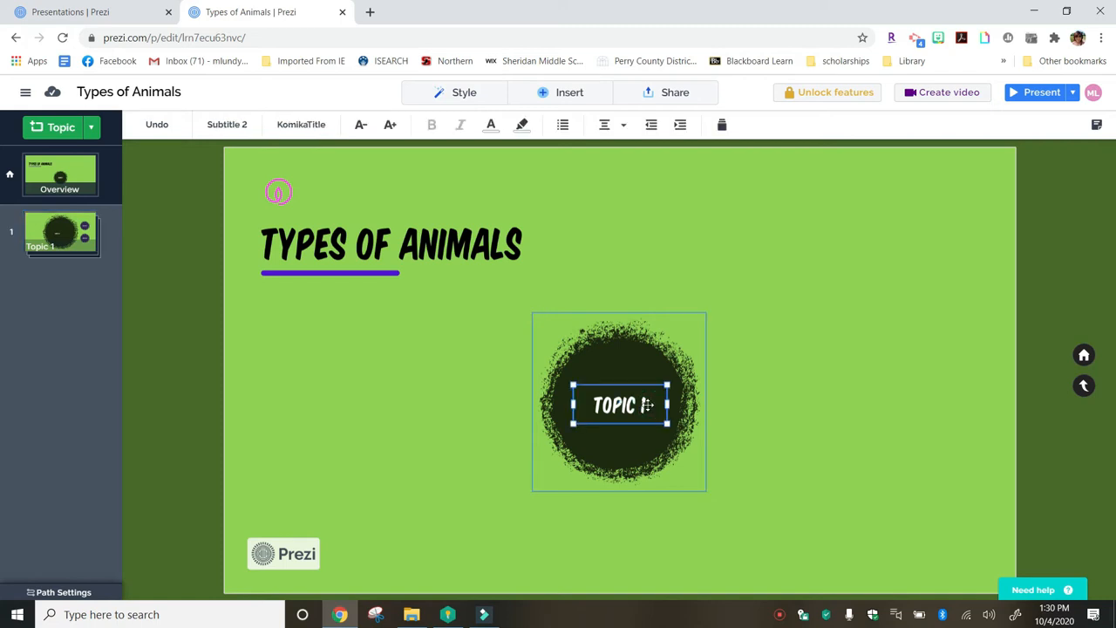
left_click(648, 405)
key("BackSpace")
key("BackSpace")
key("BackSpace")
key("BackSpace")
key("BackSpace")
key("BackSpace")
key("BackSpace")
type("MAMMALS")
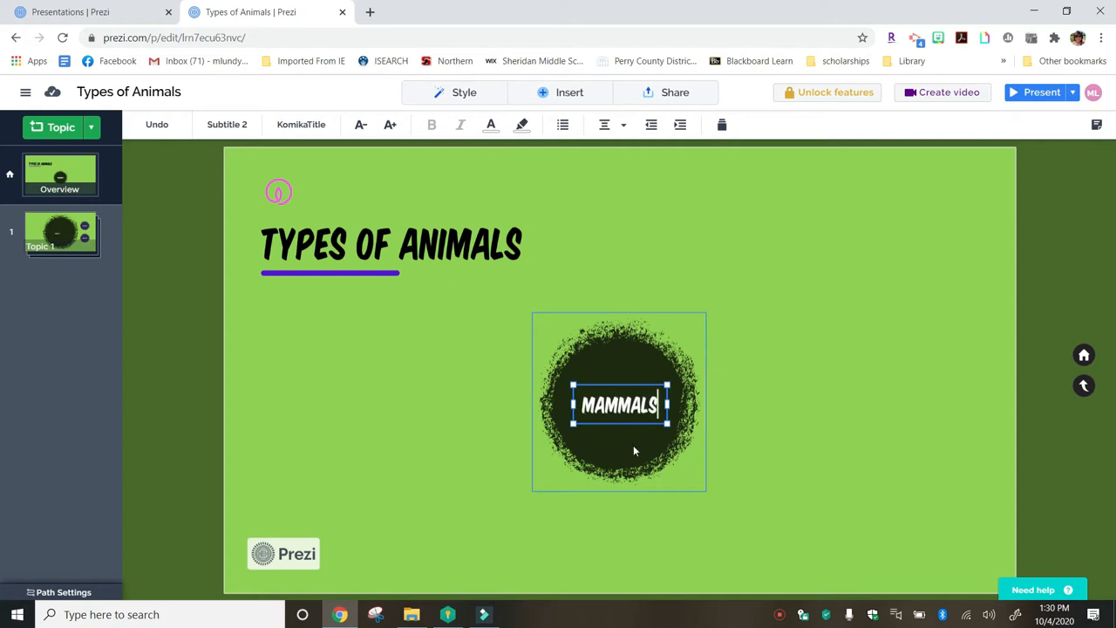
left_click(683, 463)
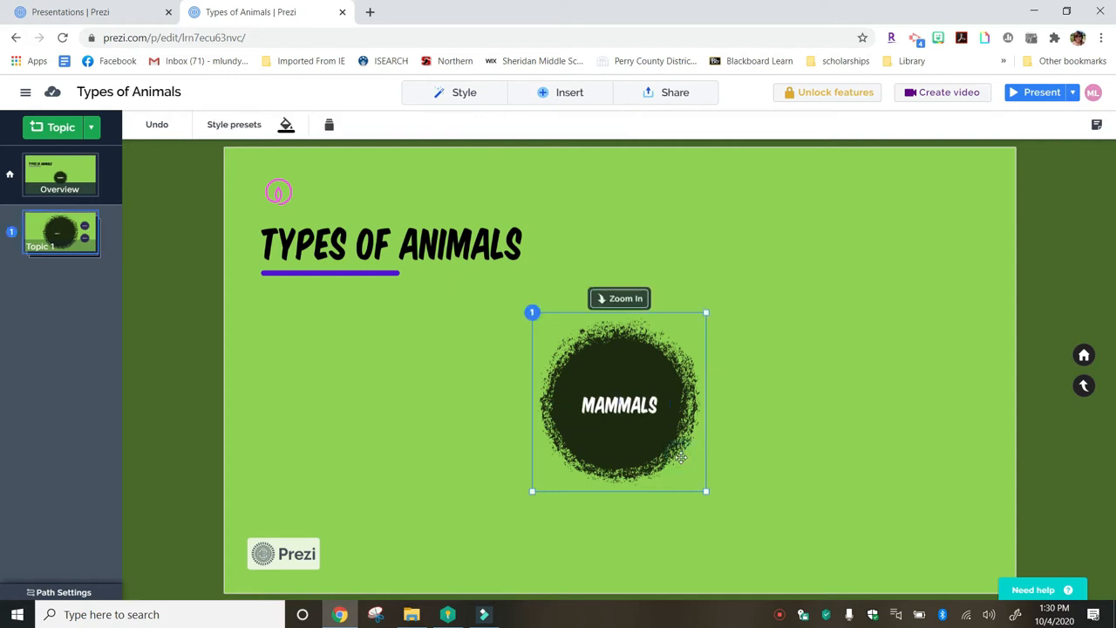
Step: Zoom into the Mammals topic and delete both placeholder pictures and the "Topic 01" heading
double_click(605, 432)
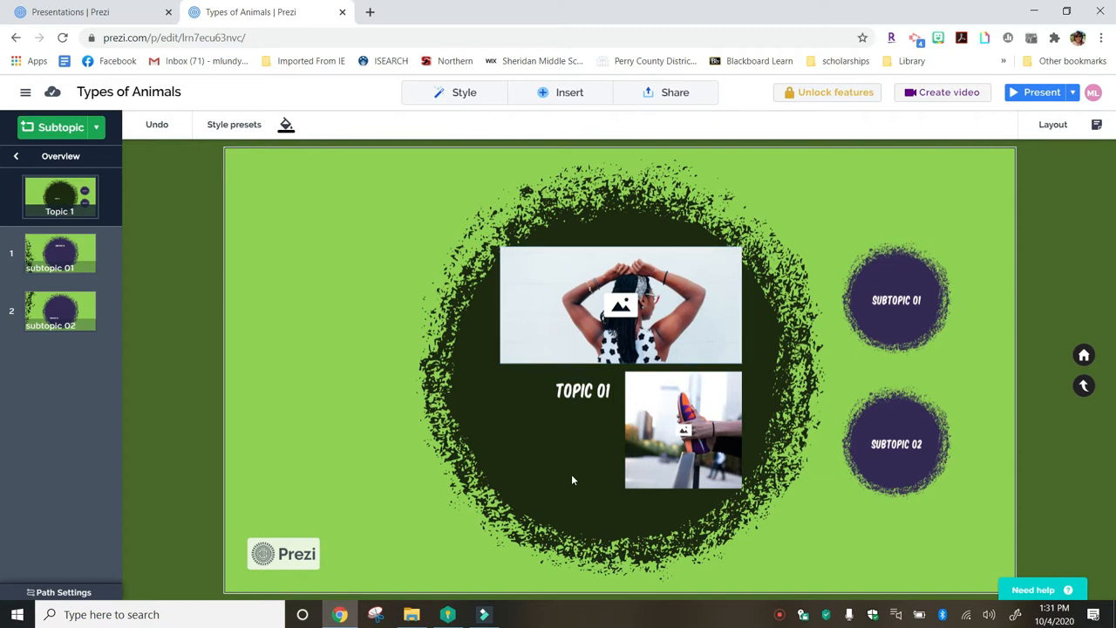
left_click(664, 333)
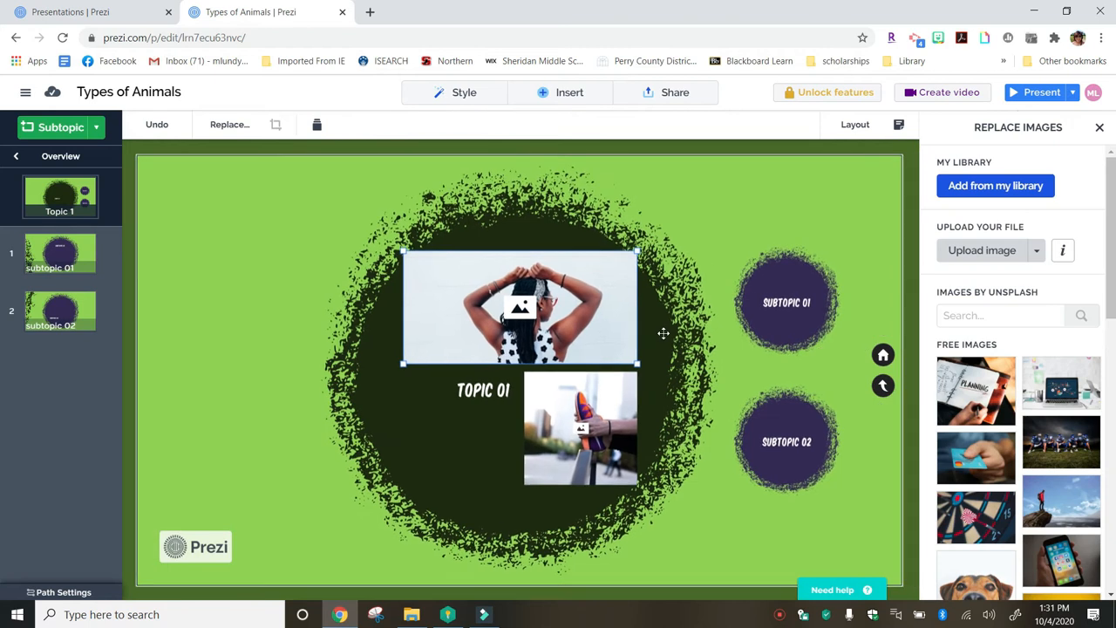
key("Delete")
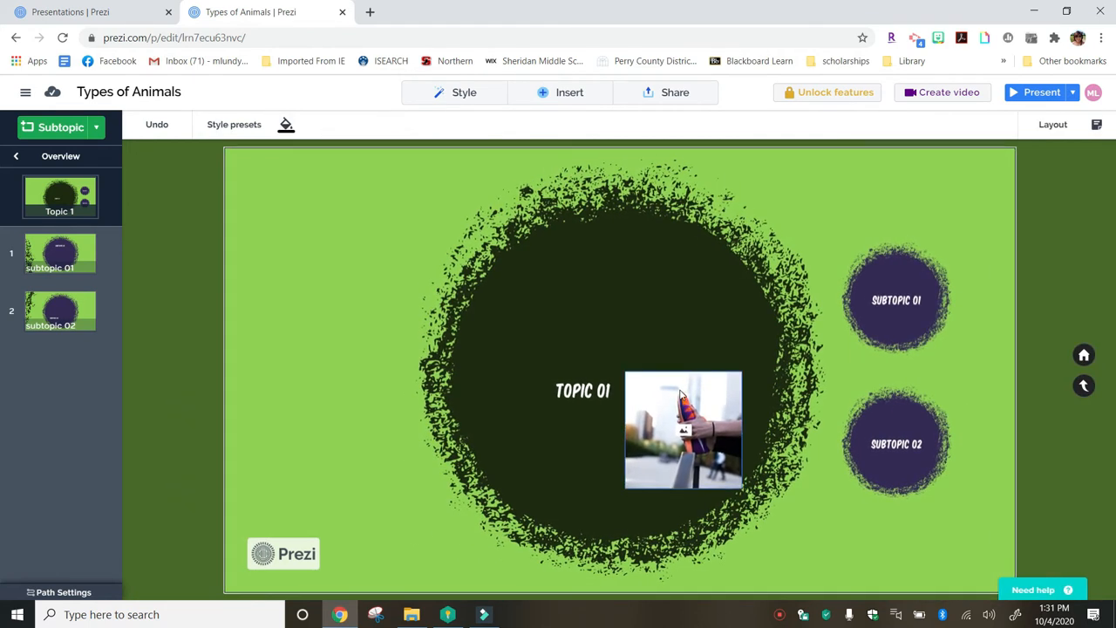
left_click(679, 389)
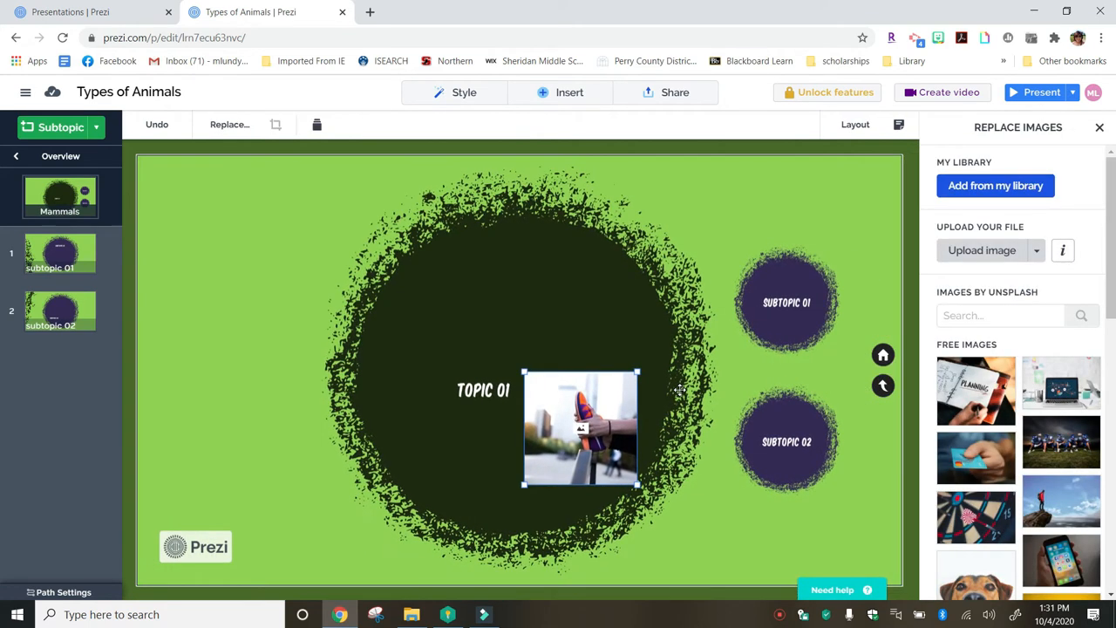
key("Delete")
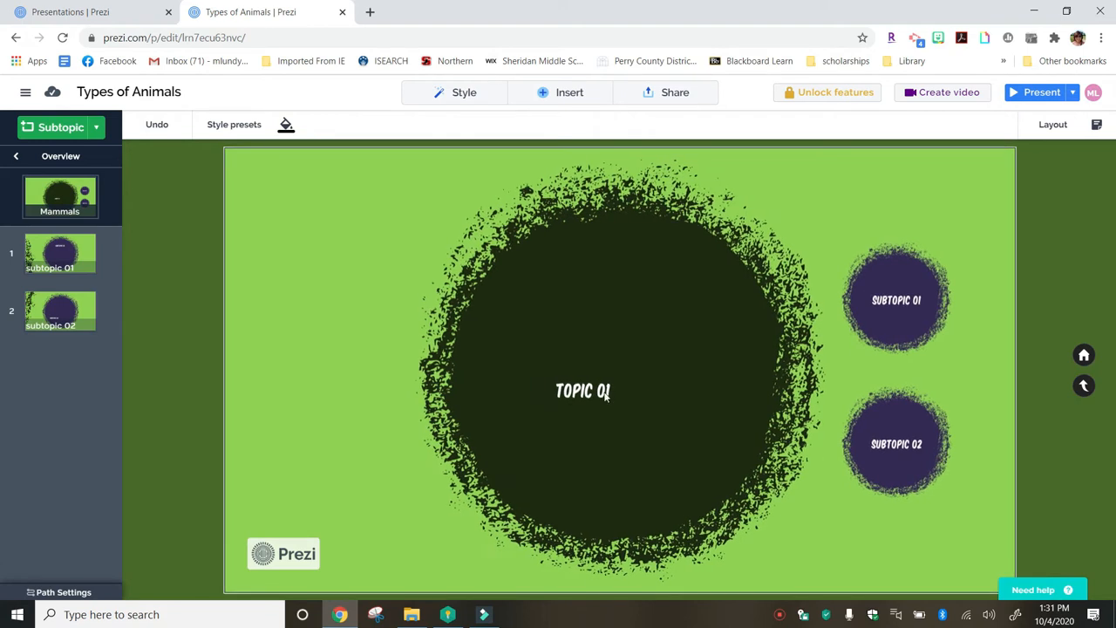
left_click(597, 394)
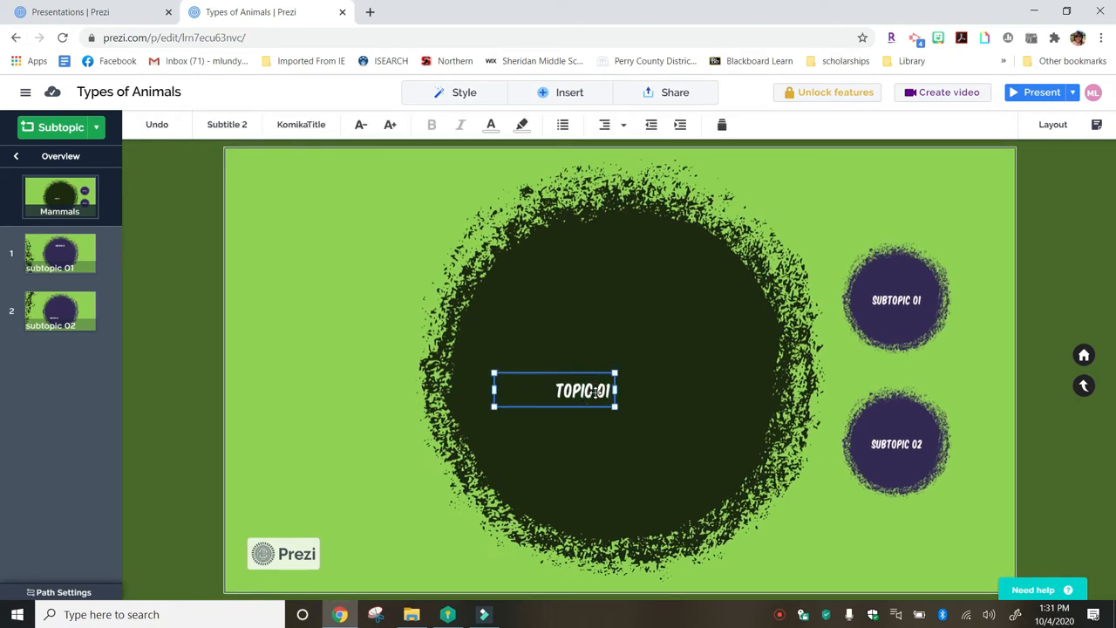
key("Delete")
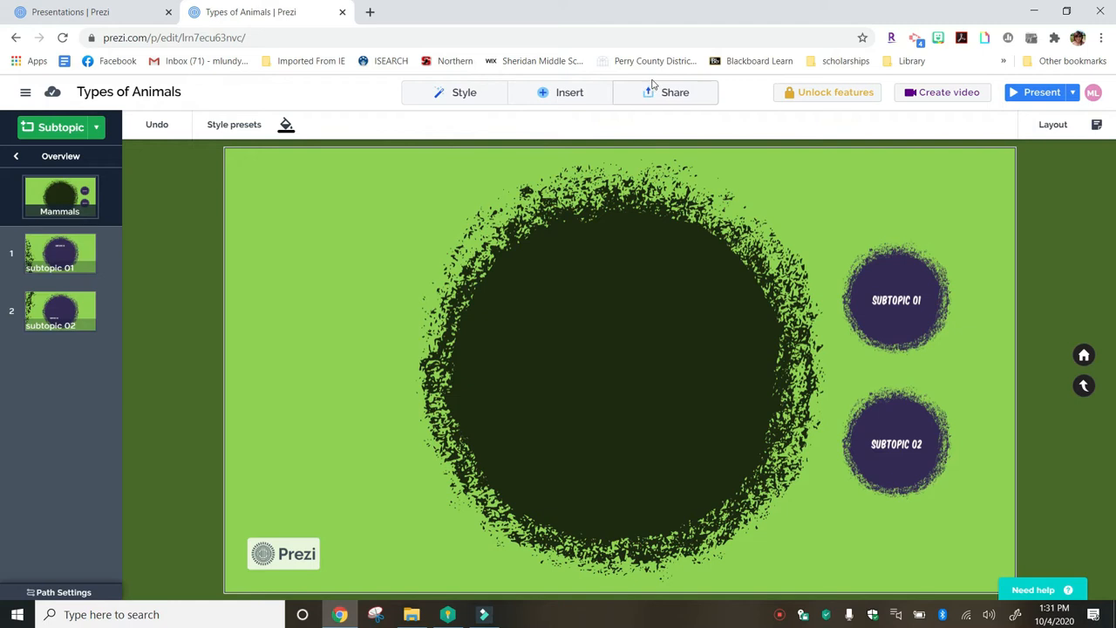
Step: Insert a text box reading "Mammals" inside the dark circle and narrow it to fit the word
left_click(571, 97)
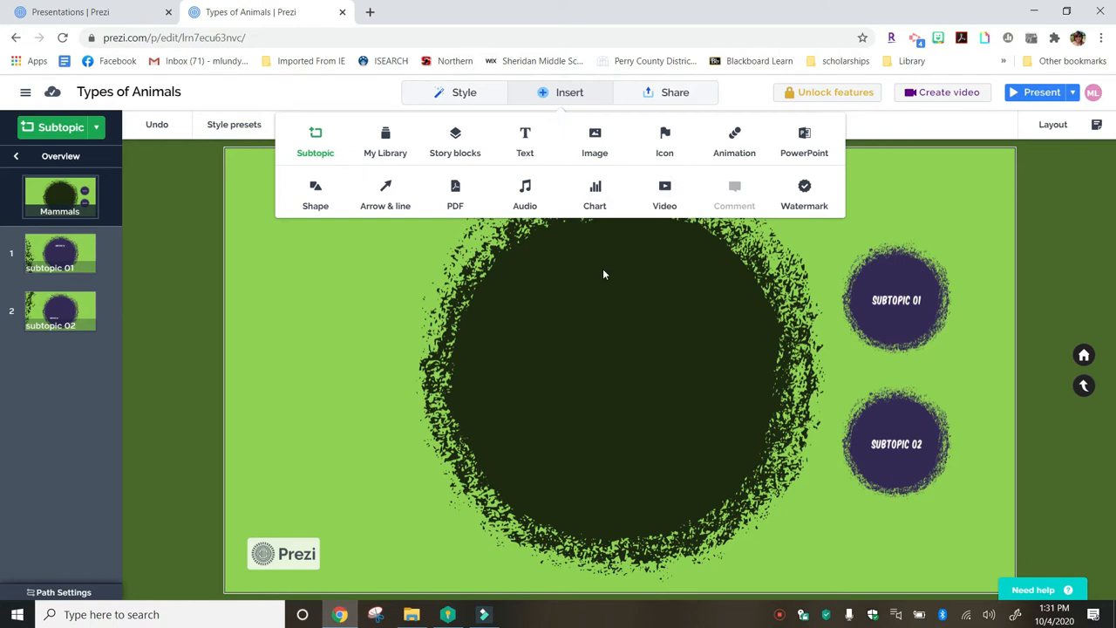
left_click(524, 155)
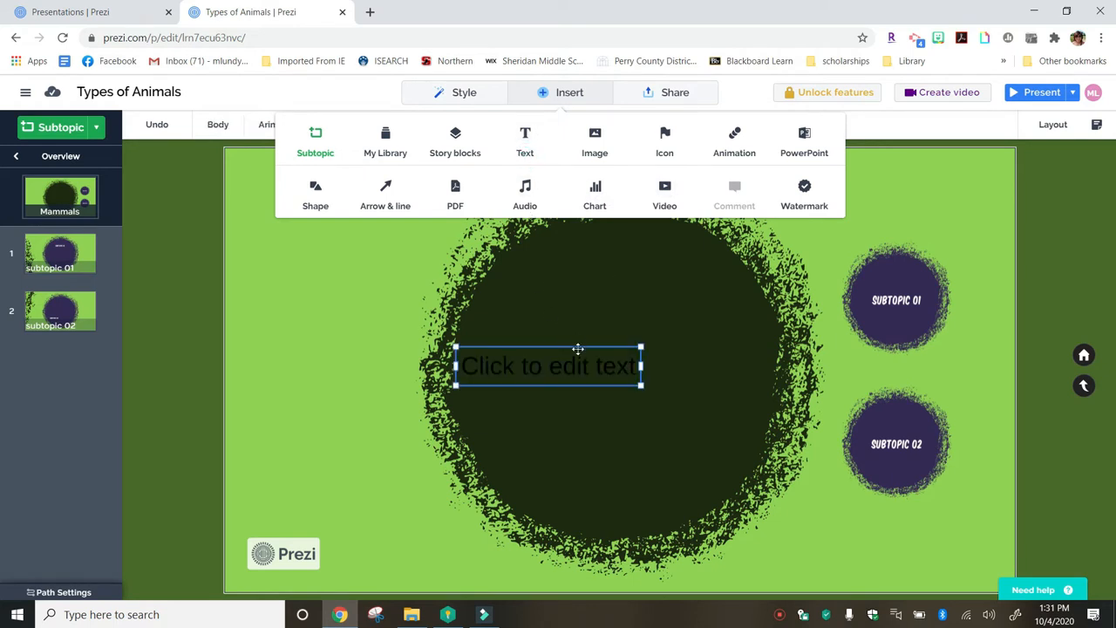
left_click(597, 366)
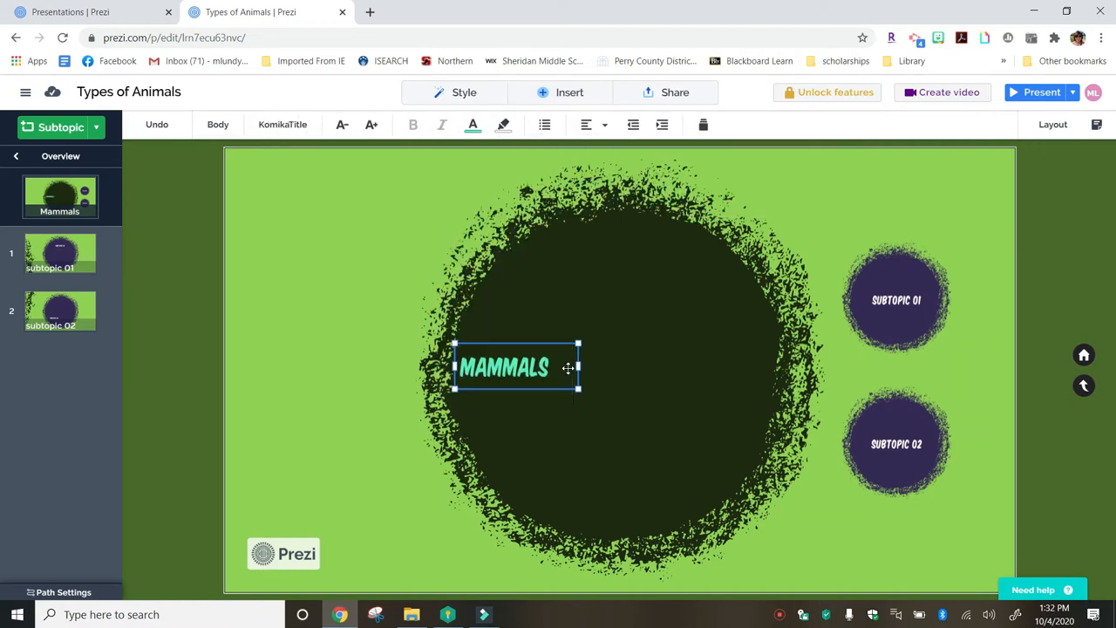
left_click_drag(571, 366, 558, 368)
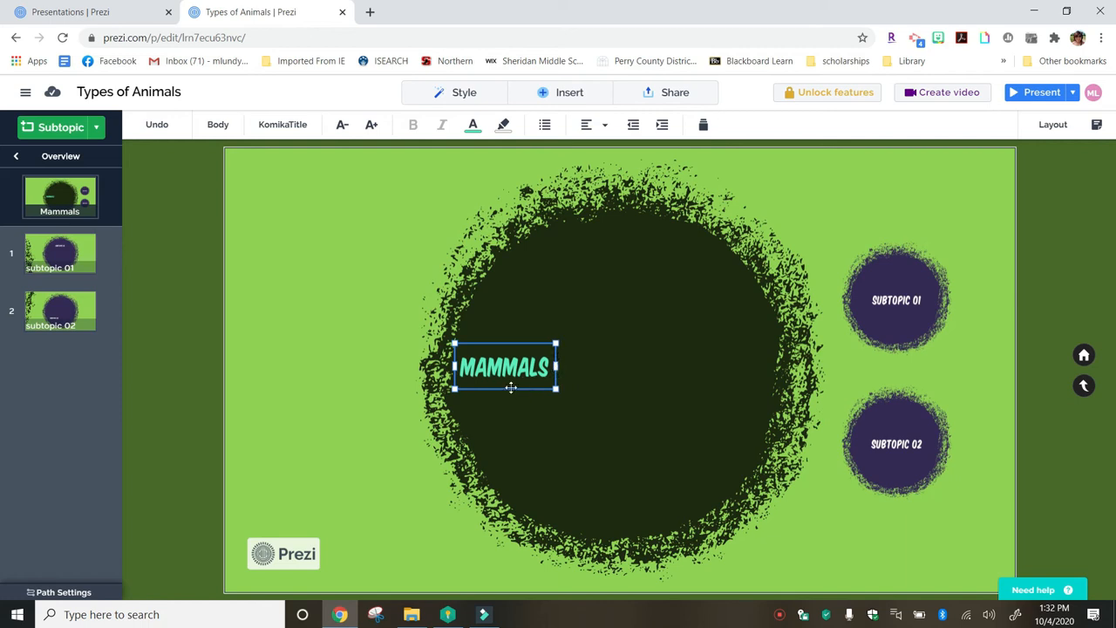
Step: Enlarge the "Mammals" heading so it fits on one line and move it to the upper middle of the circle
left_click(372, 125)
left_click(372, 125)
left_click(372, 124)
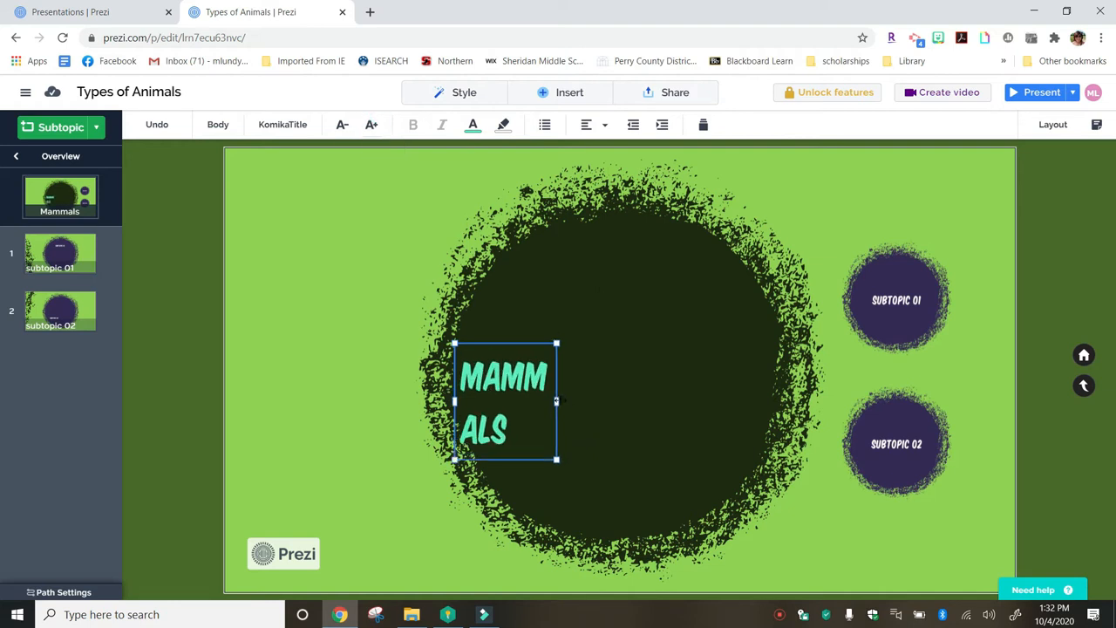
left_click_drag(557, 401, 656, 378)
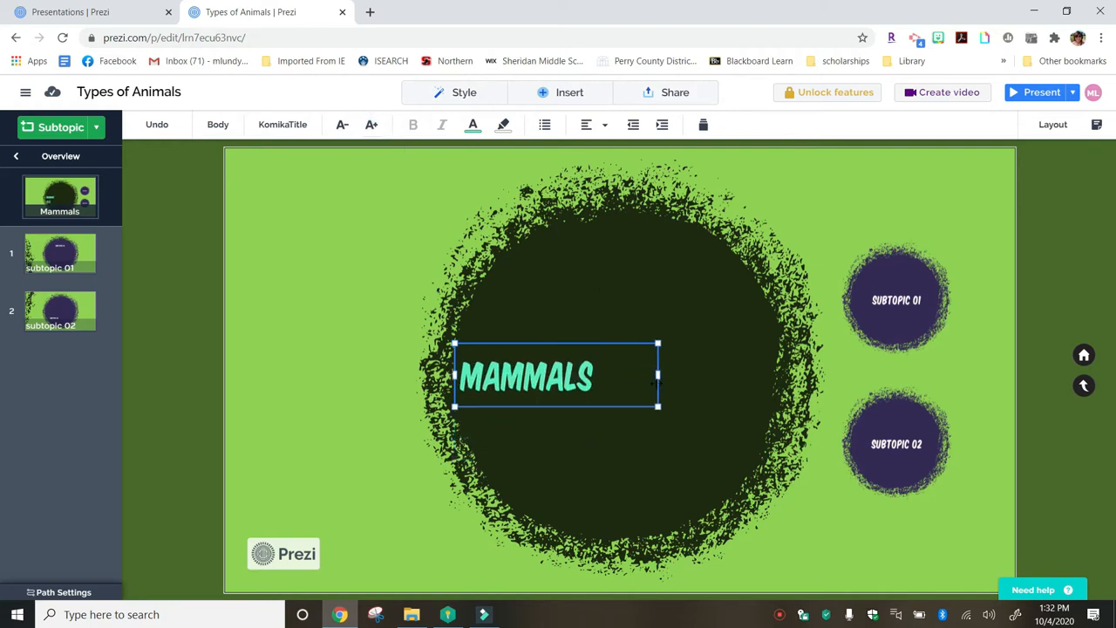
left_click_drag(658, 344, 666, 307)
left_click_drag(672, 372, 617, 372)
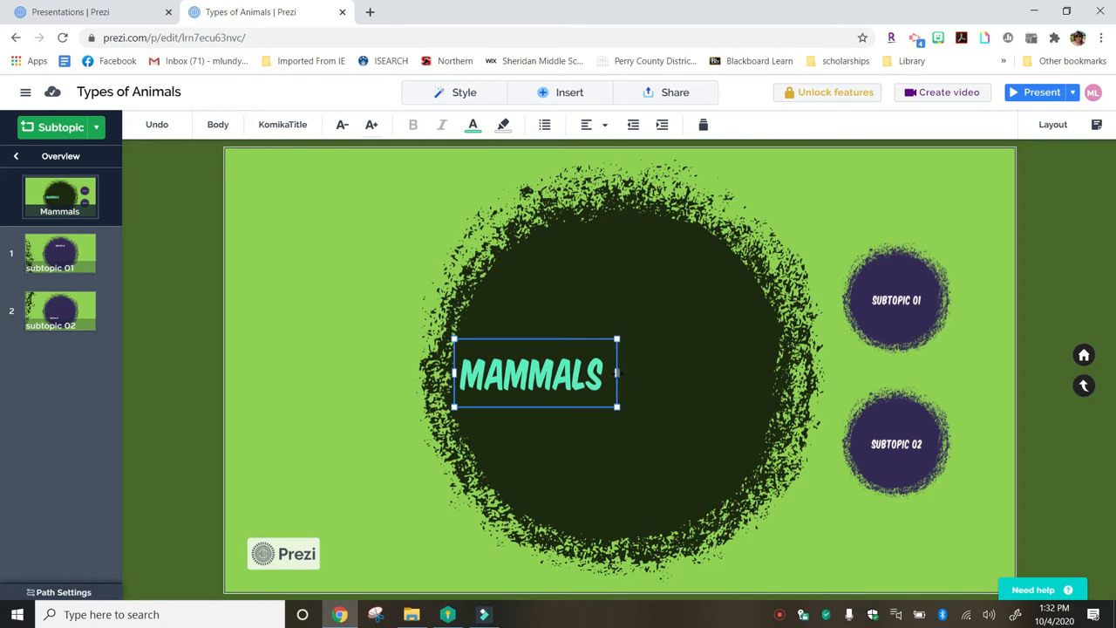
left_click_drag(567, 338, 638, 275)
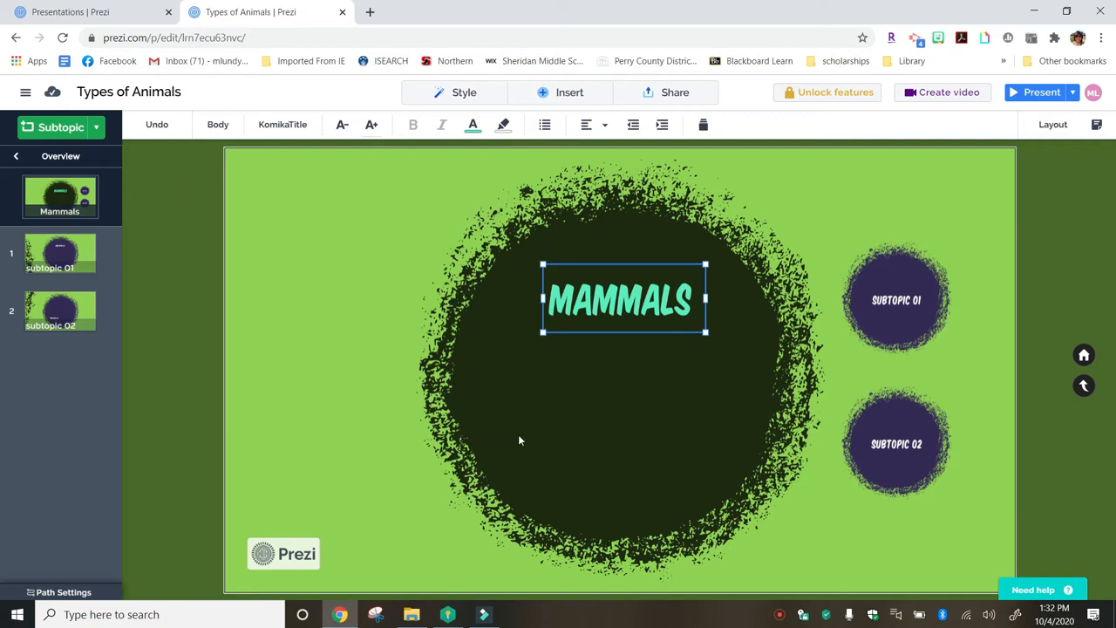
Step: Add a second text box below the heading reading "A mammal is a warm blooded..."
double_click(582, 406)
type("A MAMM")
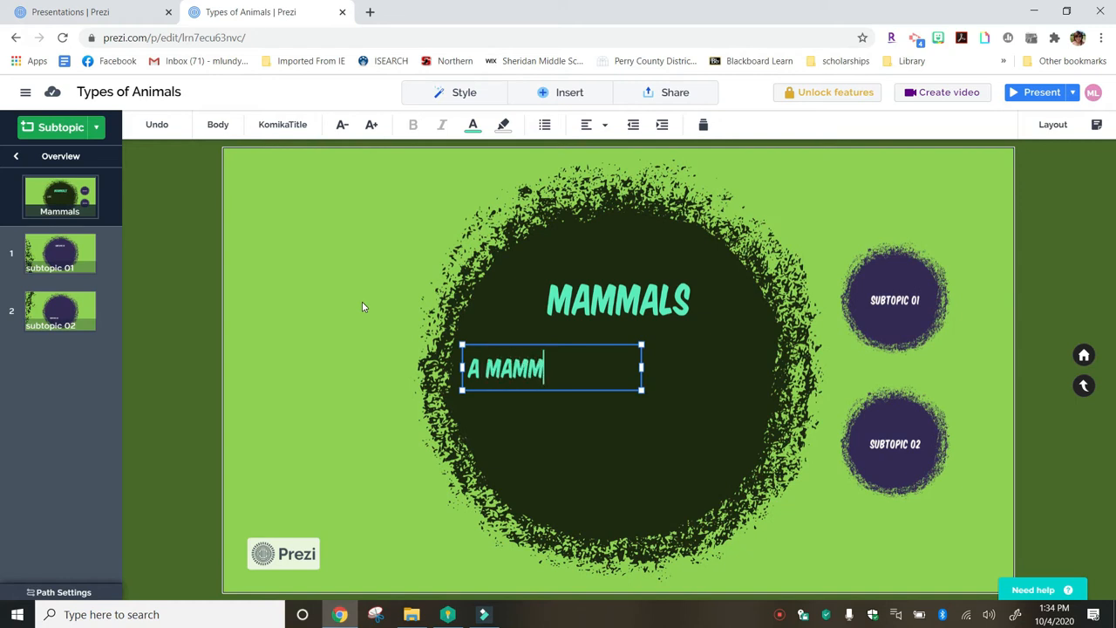
type("AL IS A WARME")
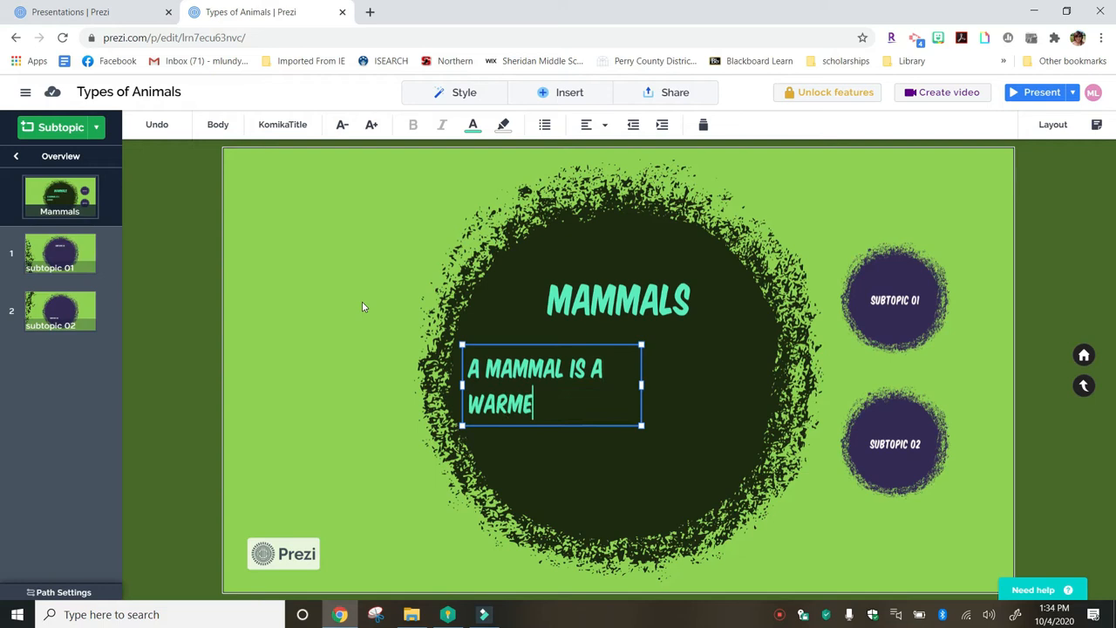
key("BackSpace")
key("BackSpace")
type("BLODD")
key("BackSpace")
key("BackSpace")
type("ODED...")
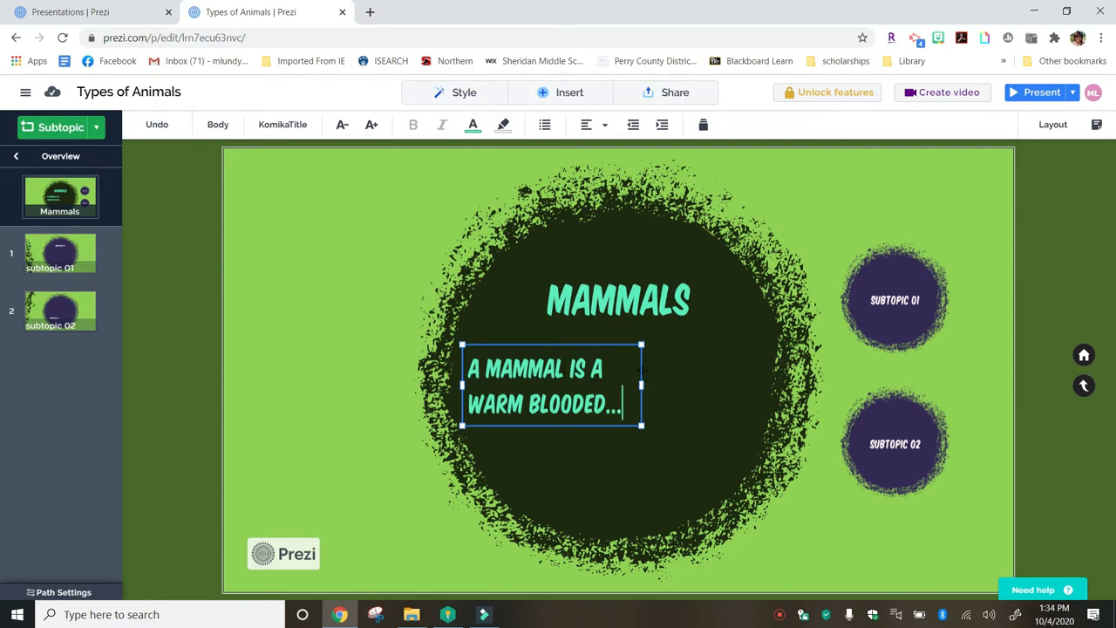
Step: Fit the mammal sentence on a single line in smaller text and center it below the "Mammals" heading
left_click_drag(631, 362, 687, 70)
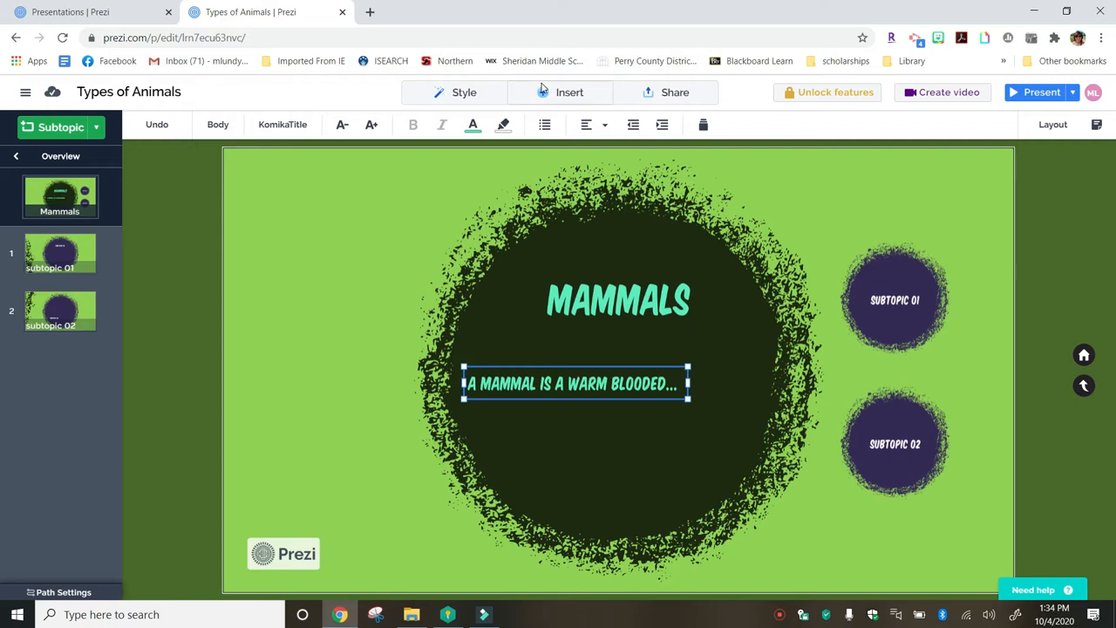
left_click_drag(567, 394, 613, 403)
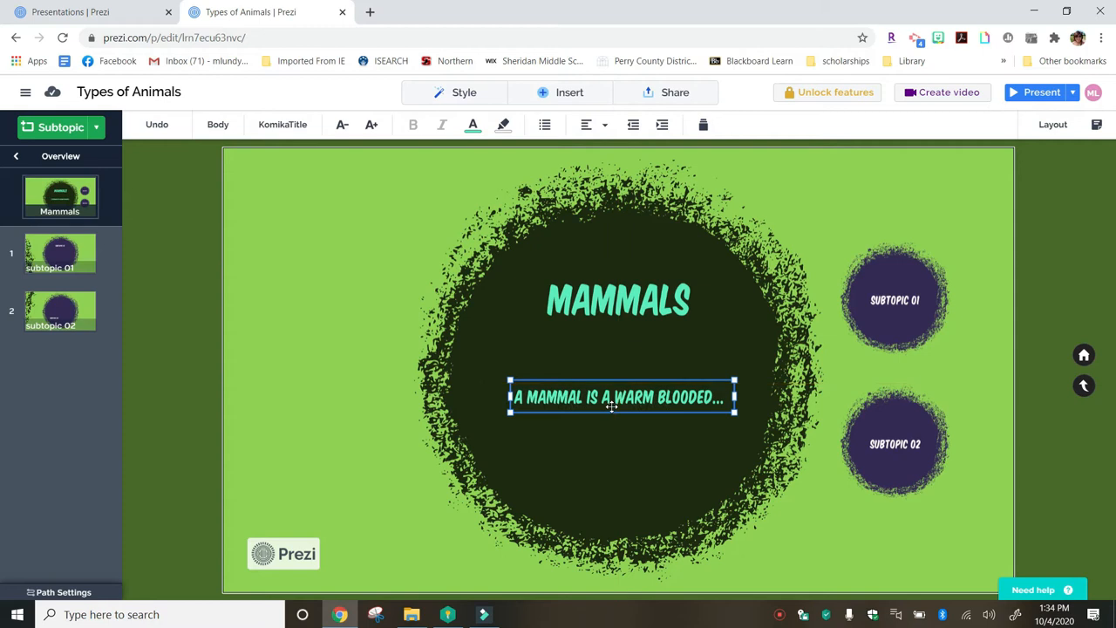
left_click(612, 471)
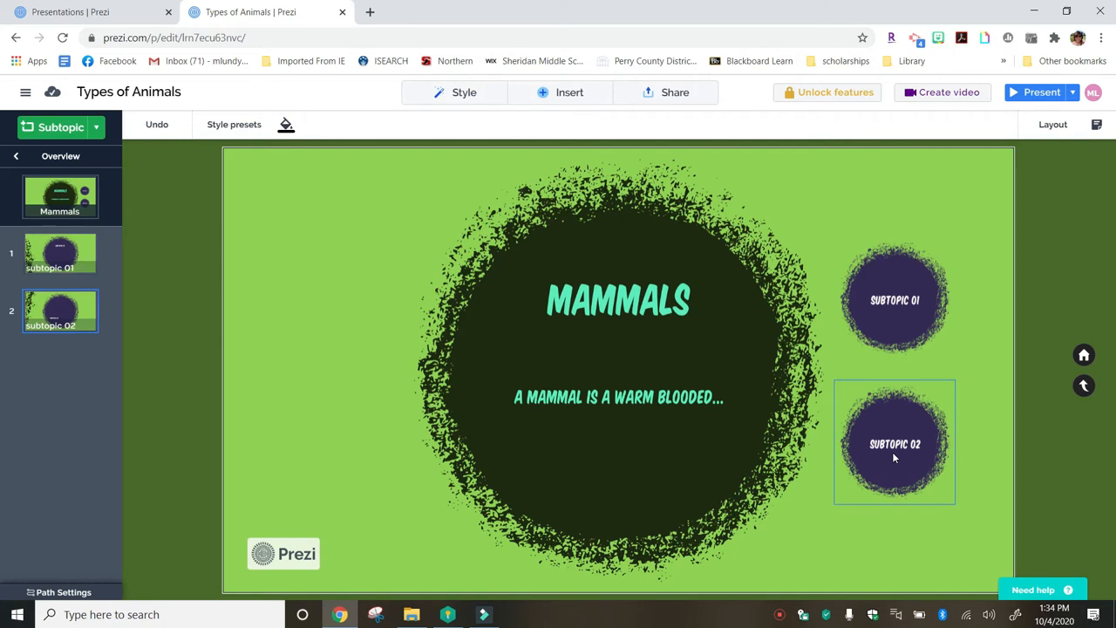
Step: Replace the "Subtopic 01" label on the Mammals topic with "DOGS"
left_click(901, 302)
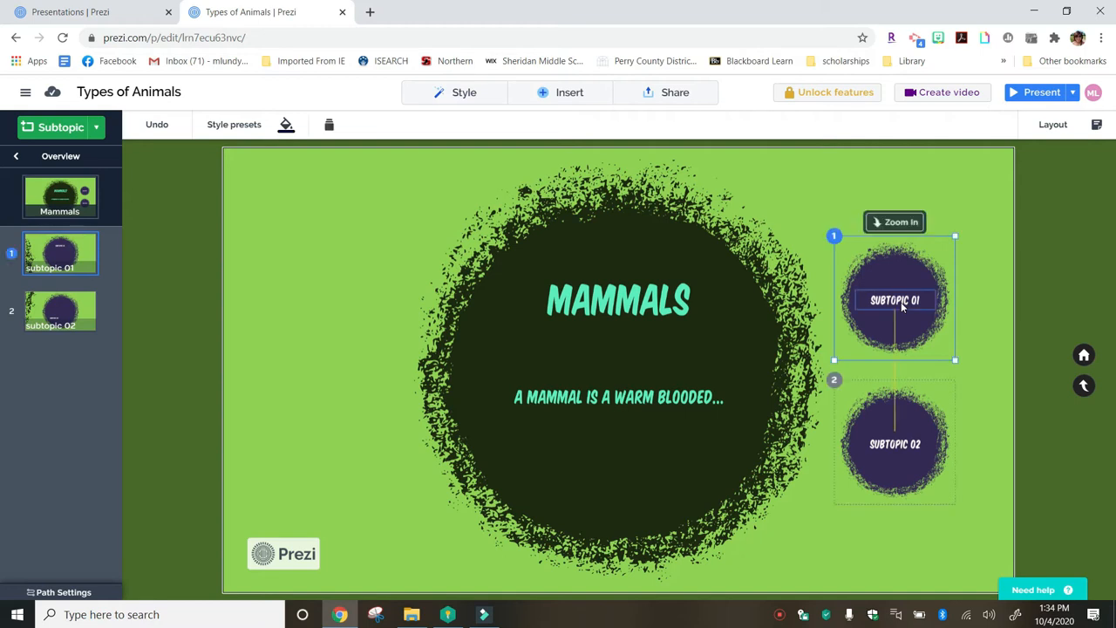
left_click(926, 301)
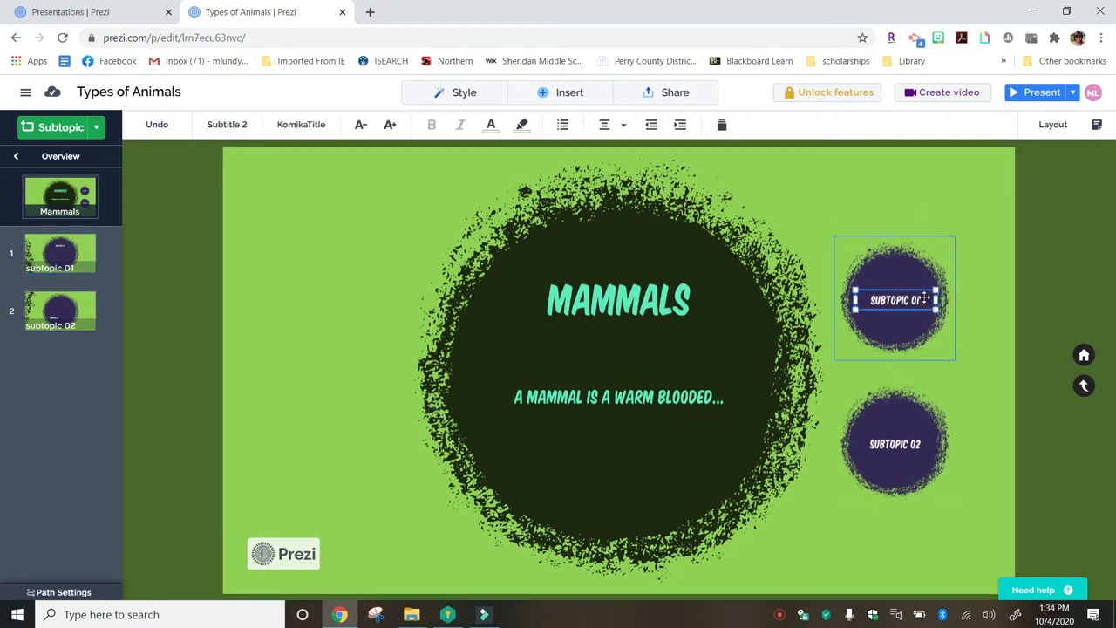
key("BackSpace")
key("BackSpace")
key("BackSpace")
key("BackSpace")
key("BackSpace")
key("BackSpace")
key("BackSpace")
key("BackSpace")
key("BackSpace")
key("BackSpace")
type("DOGS")
left_click(919, 336)
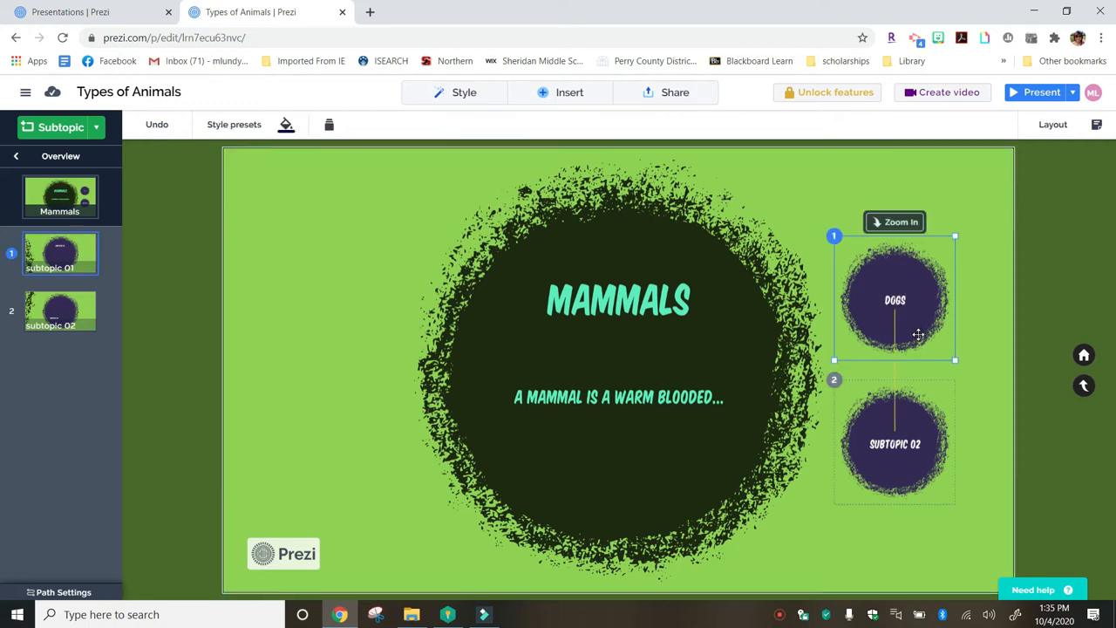
Step: Open the Dogs subtopic and change its "Subtopic 01" heading to "Dogs"
left_click(898, 273)
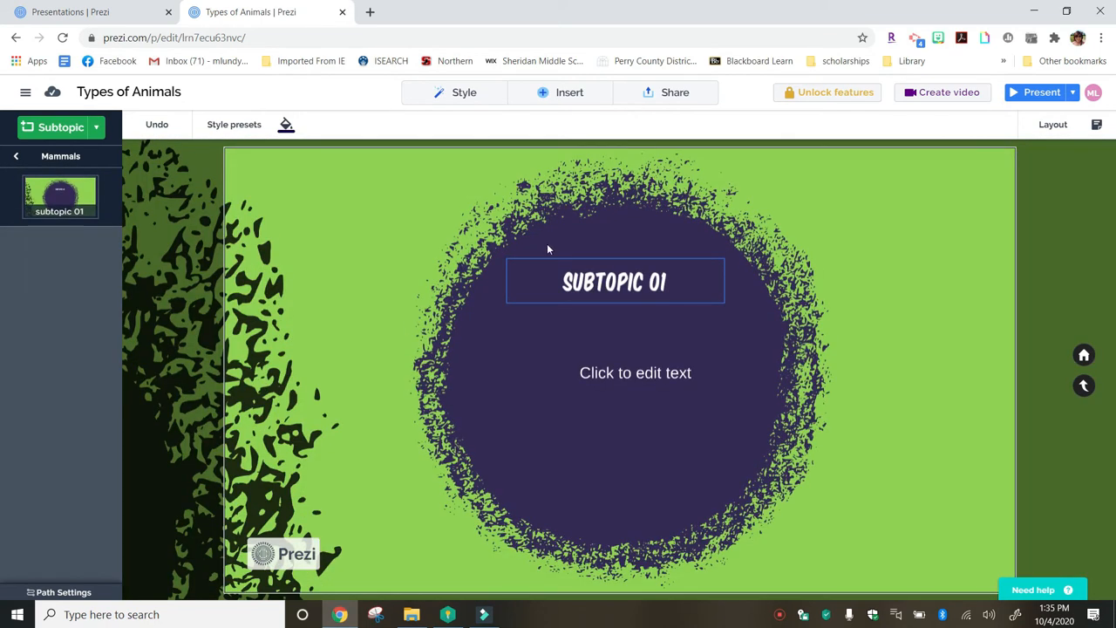
left_click(669, 284)
key("BackSpace")
key("BackSpace")
key("BackSpace")
key("BackSpace")
key("BackSpace")
key("BackSpace")
key("BackSpace")
key("BackSpace")
key("BackSpace")
key("BackSpace")
key("BackSpace")
type("Dogs")
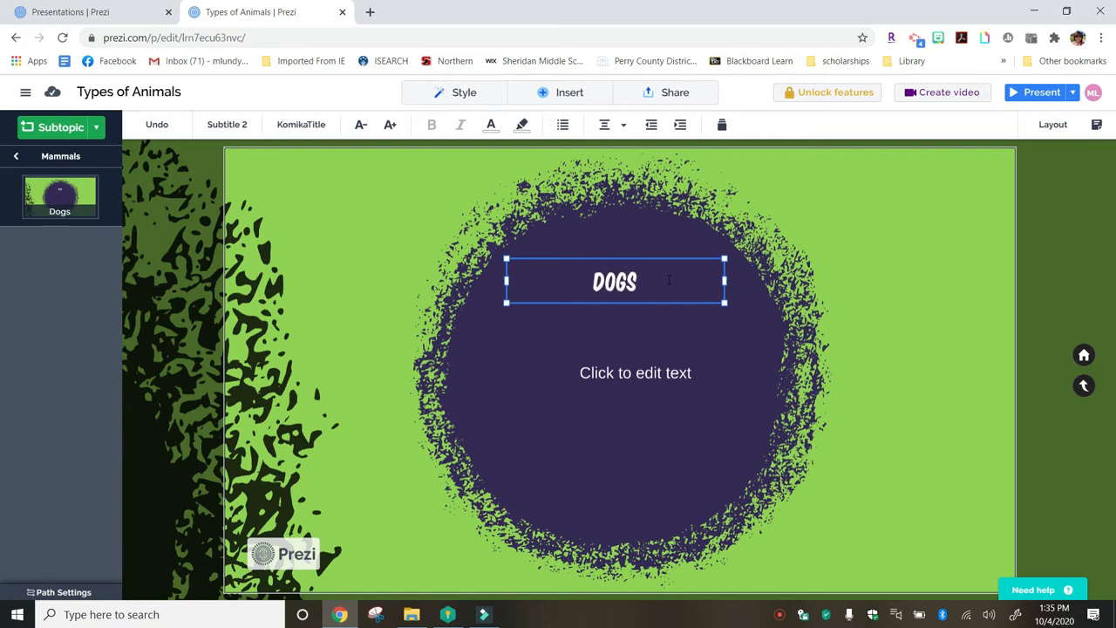
Step: Delete the placeholder text box below the "Dogs" heading
left_click(560, 375)
left_click(595, 380)
key("Delete")
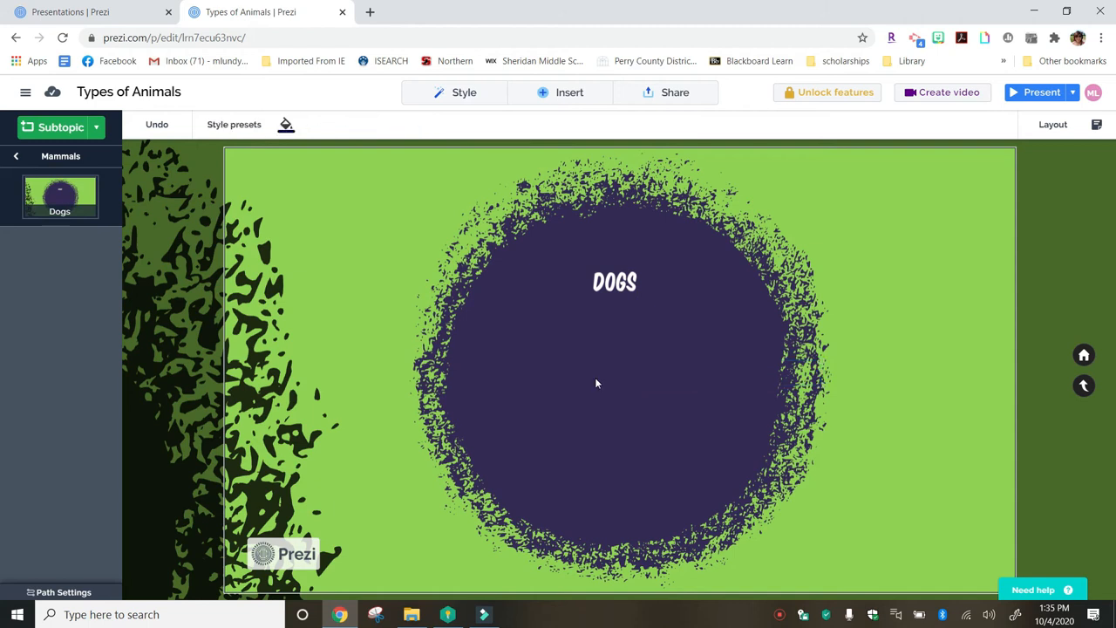
Step: Insert the free stock image of the peeking brown dog into the Dogs subtopic
left_click(547, 94)
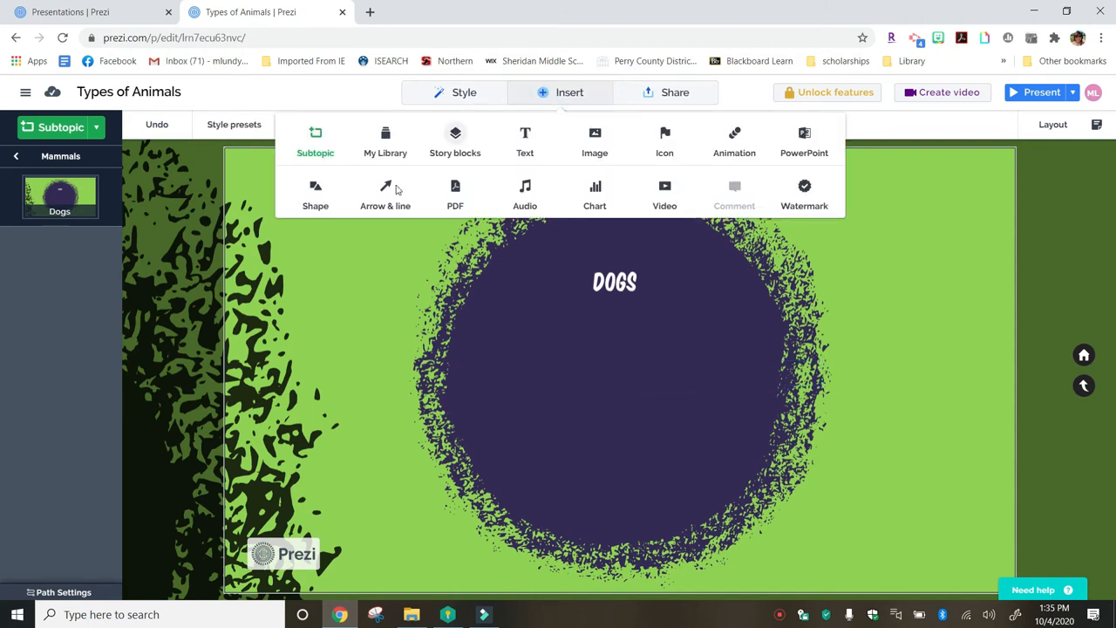
left_click(594, 144)
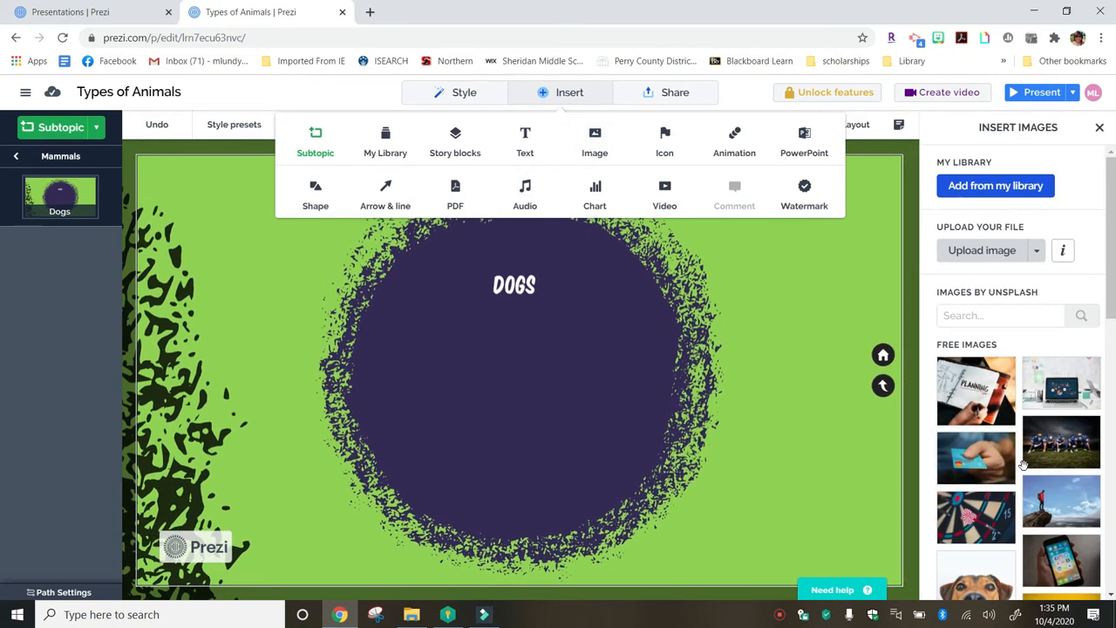
scroll(1026, 462, "down", 2)
scroll(1026, 462, "down", 2)
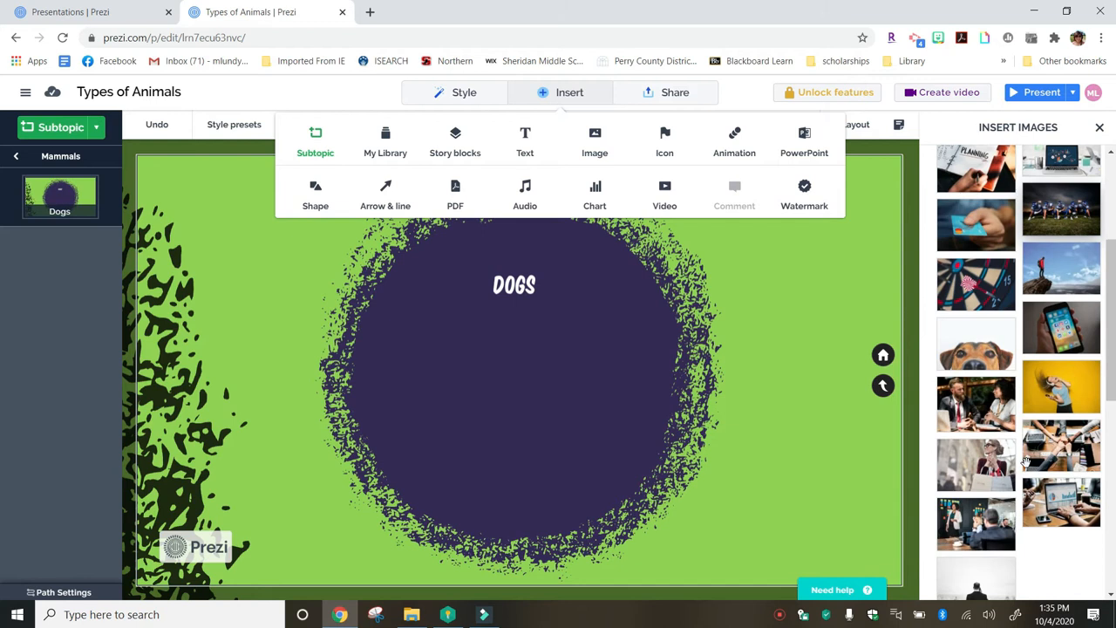
scroll(1026, 462, "up", 1)
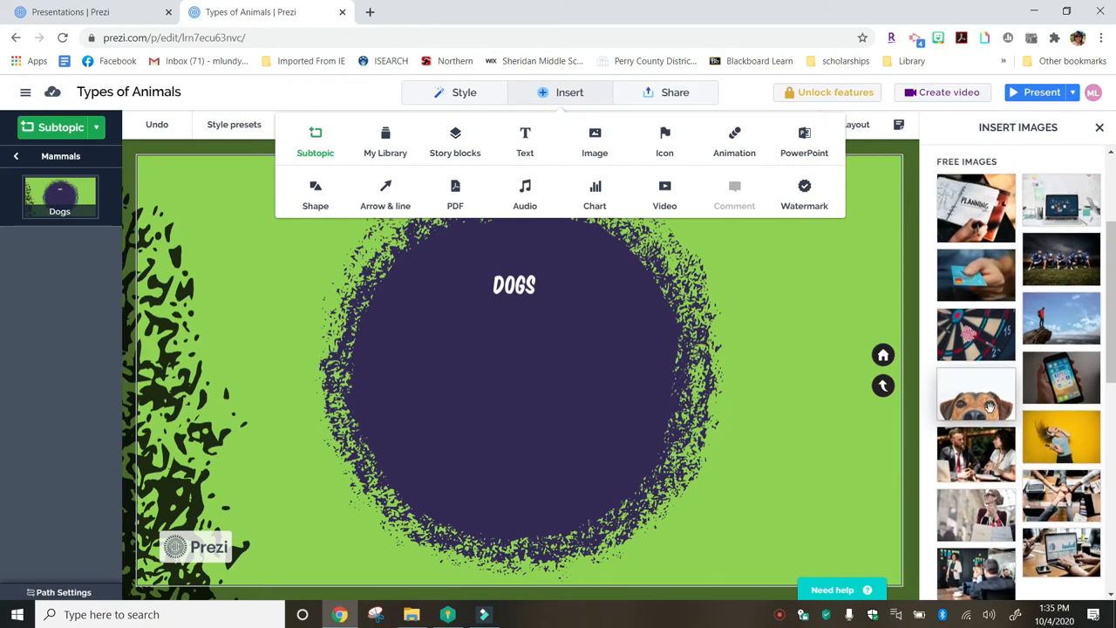
left_click(990, 406)
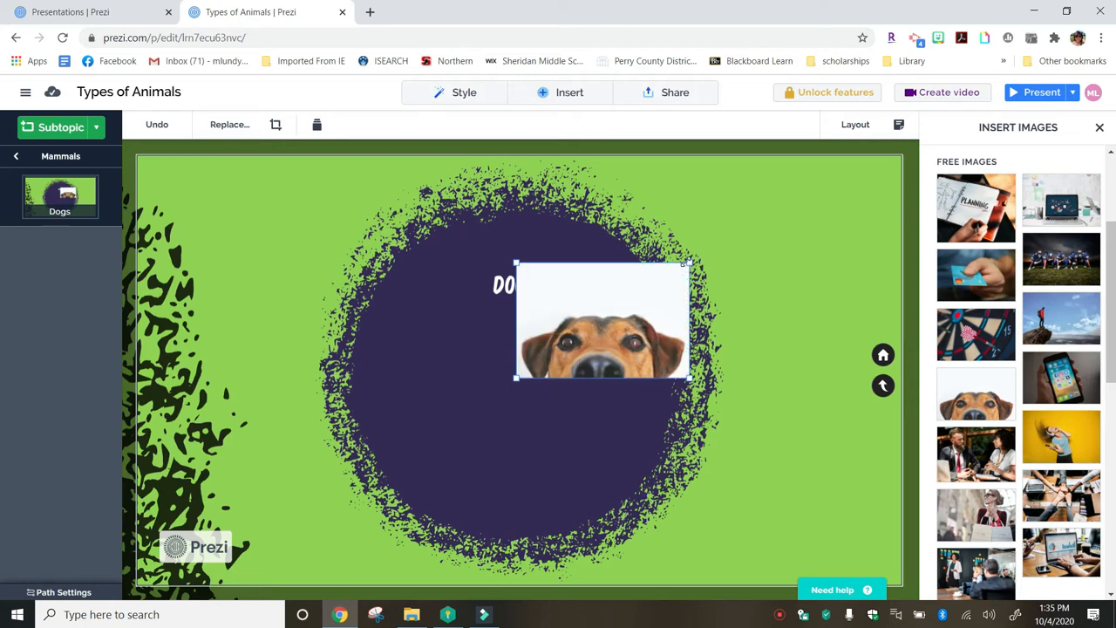
Step: Shrink the peeking dog image and place it in the lower left part of the circle
left_click_drag(689, 263, 622, 308)
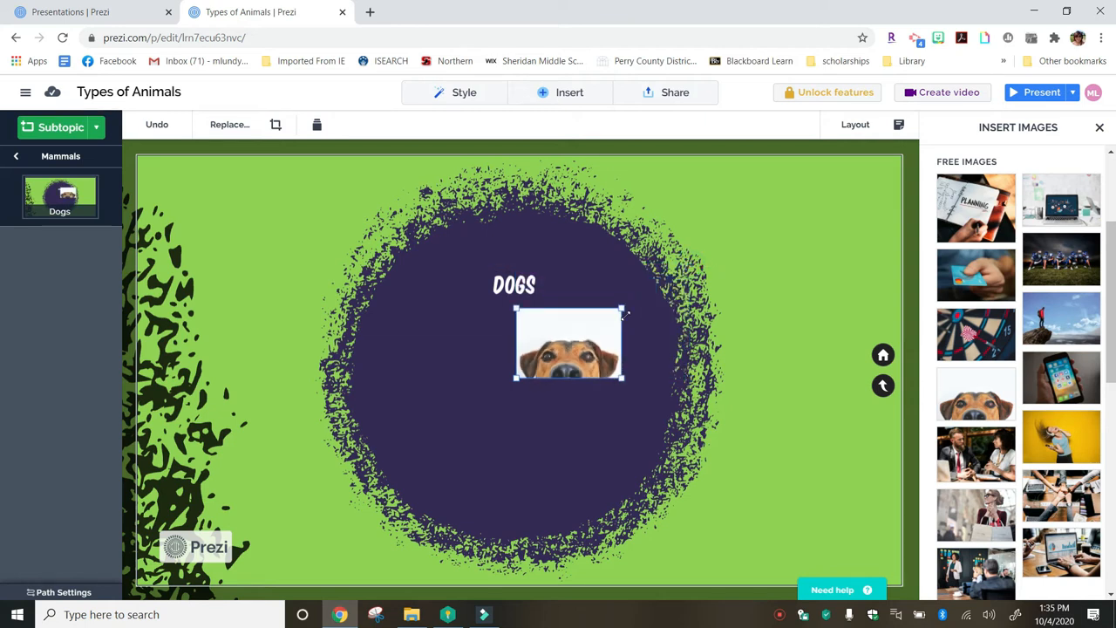
left_click(574, 321)
left_click_drag(440, 384, 414, 413)
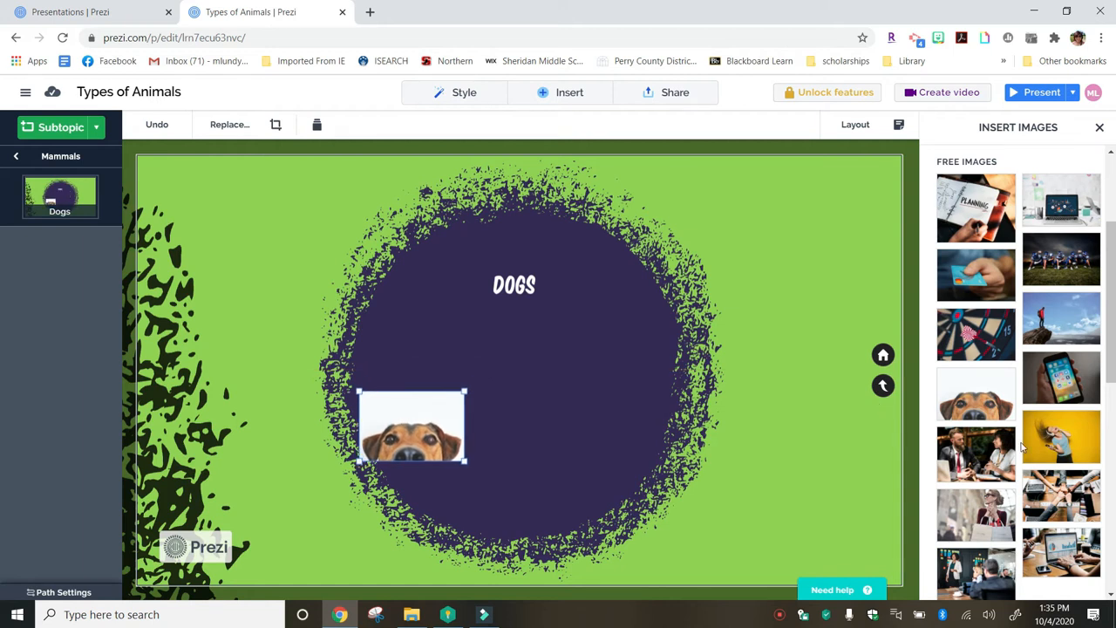
Step: Upload the picture dogs.jpg from the computer's Desktop folder into the Dogs subtopic
scroll(1012, 437, "up", 3)
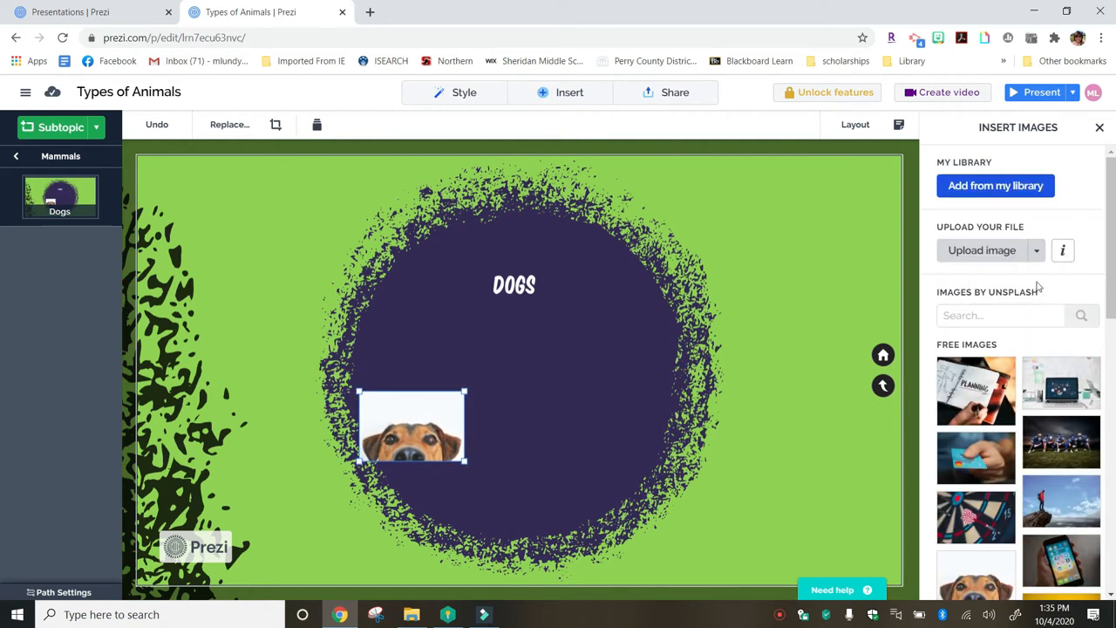
left_click(1036, 250)
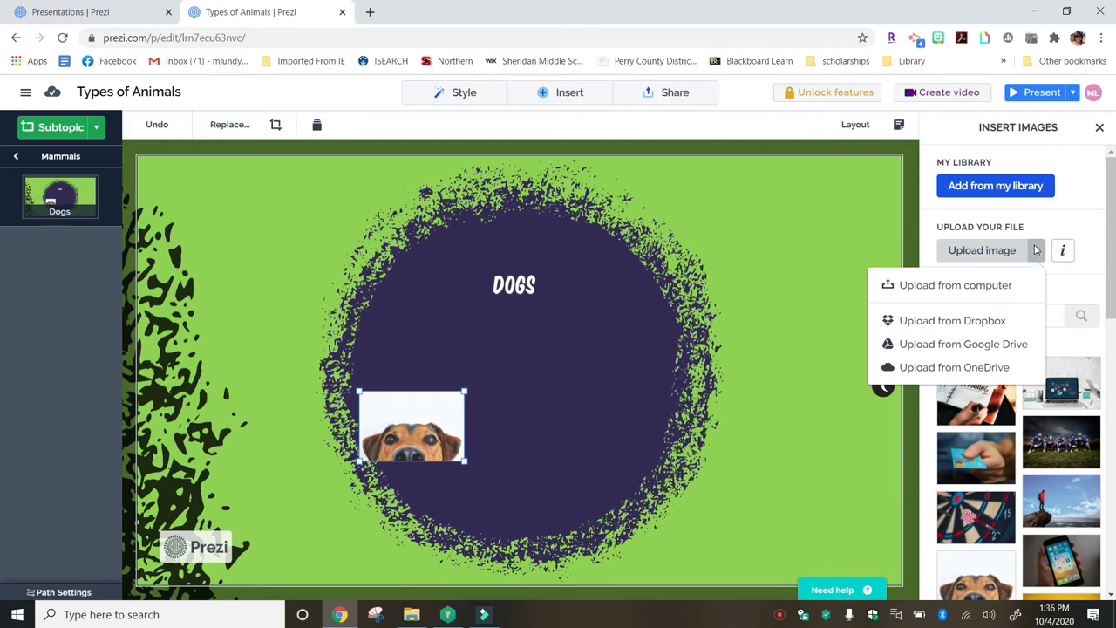
left_click(984, 281)
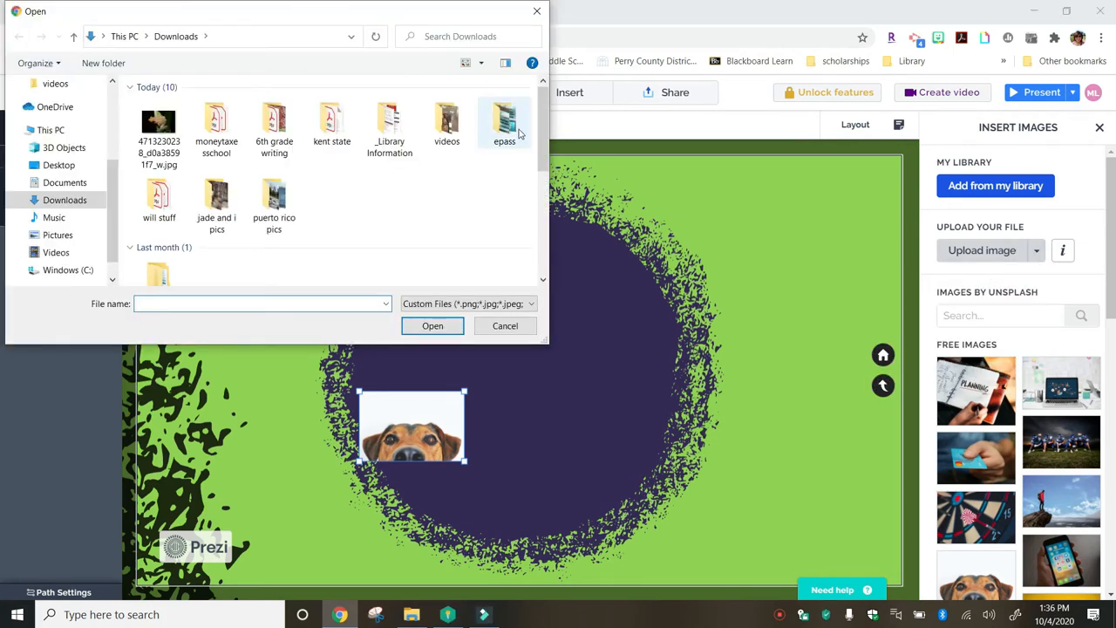
left_click(65, 165)
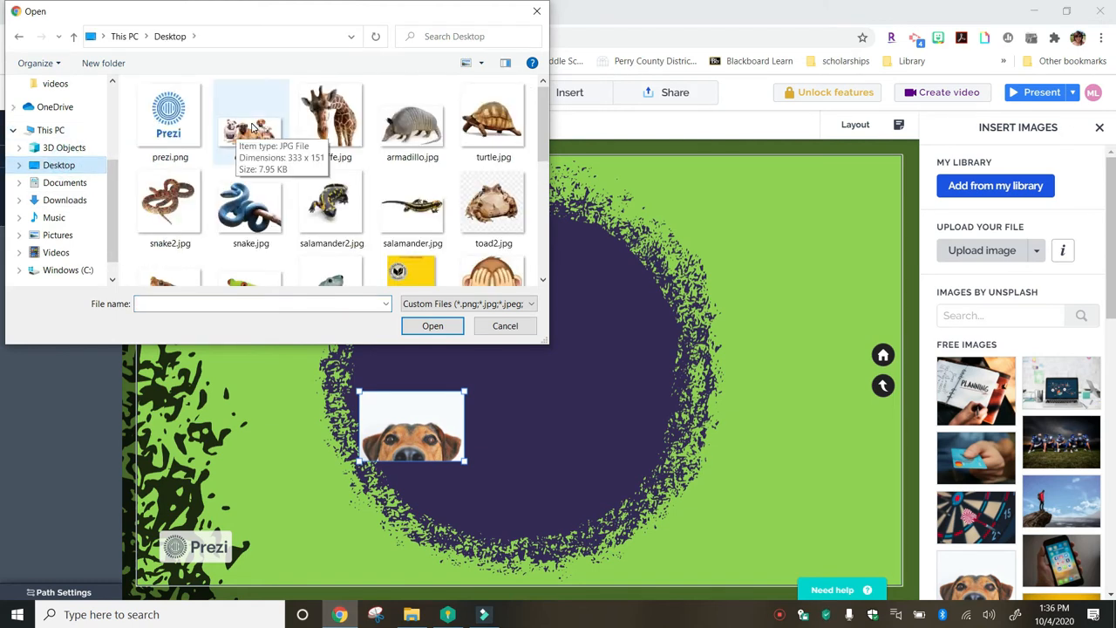
double_click(251, 127)
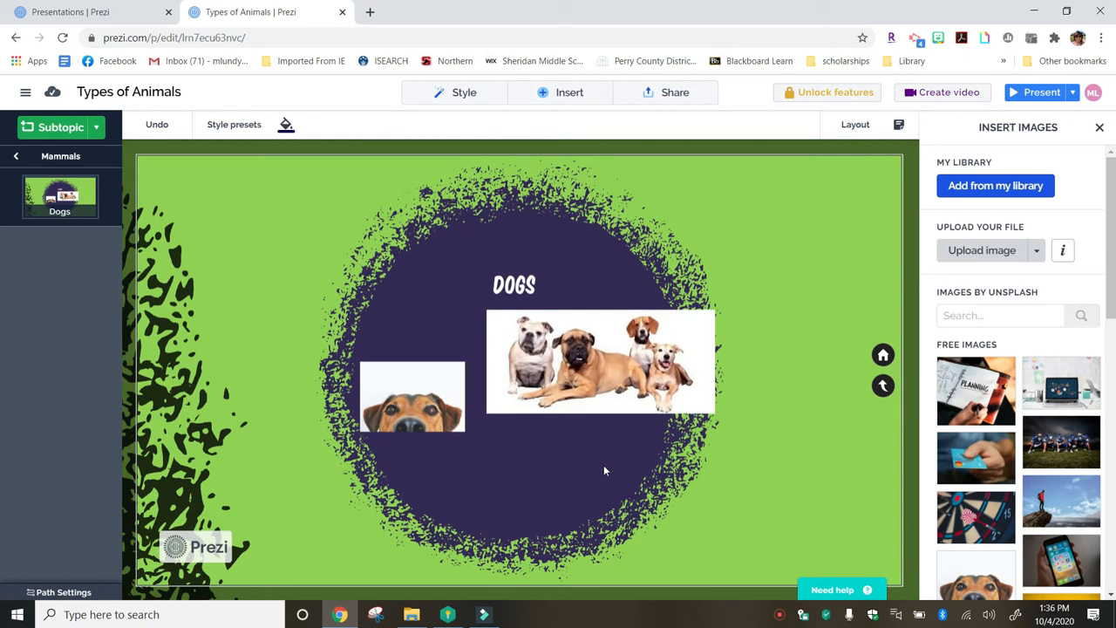
Step: View the options for inserting a video into the Dogs subtopic
left_click(568, 94)
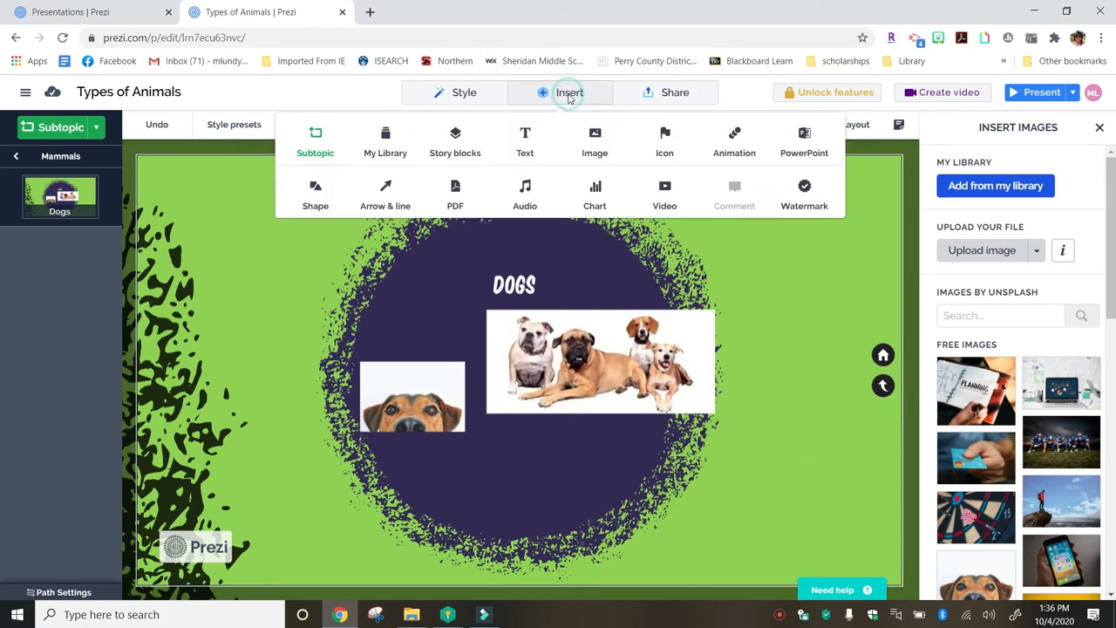
left_click(666, 197)
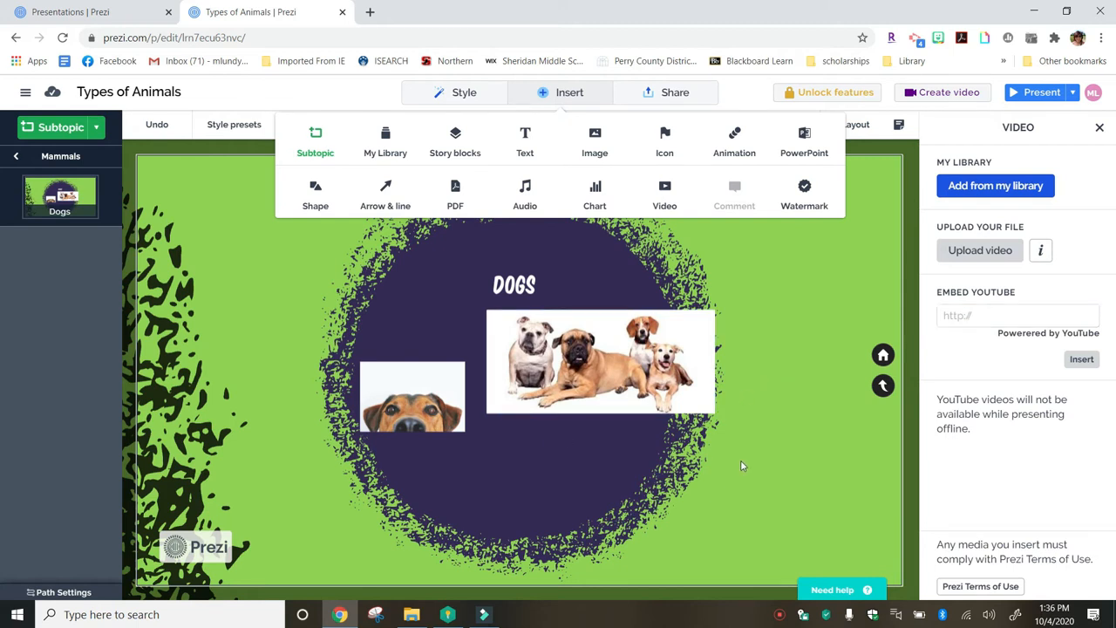
Step: Return to the Mammals topic and replace the "Subtopic 02" label with "GIRAFFE"
left_click(883, 386)
left_click(884, 386)
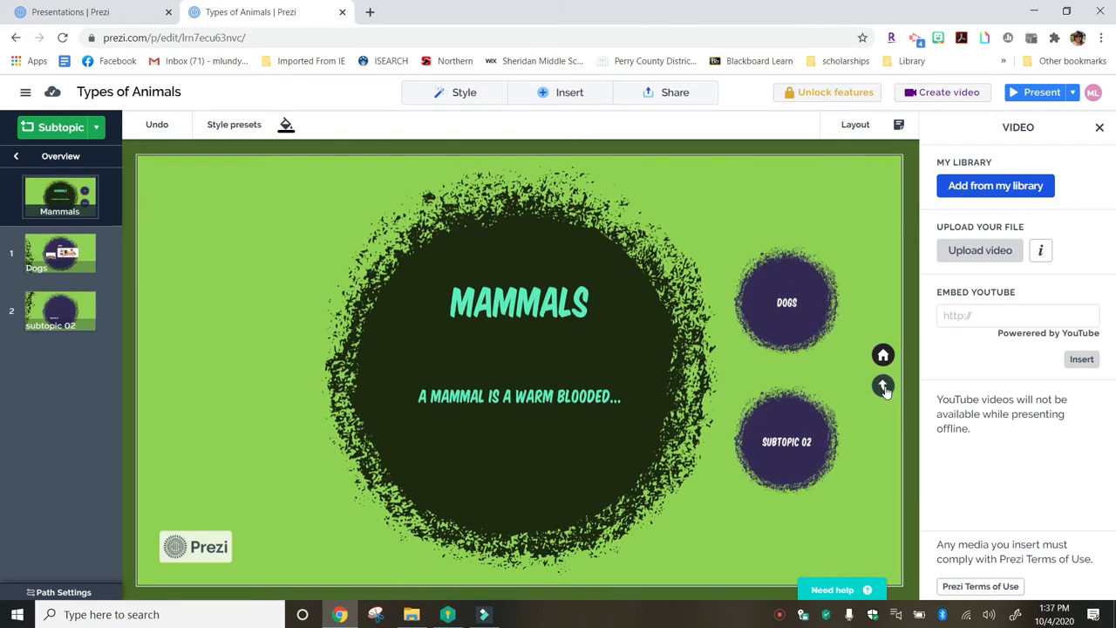
left_click(785, 441)
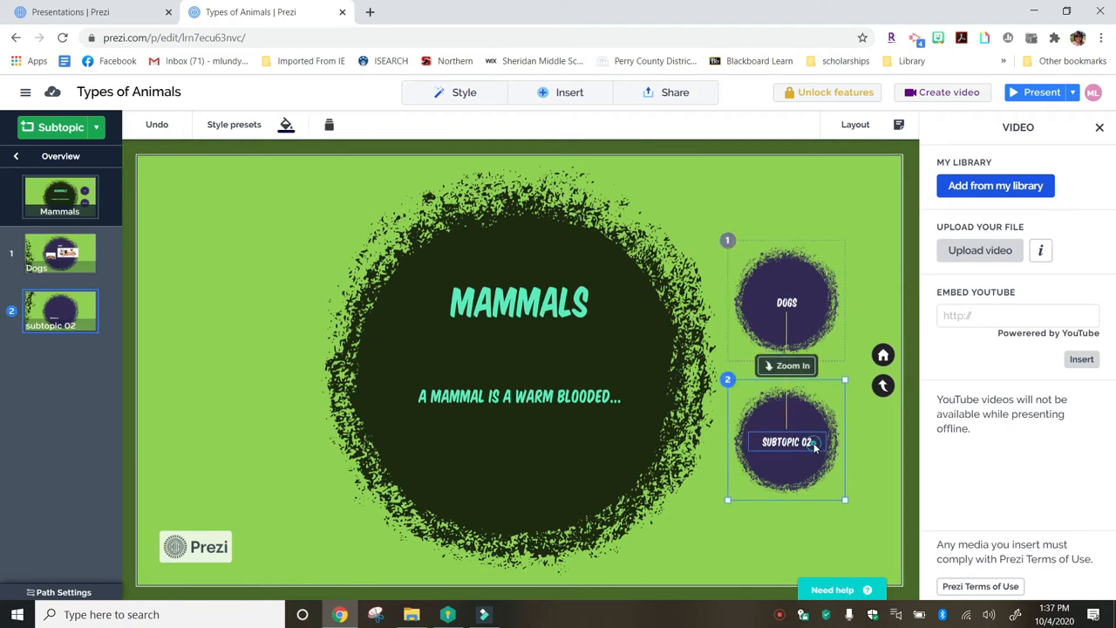
left_click(814, 444)
key("BackSpace")
key("BackSpace")
key("BackSpace")
key("BackSpace")
key("BackSpace")
key("BackSpace")
key("BackSpace")
key("BackSpace")
key("BackSpace")
key("BackSpace")
key("BackSpace")
type("GIRAFFE")
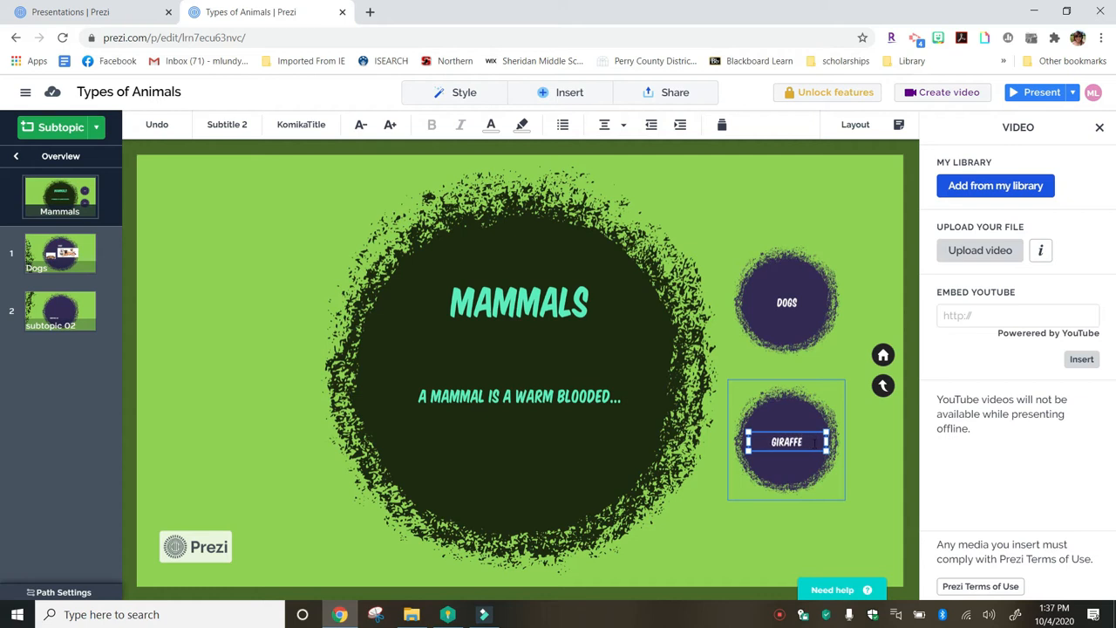
left_click(793, 482)
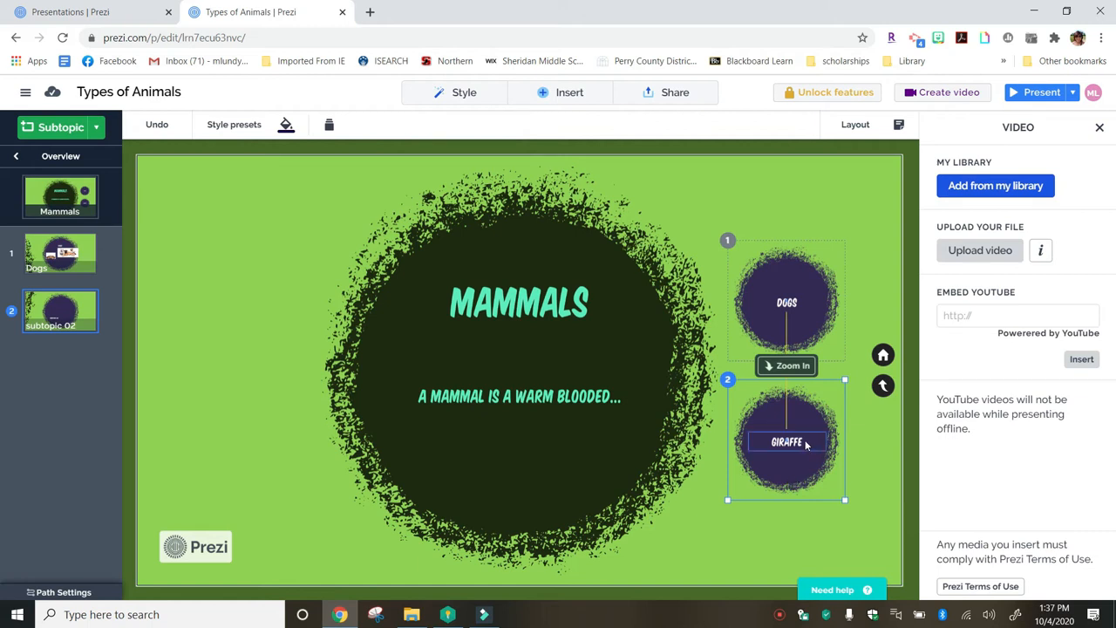
Step: Open the Giraffe subtopic and delete its placeholder city image
left_click(831, 459)
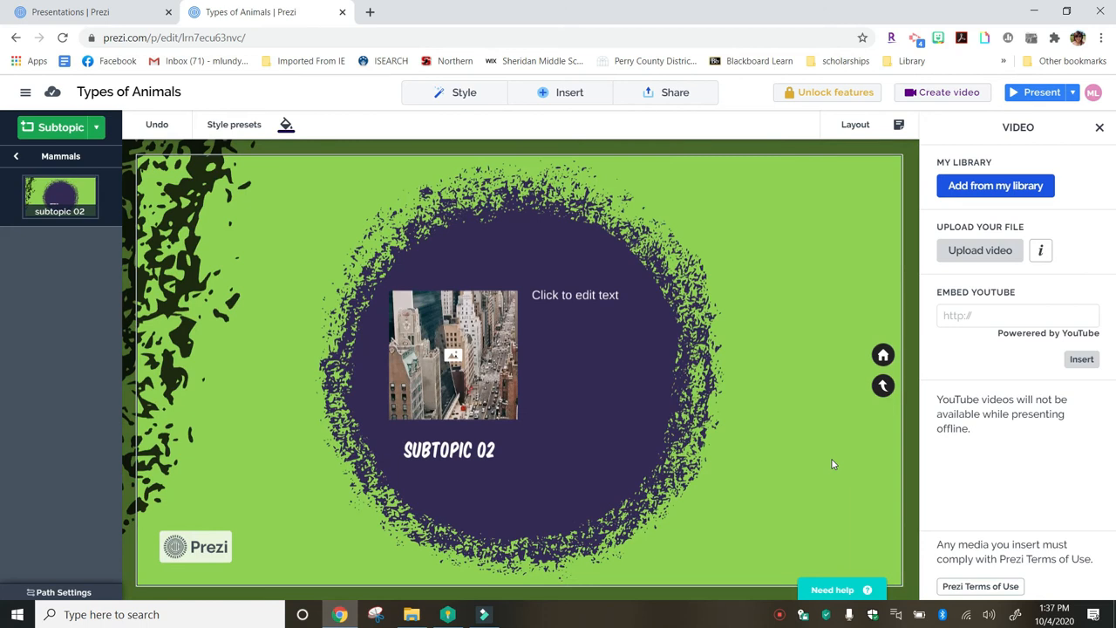
left_click(451, 363)
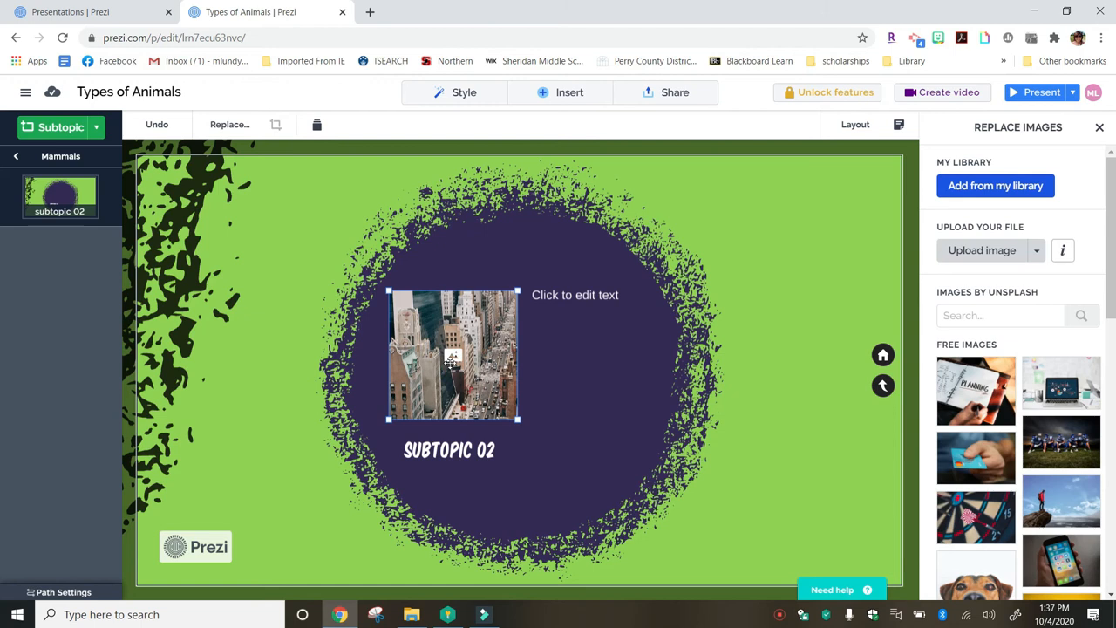
key("Delete")
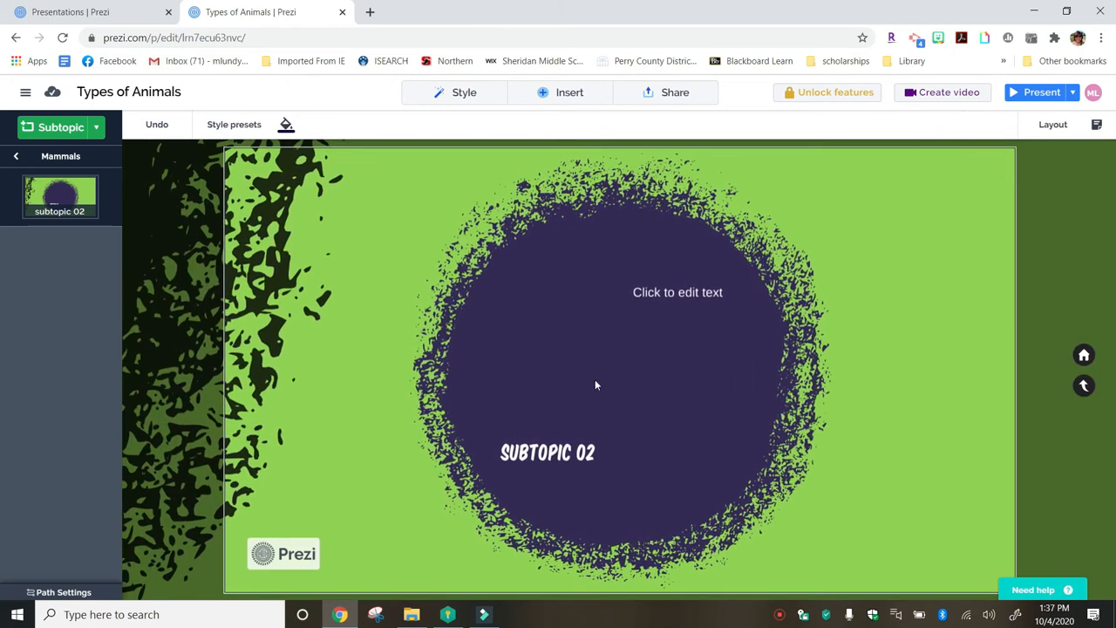
Step: Change the "Subtopic 02" heading inside the second subtopic to "Giraffes"
left_click(565, 454)
type("Giraffes")
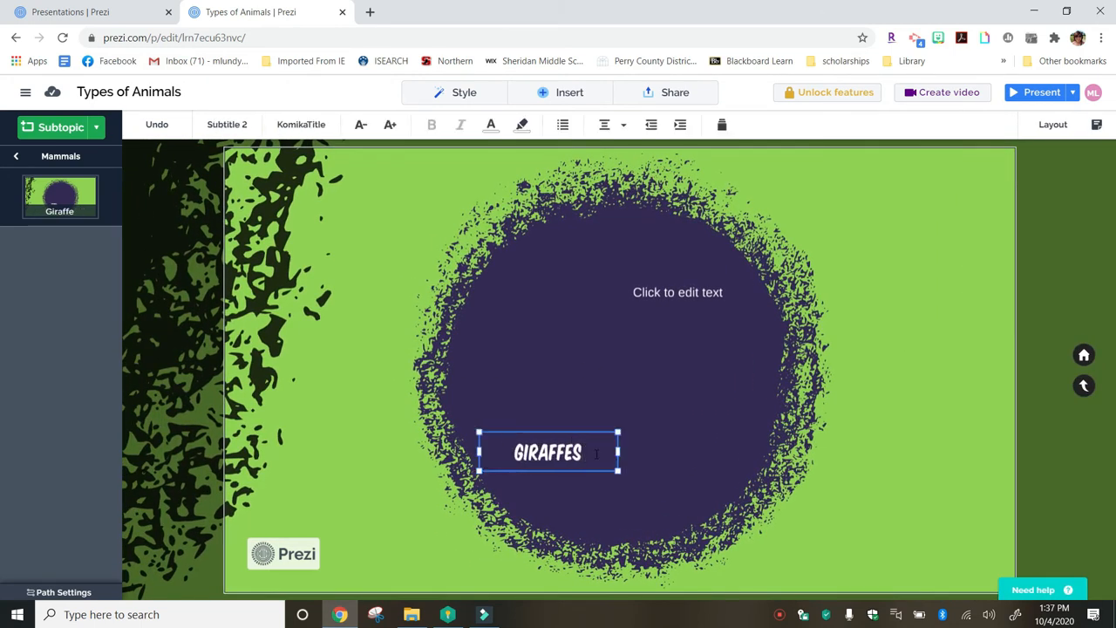
left_click(650, 415)
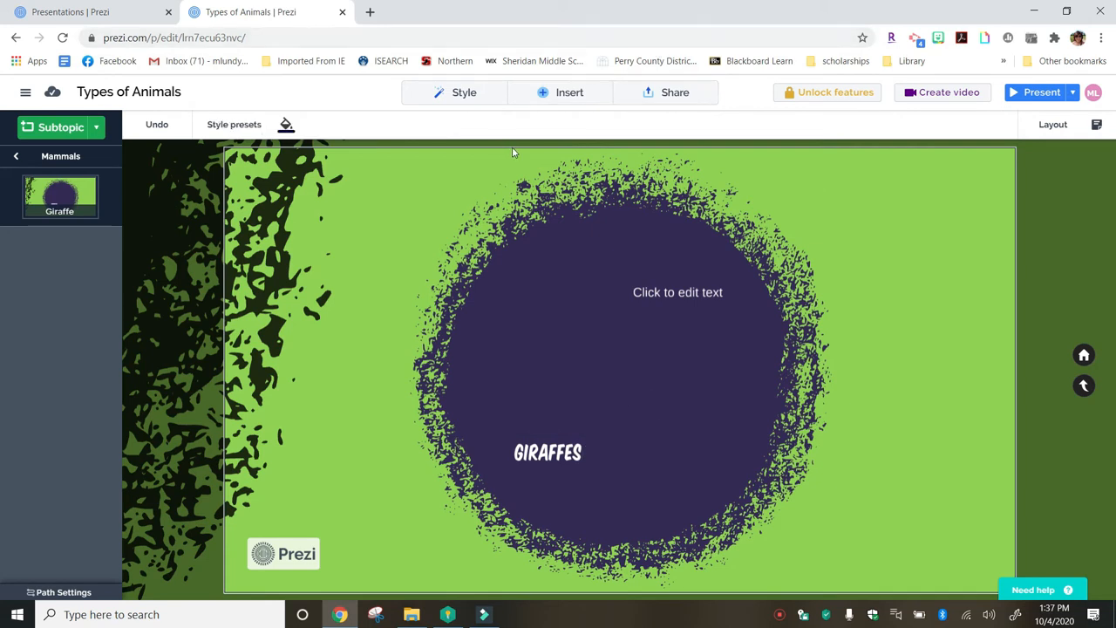
Step: Upload the picture giraffe.jpg from the computer's Desktop folder into the Giraffes subtopic
left_click(566, 94)
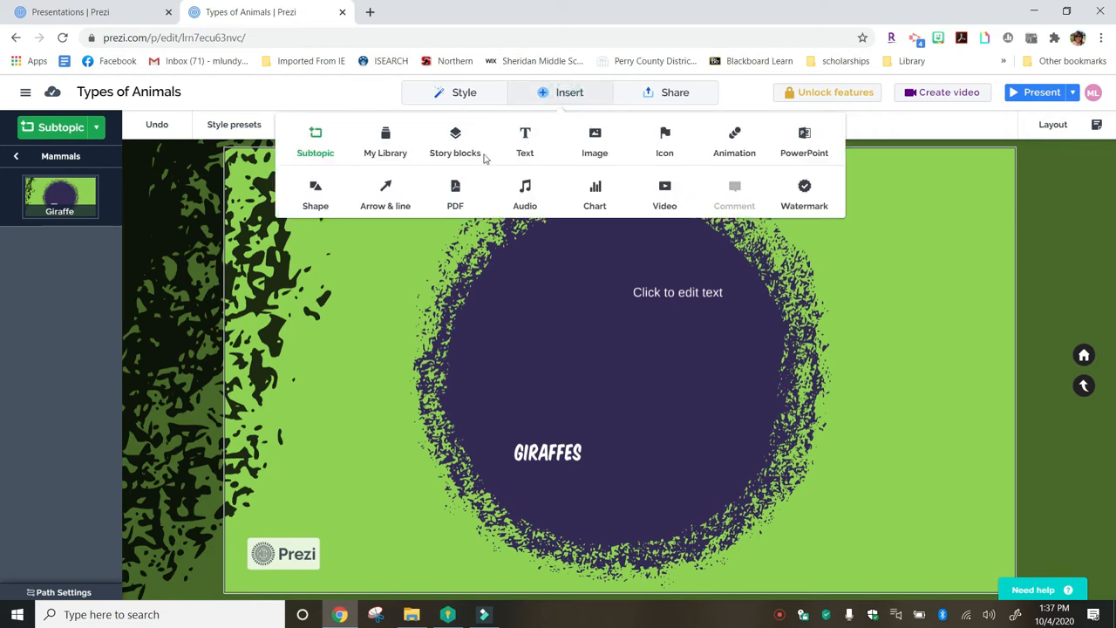
left_click(593, 144)
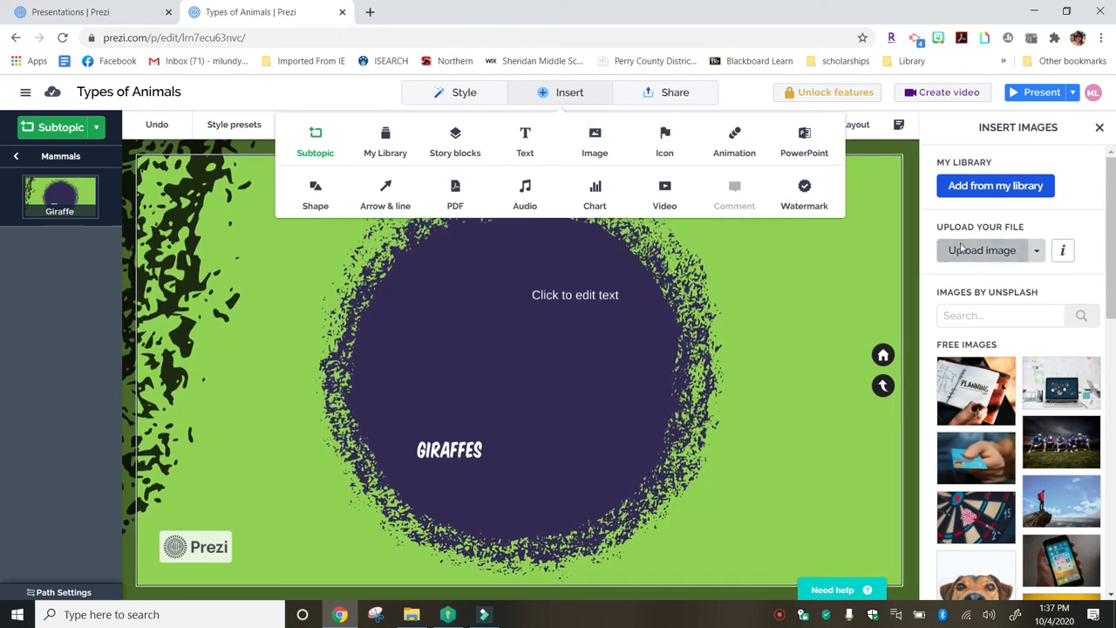
left_click(1038, 253)
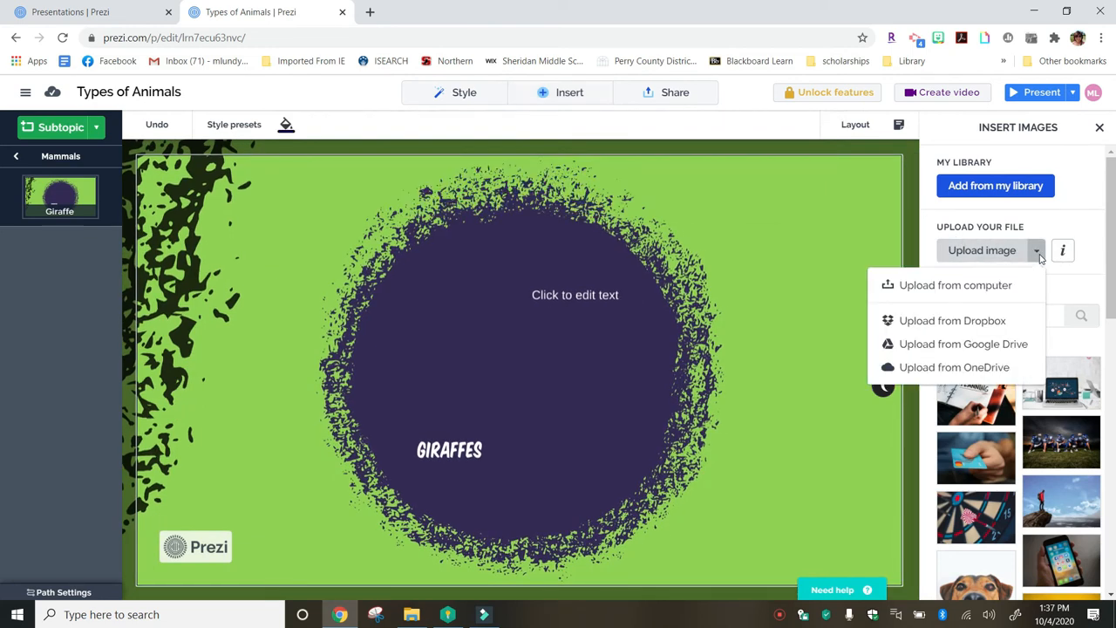
left_click(949, 293)
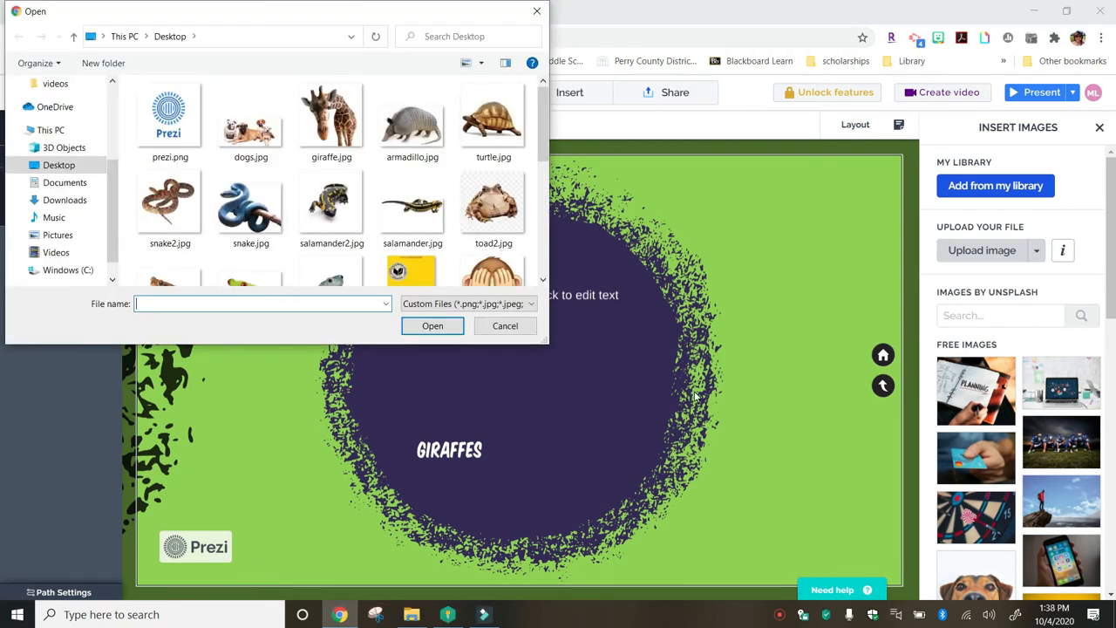
double_click(331, 122)
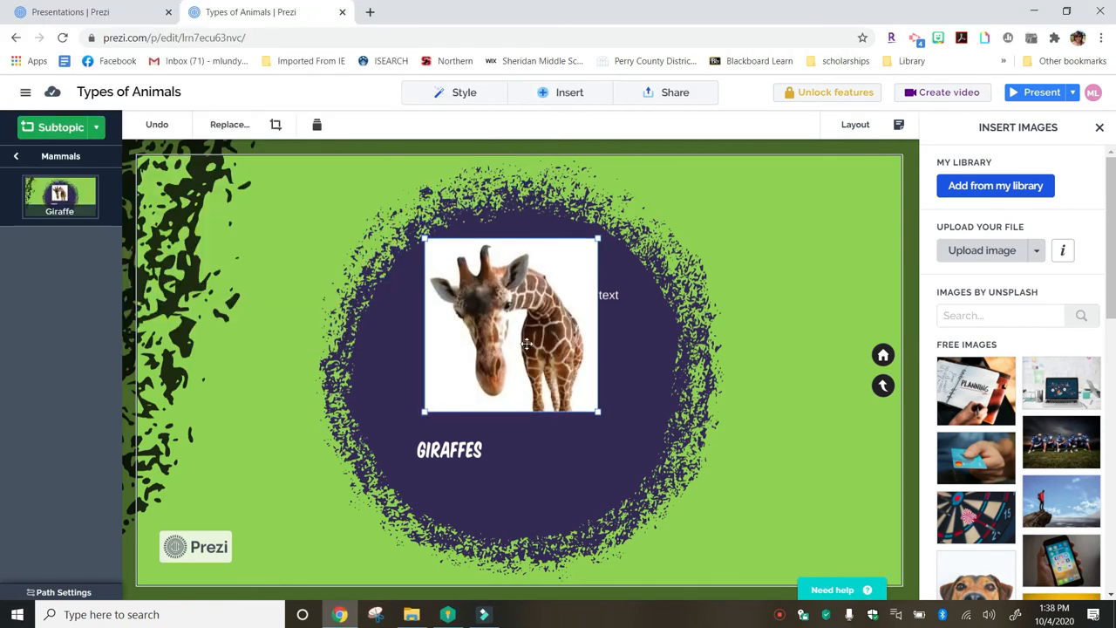
Step: Delete the leftover body text placeholder behind the giraffe picture and go back up to the presentation overview
left_click(612, 300)
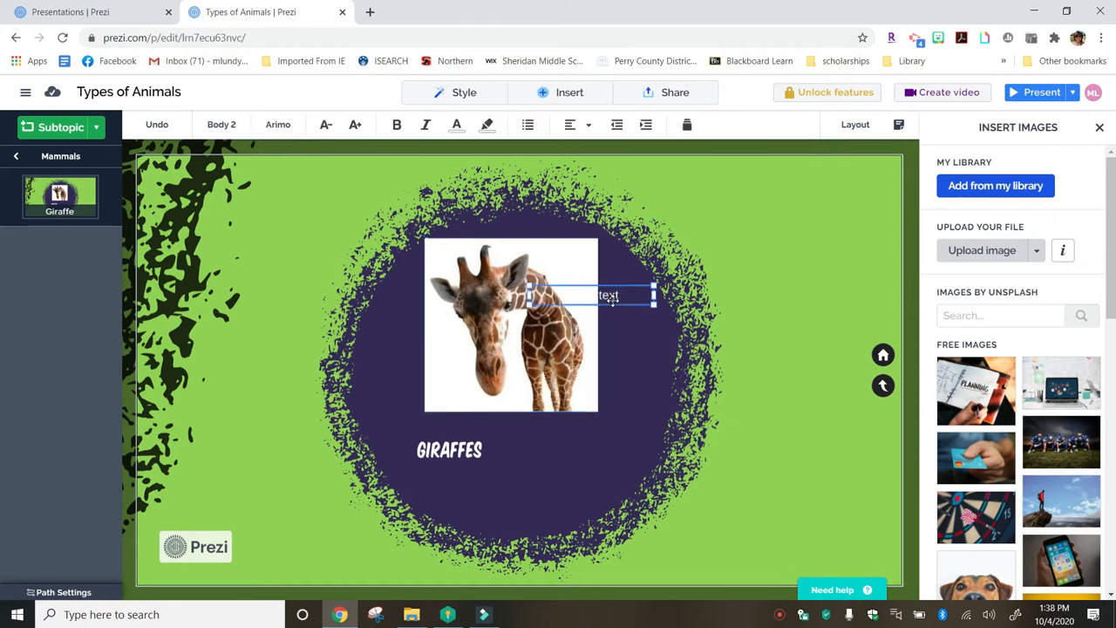
key("Delete")
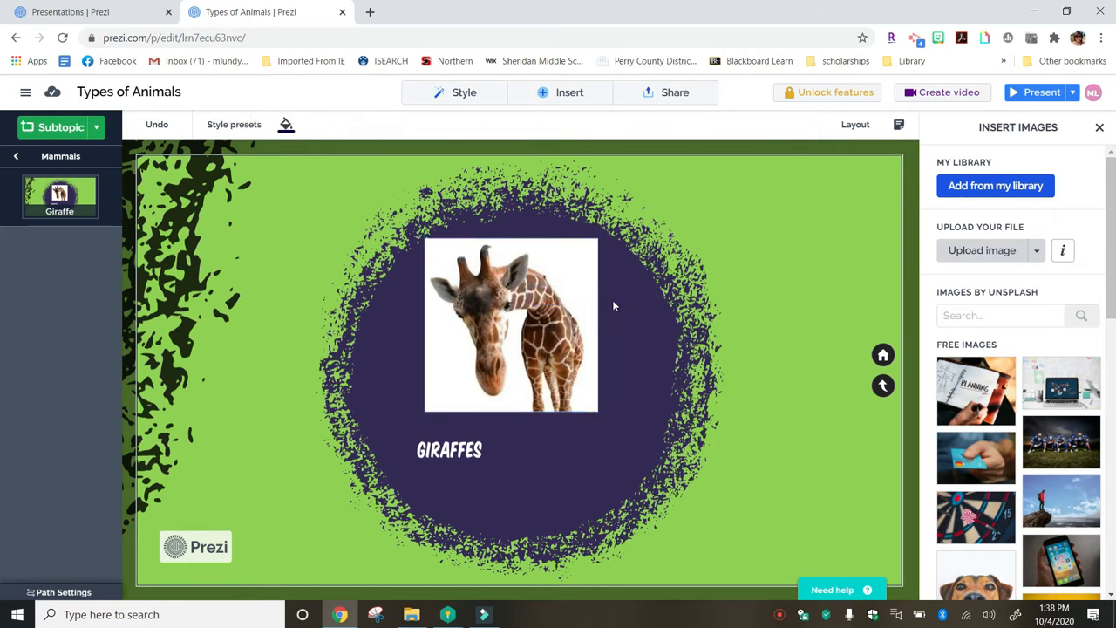
left_click(539, 495)
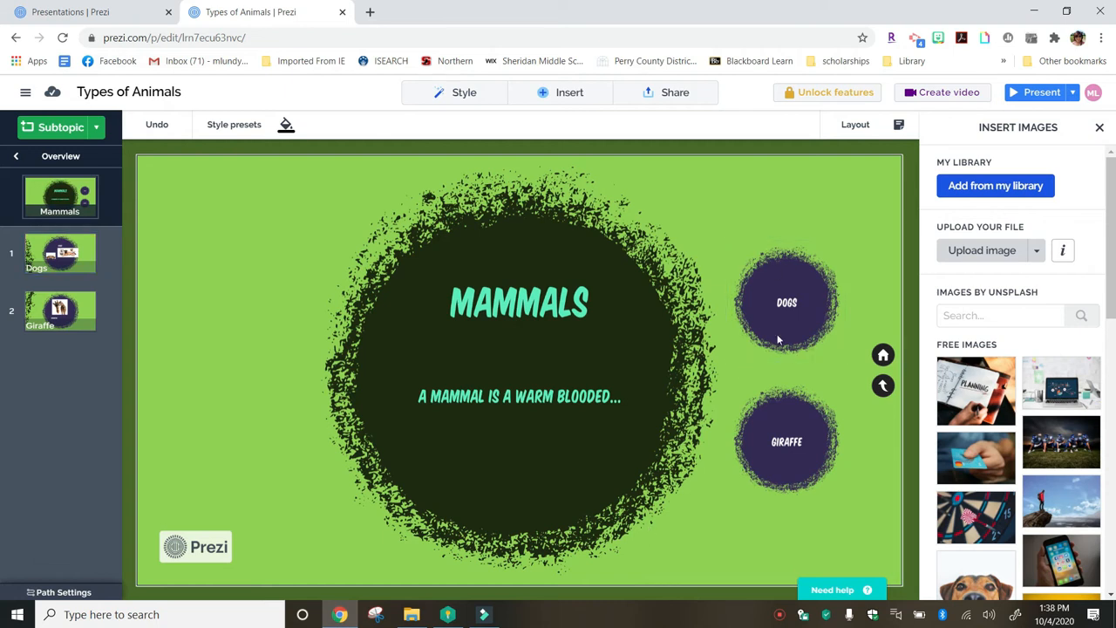
left_click(884, 386)
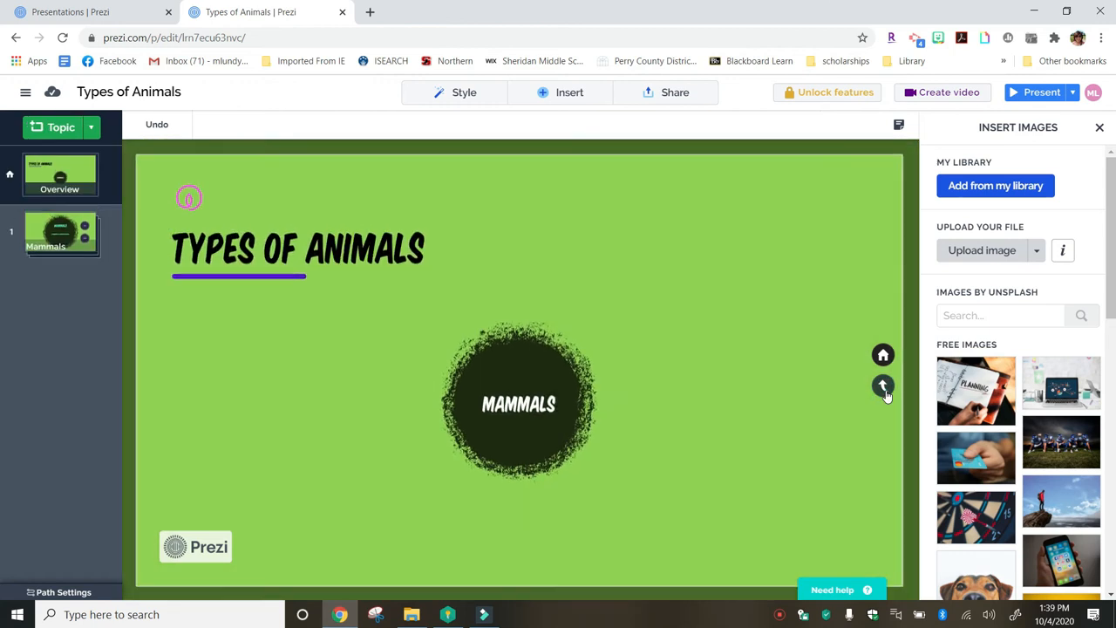
Step: Change the fill color of the Mammals topic circle to the dark purple scheme color
left_click(489, 360)
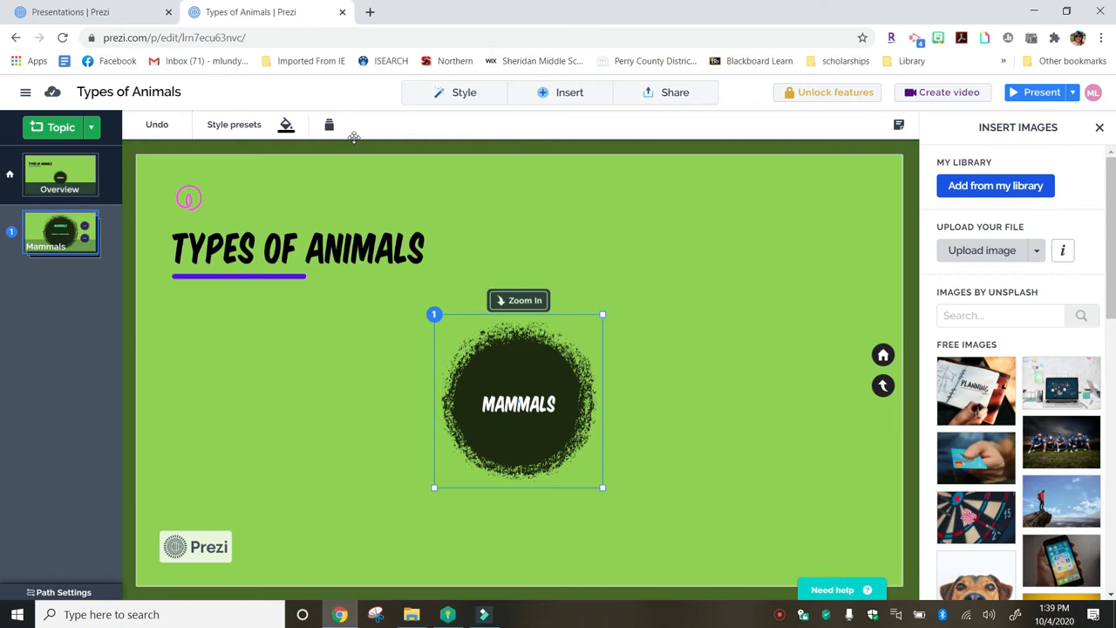
left_click(287, 125)
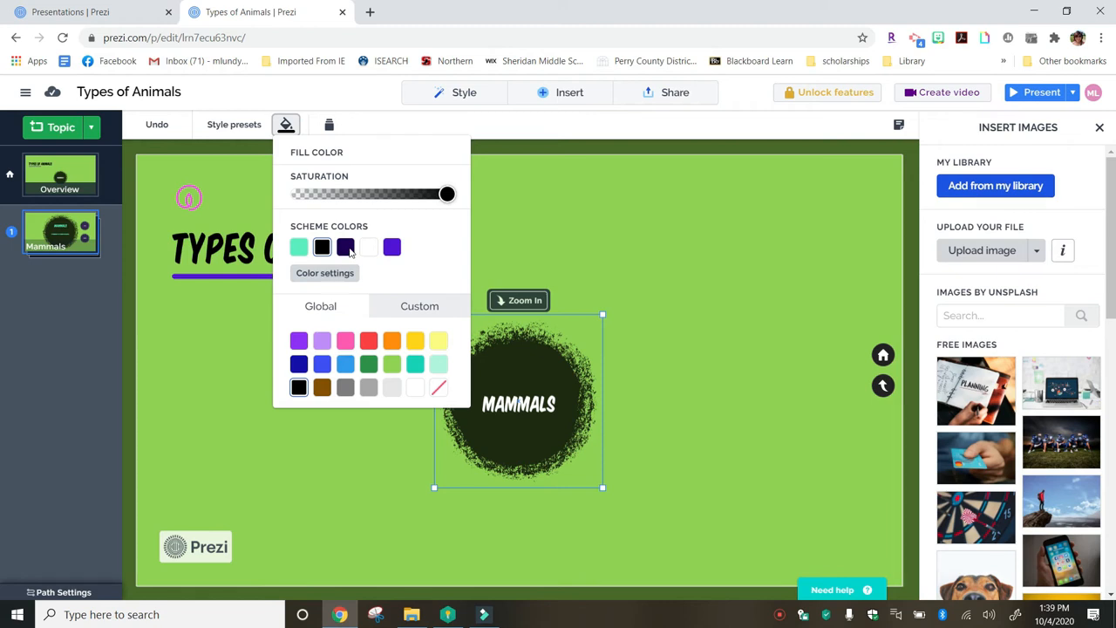
left_click(349, 250)
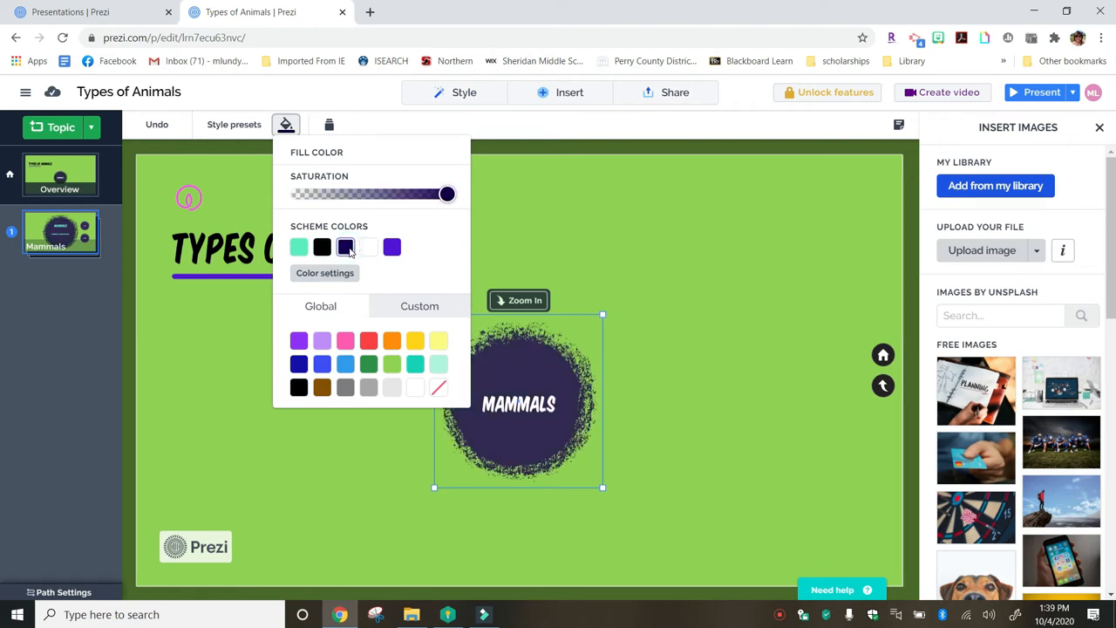
left_click(316, 477)
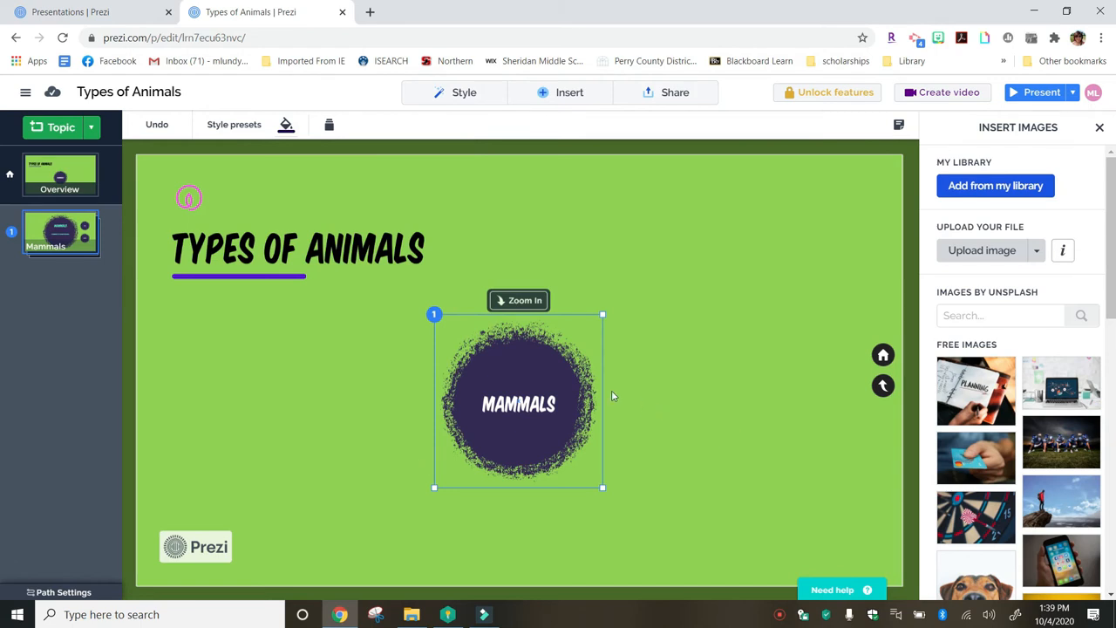
left_click(599, 356)
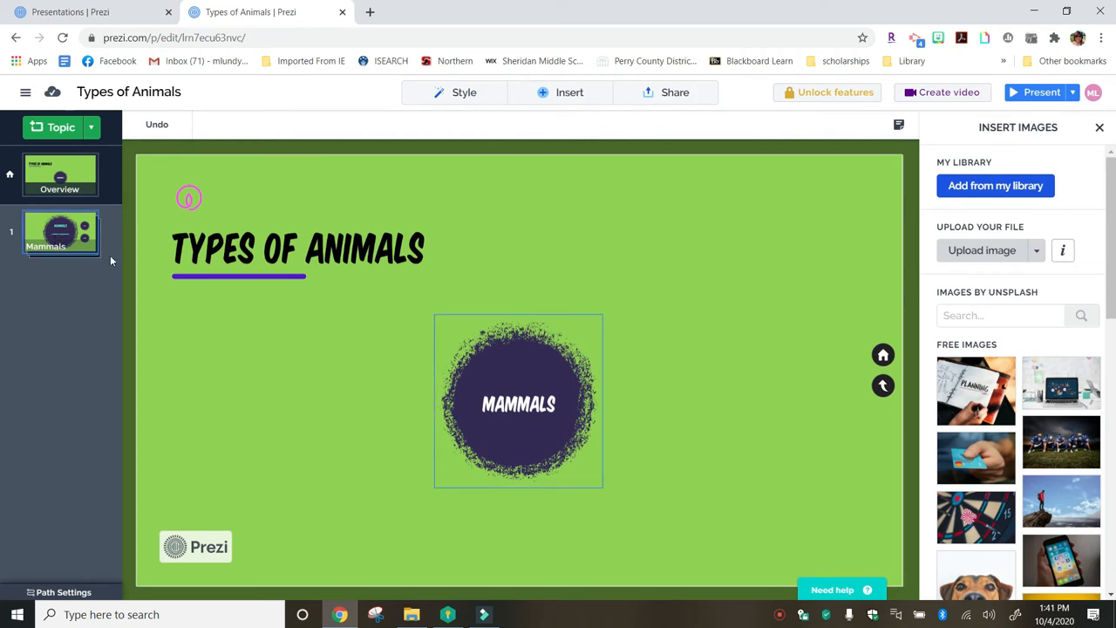
Step: Reorder the subtopics inside the Mammals topic so Giraffe comes before Dogs, and return to the overview
left_click(484, 377)
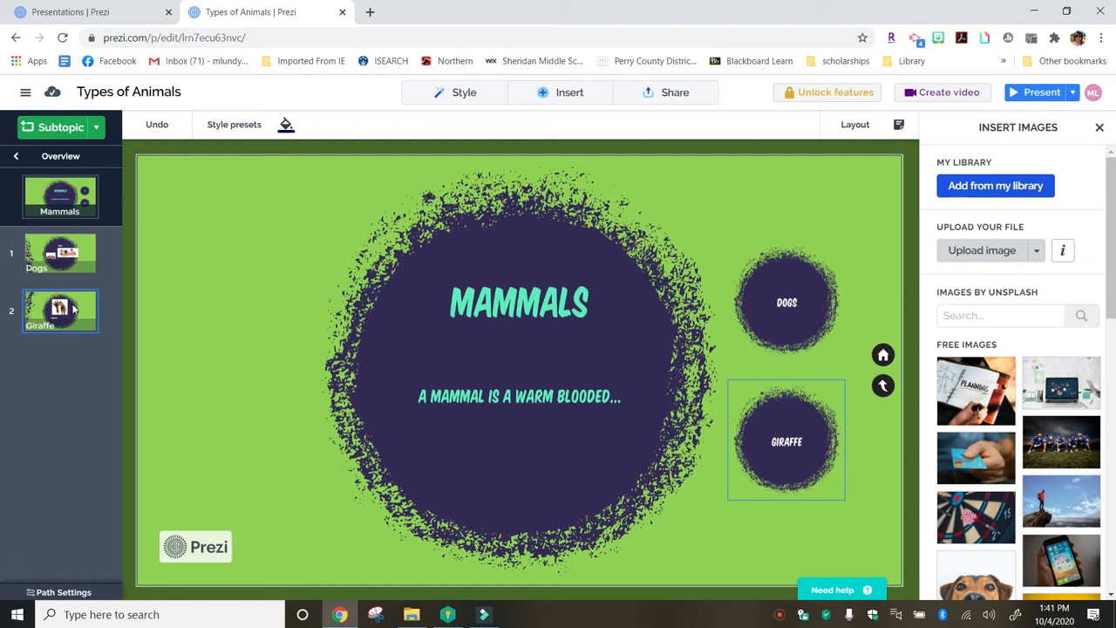
left_click_drag(74, 308, 77, 238)
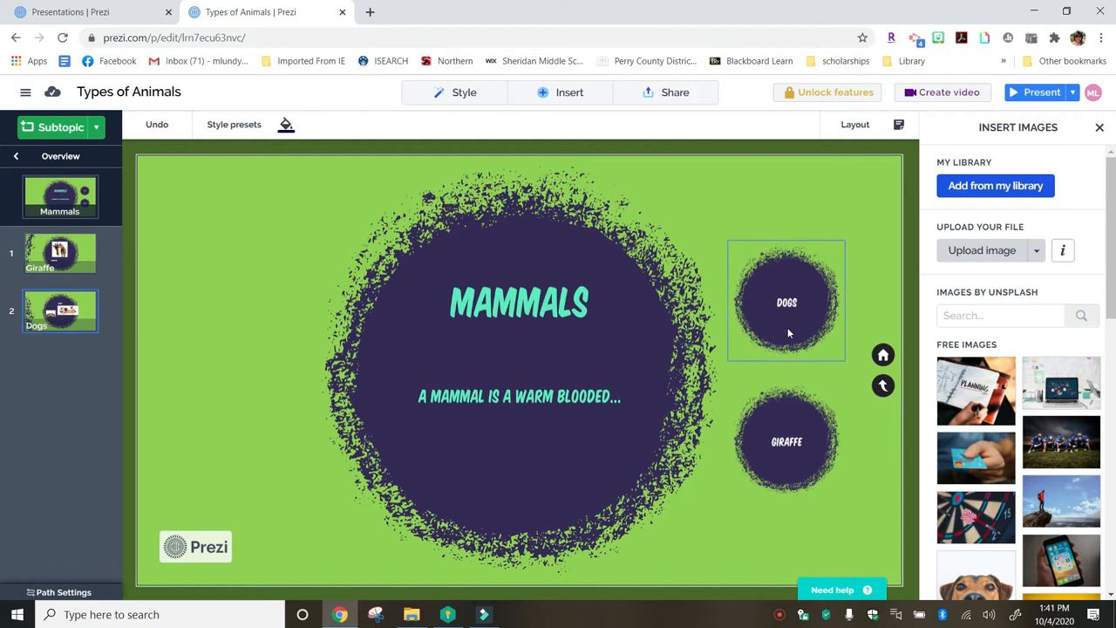
left_click(820, 303)
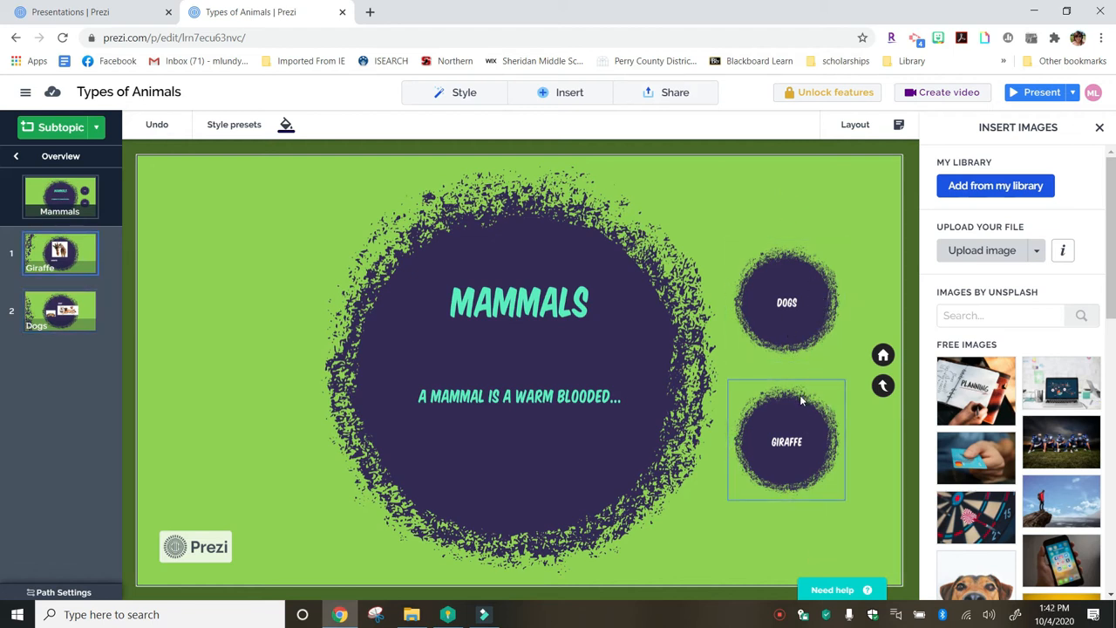
left_click(884, 385)
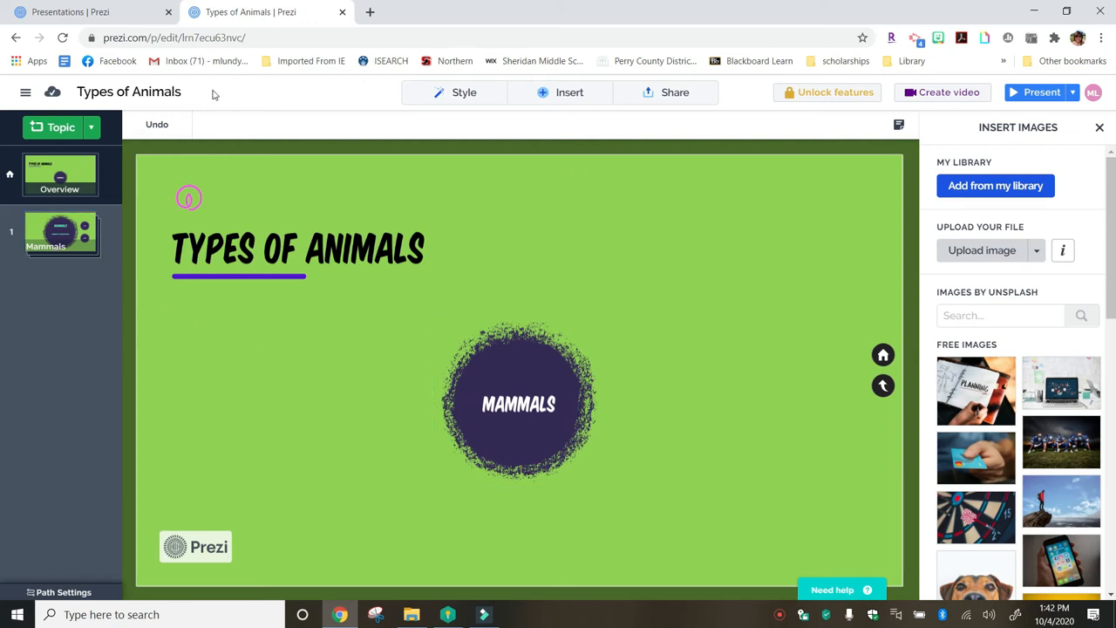
Step: Add a new Planet topic to the overview and place it in the upper-right corner of the canvas
left_click(89, 129)
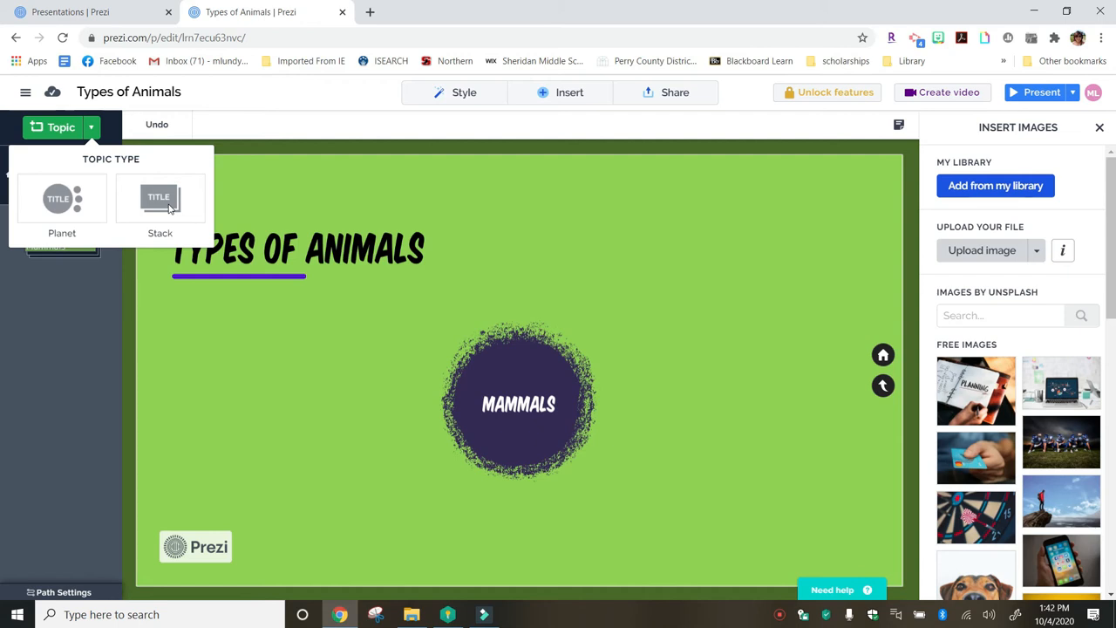
left_click(64, 197)
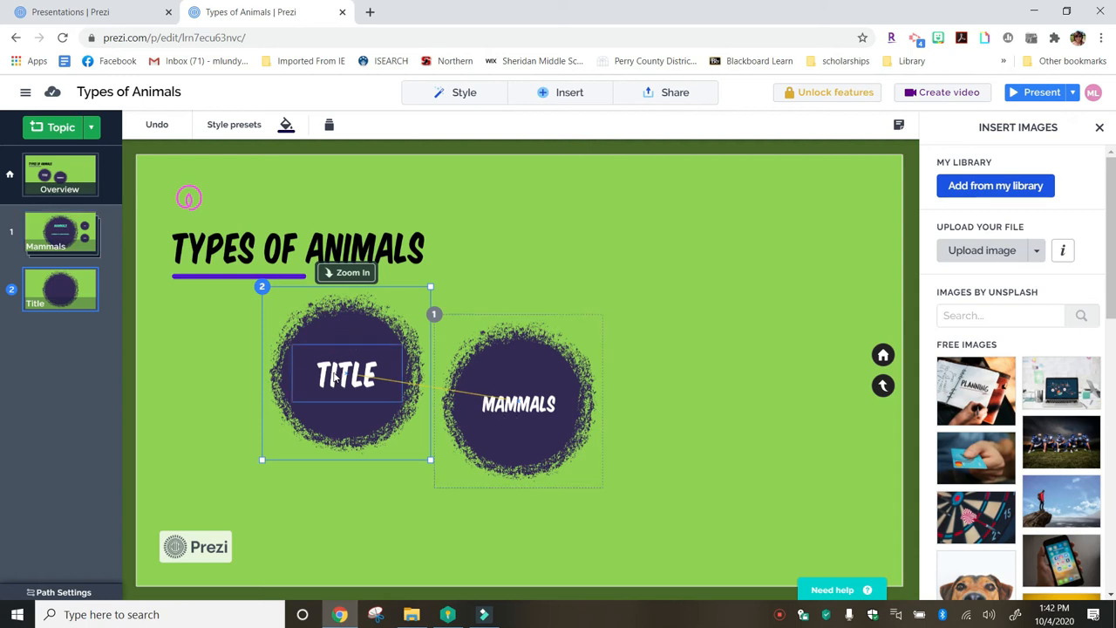
left_click_drag(385, 305, 347, 343)
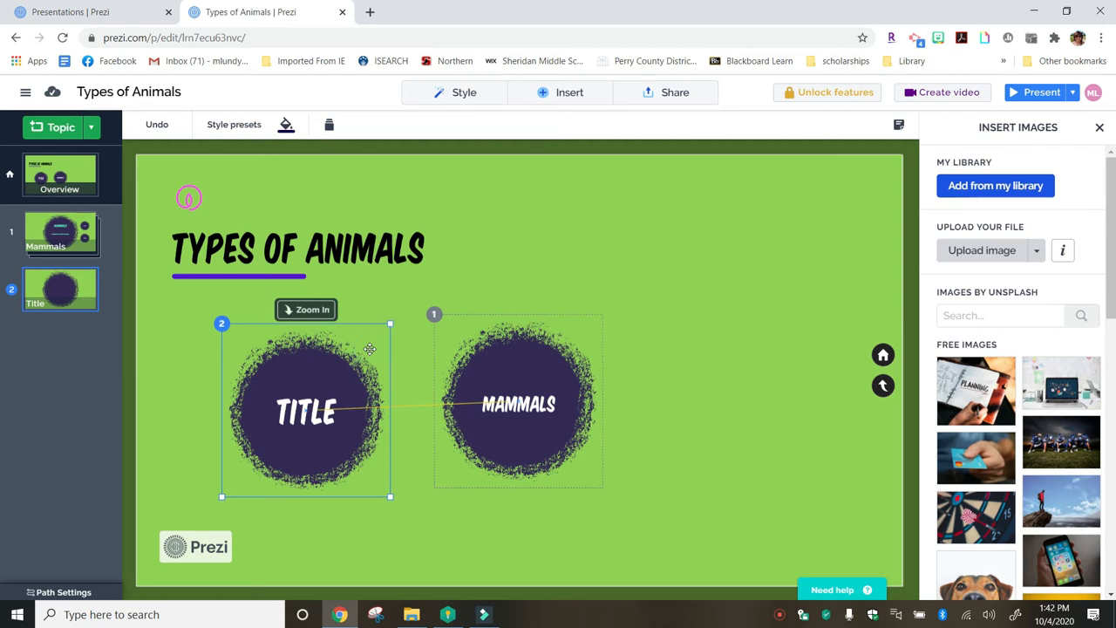
left_click_drag(370, 349, 811, 185)
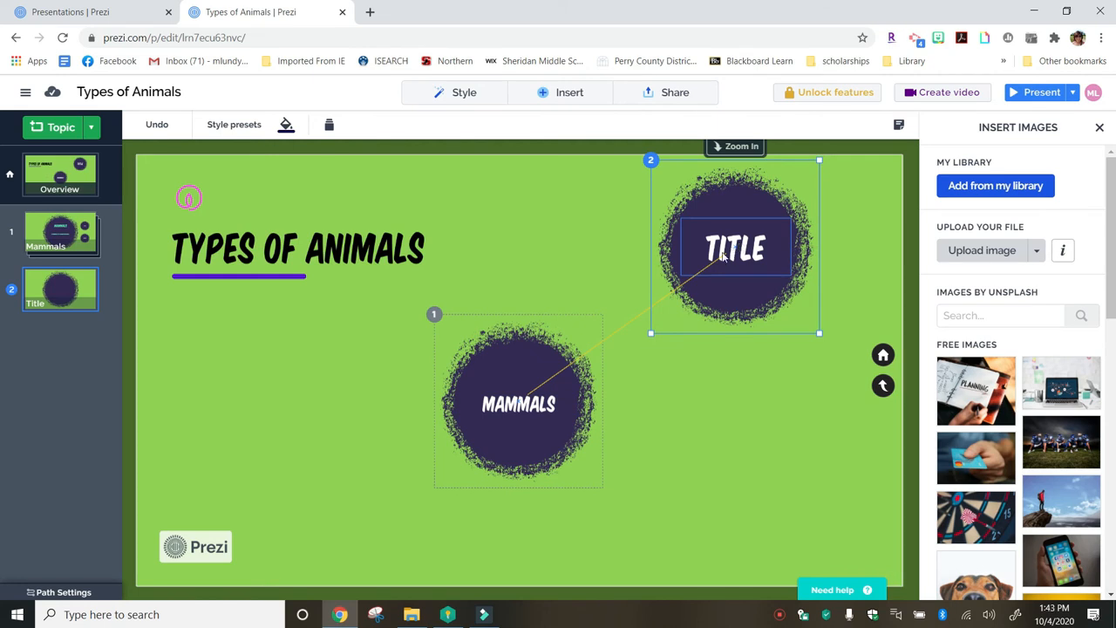
Step: Rename the new topic circle from "Title" to "Reptiles" and center the label in the circle
left_click(771, 261)
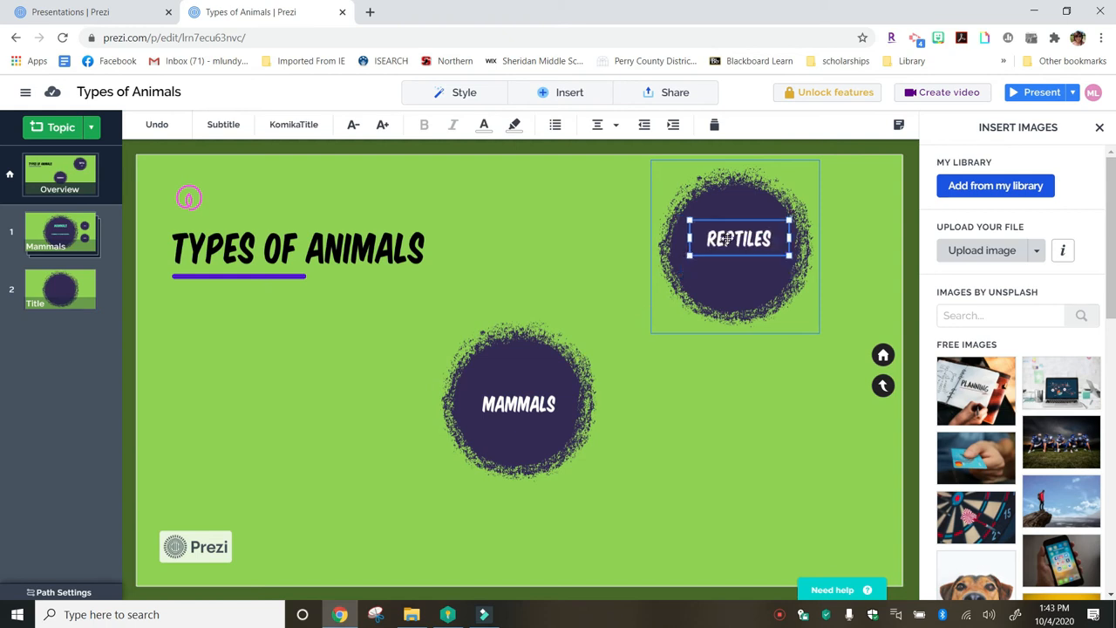
left_click_drag(735, 223, 731, 230)
left_click(724, 358)
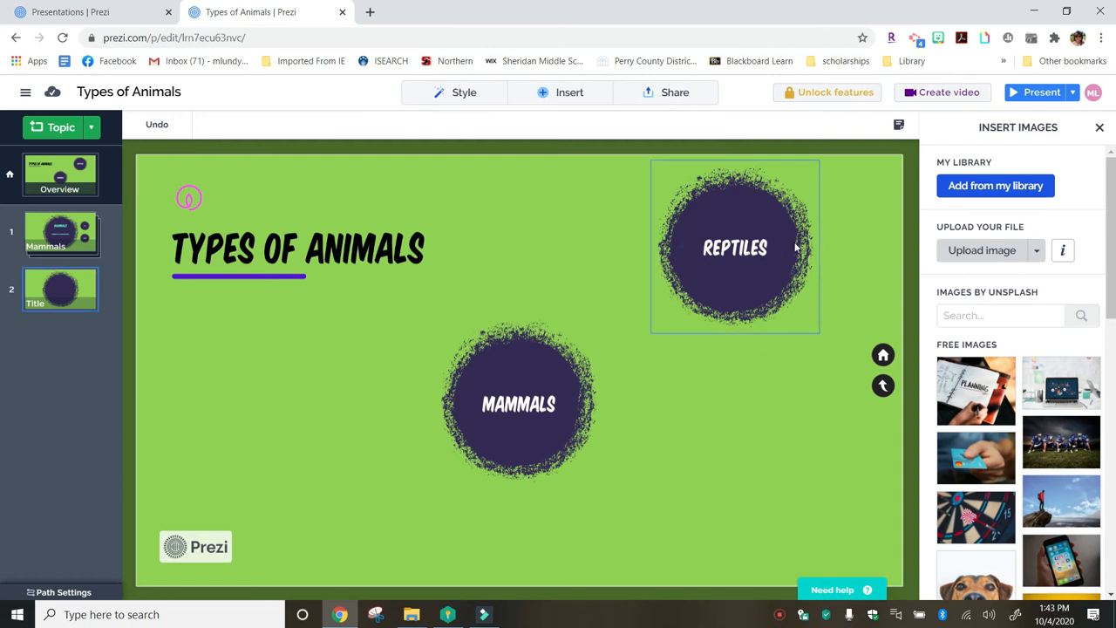
Step: Open the Reptiles topic, delete its body text placeholder and insert a new text box with white text
left_click(736, 210)
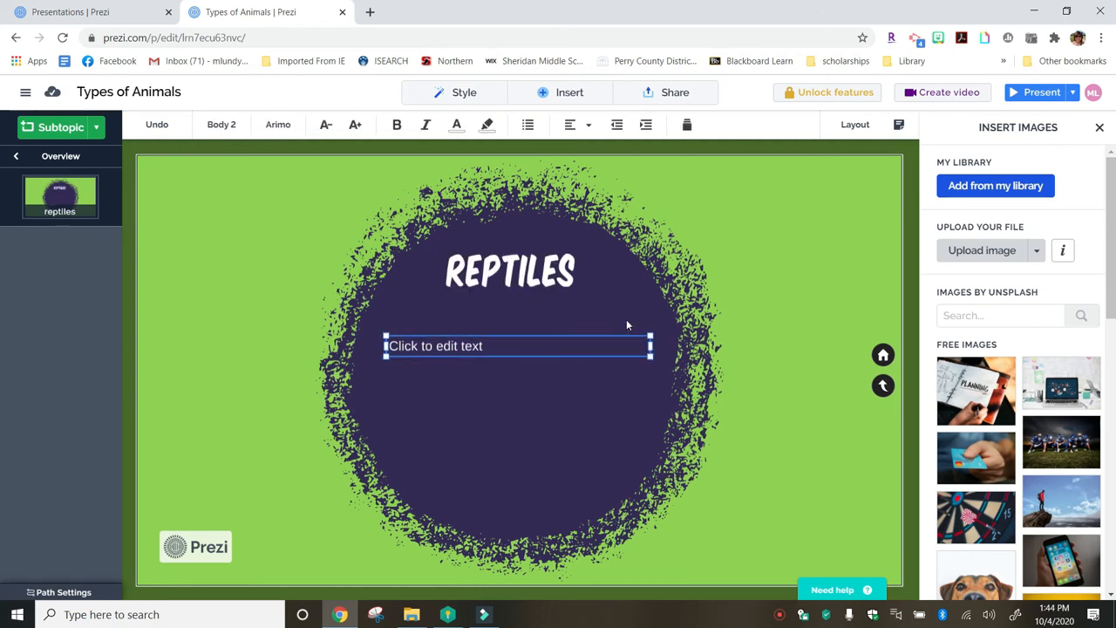
key("Escape")
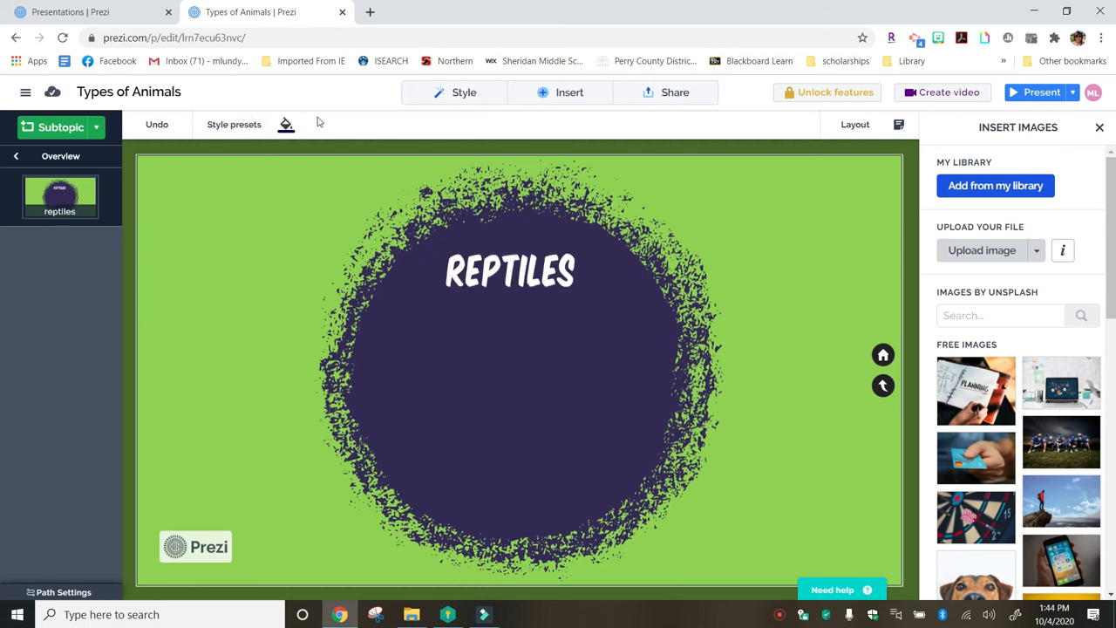
left_click(547, 93)
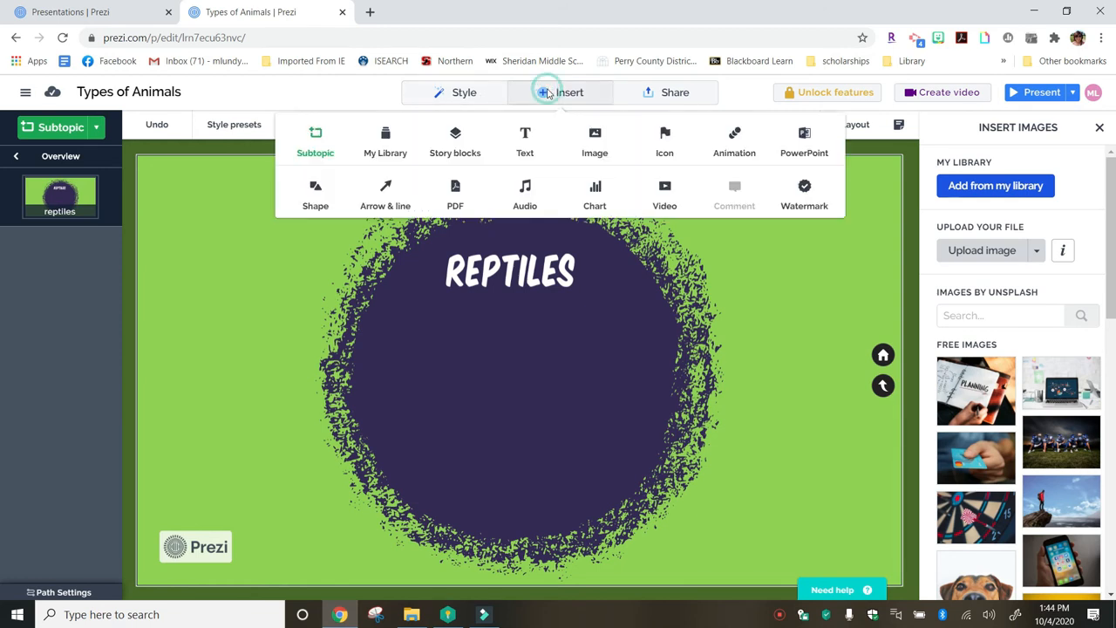
left_click(524, 154)
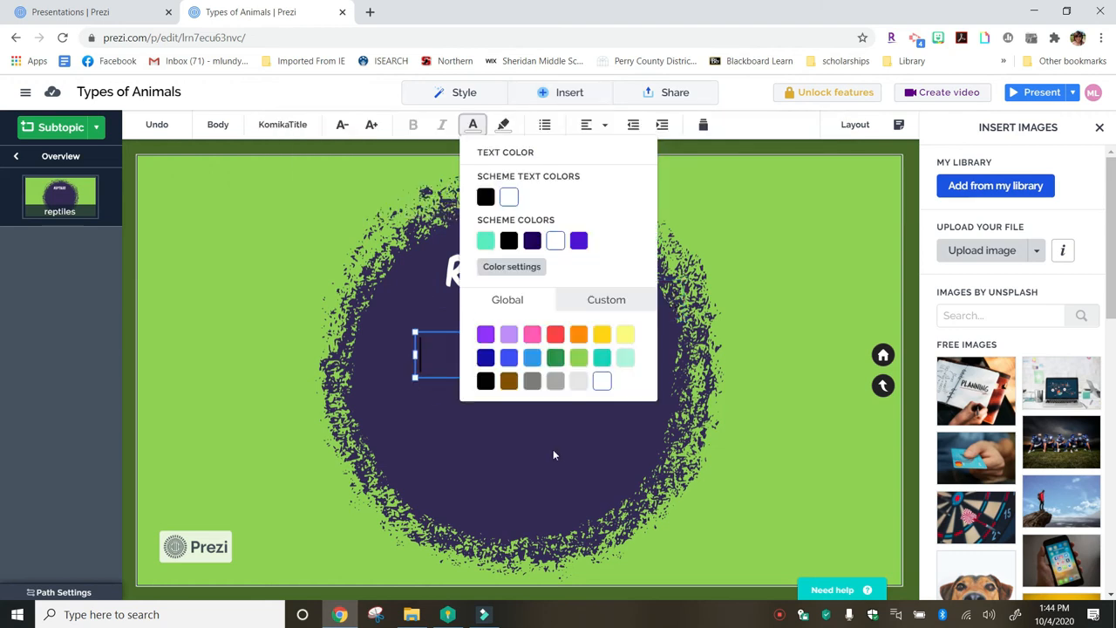
left_click(567, 449)
Step: Enter "A reptile is a cold blooded animal." in the text box, then widen it to two lines and move it slightly lower
type("A REP")
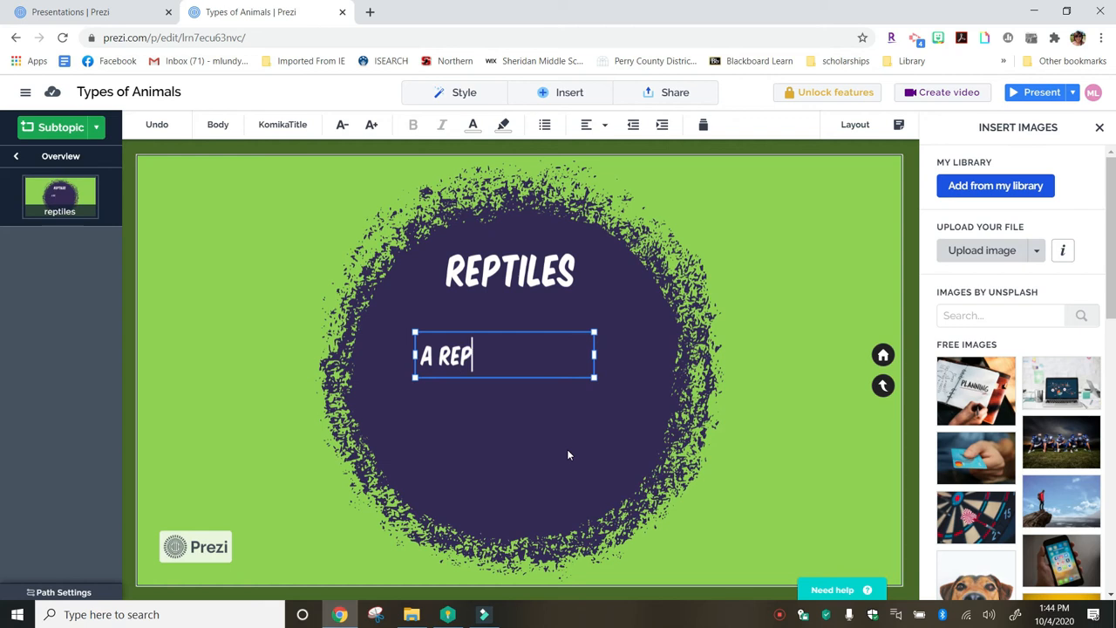
type("TILE IS A ")
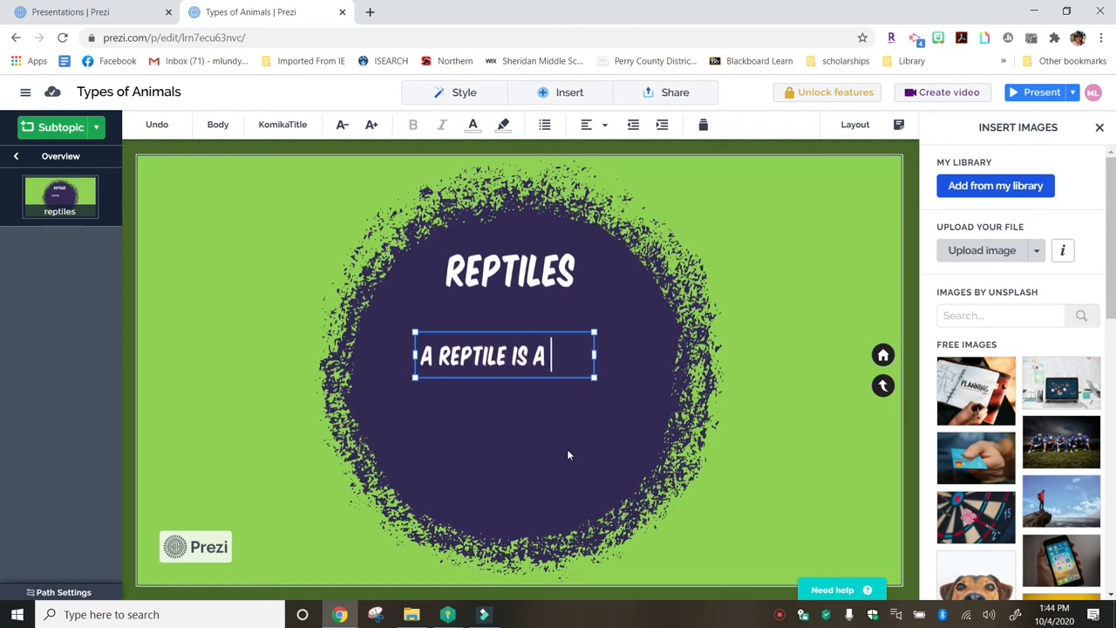
type("COLD BO")
key("BackSpace")
type("LOODED AM")
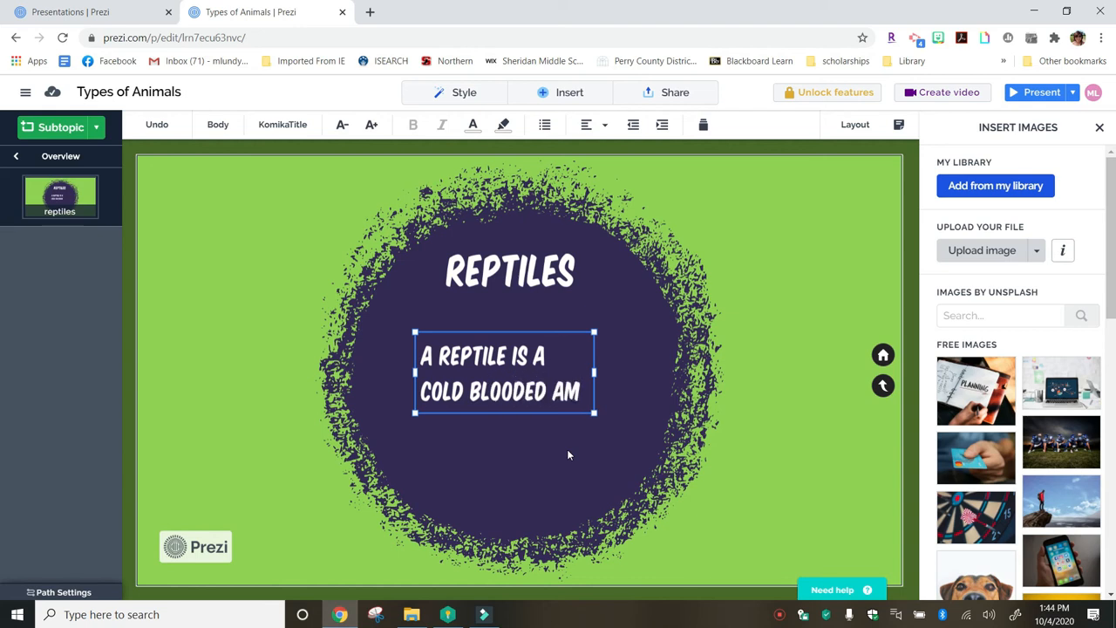
key("BackSpace")
type("NIM")
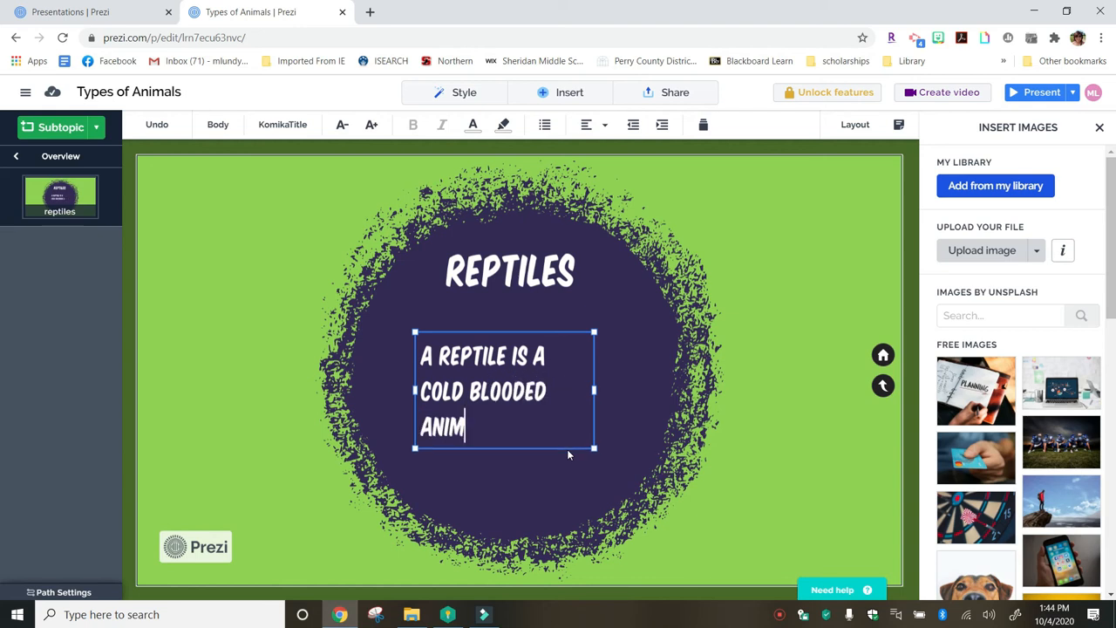
type("ALS")
key("BackSpace")
type(",")
key("BackSpace")
type(".")
mouse_move(594, 389)
left_mouse_down()
mouse_move(646, 390)
mouse_move(612, 384)
left_mouse_up()
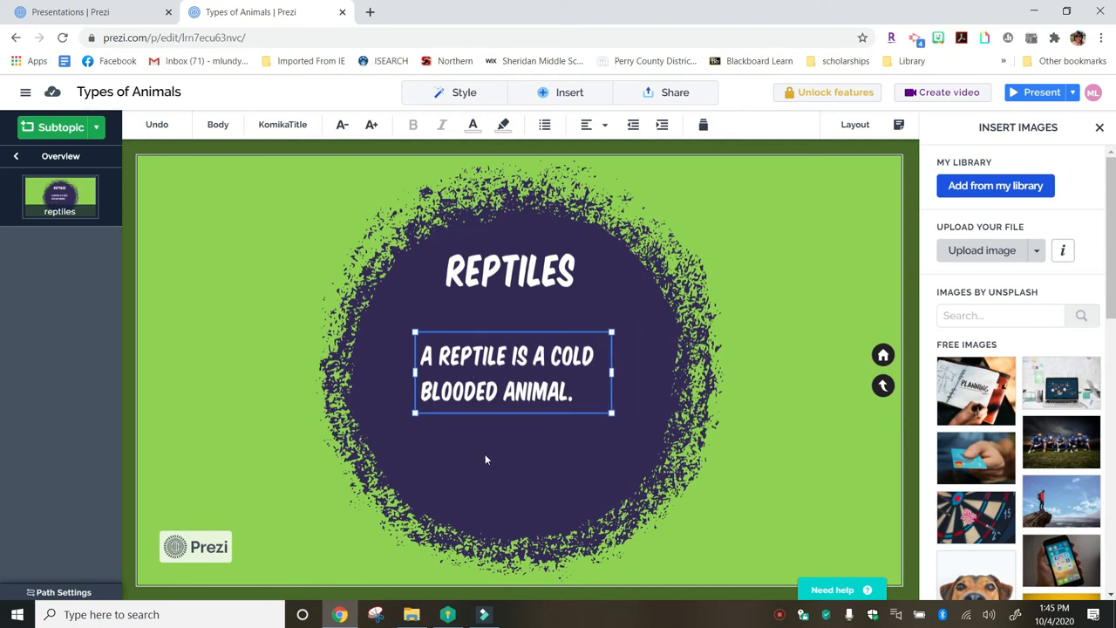
left_click_drag(515, 340, 519, 358)
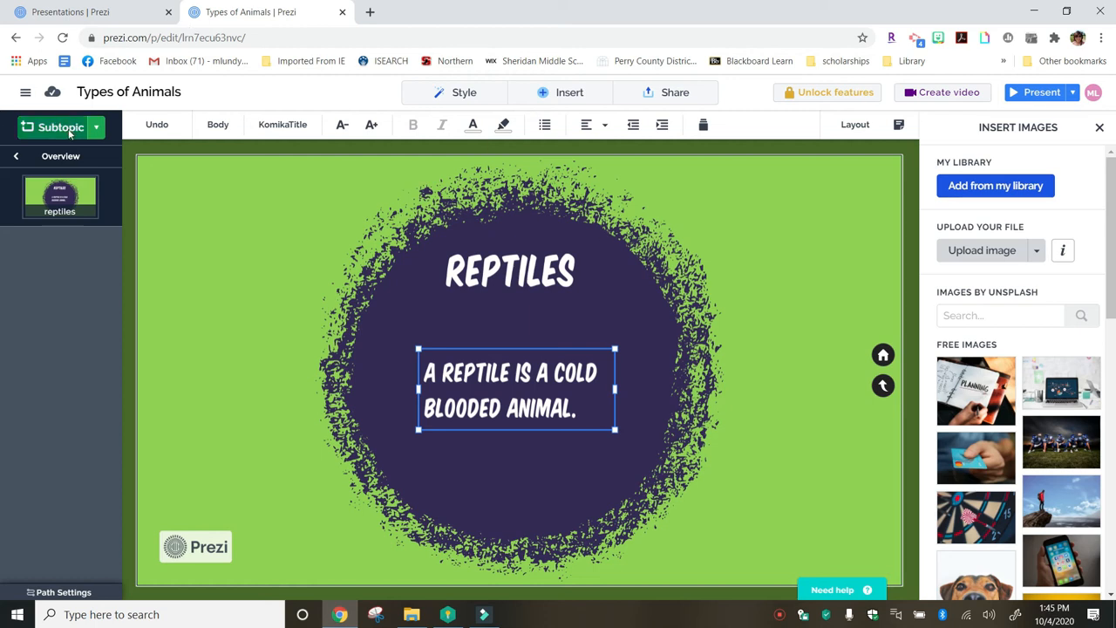
Step: Add a Planet subtopic to the Reptiles topic and replace its "Title" label with "Snakes"
left_click(97, 128)
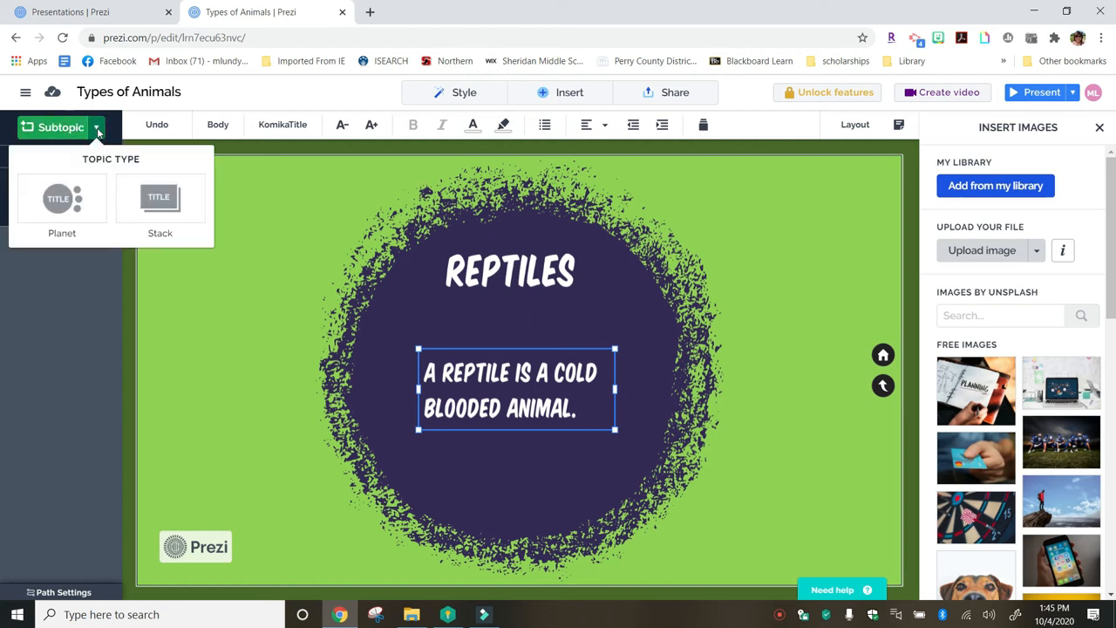
left_click(69, 203)
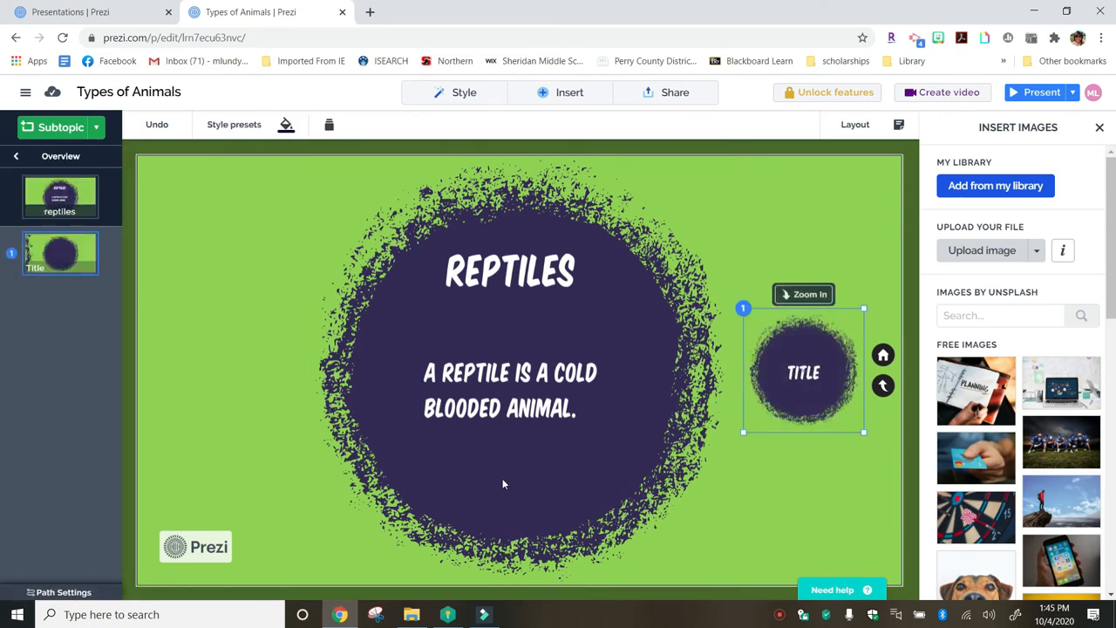
left_click(828, 373)
left_click(826, 372)
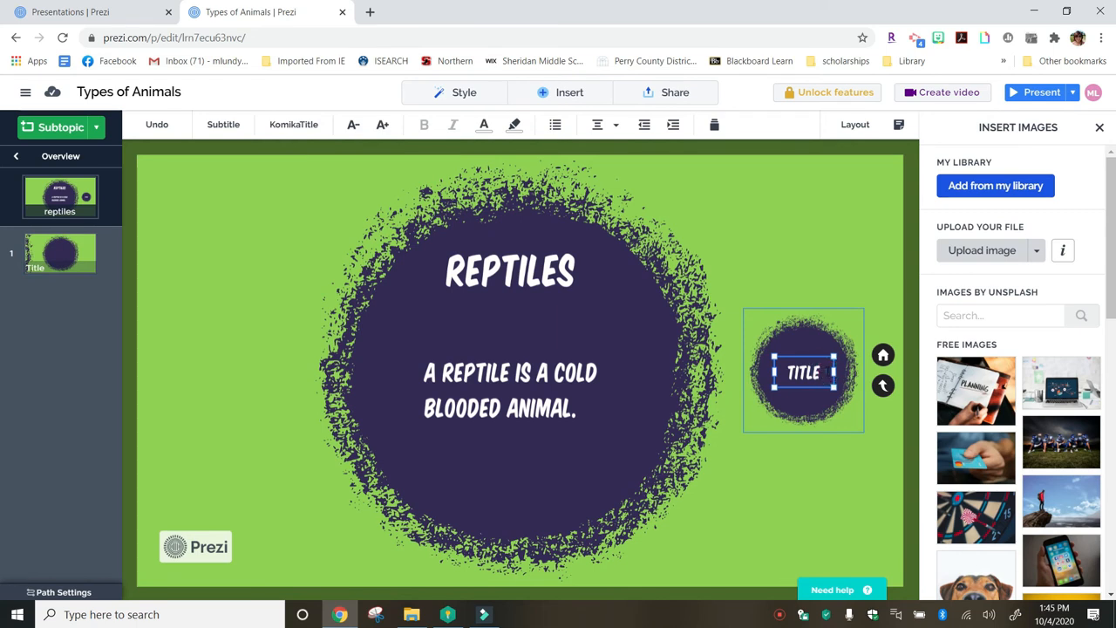
key("BackSpace")
key("BackSpace")
key("BackSpace")
key("BackSpace")
key("BackSpace")
type("SNAKES")
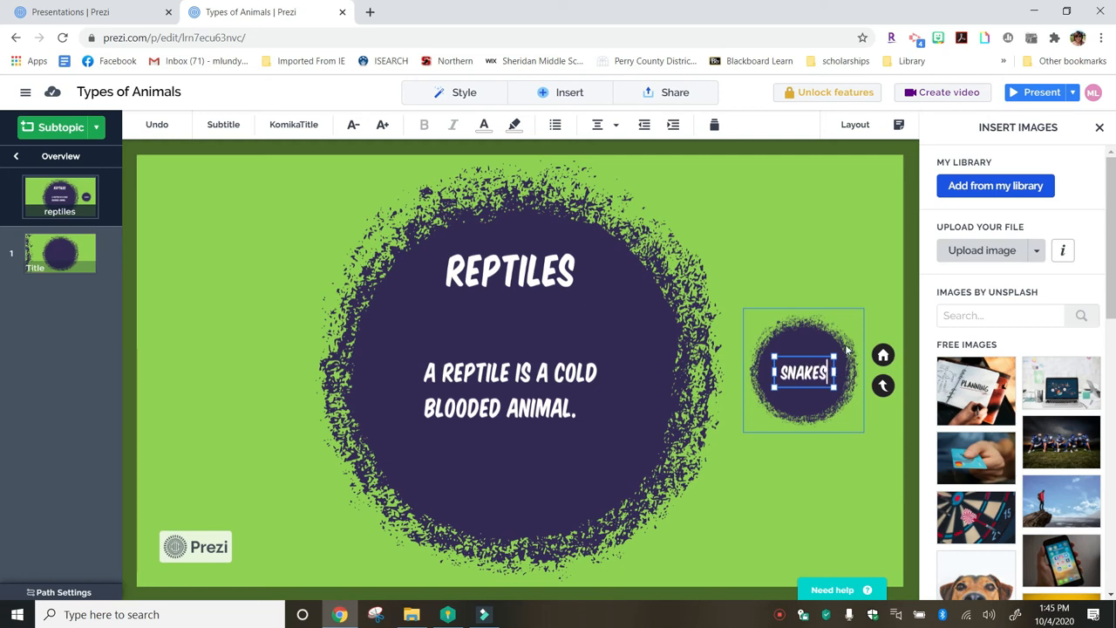
Step: Open the Snakes subtopic and delete its title and body text placeholders
left_click(843, 342)
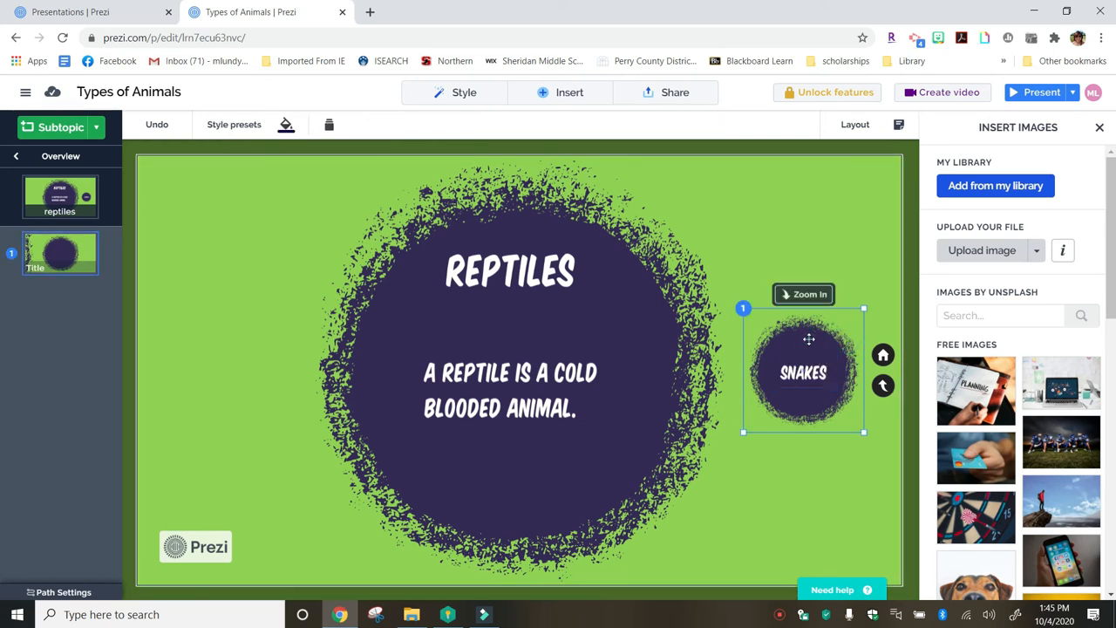
left_click(810, 339)
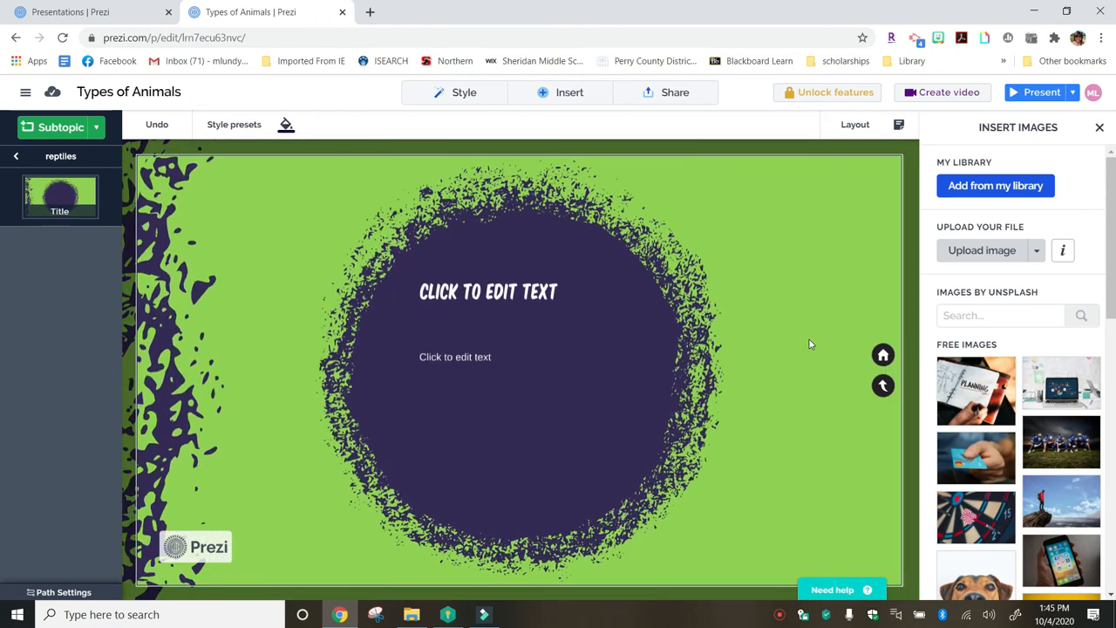
left_click(475, 289)
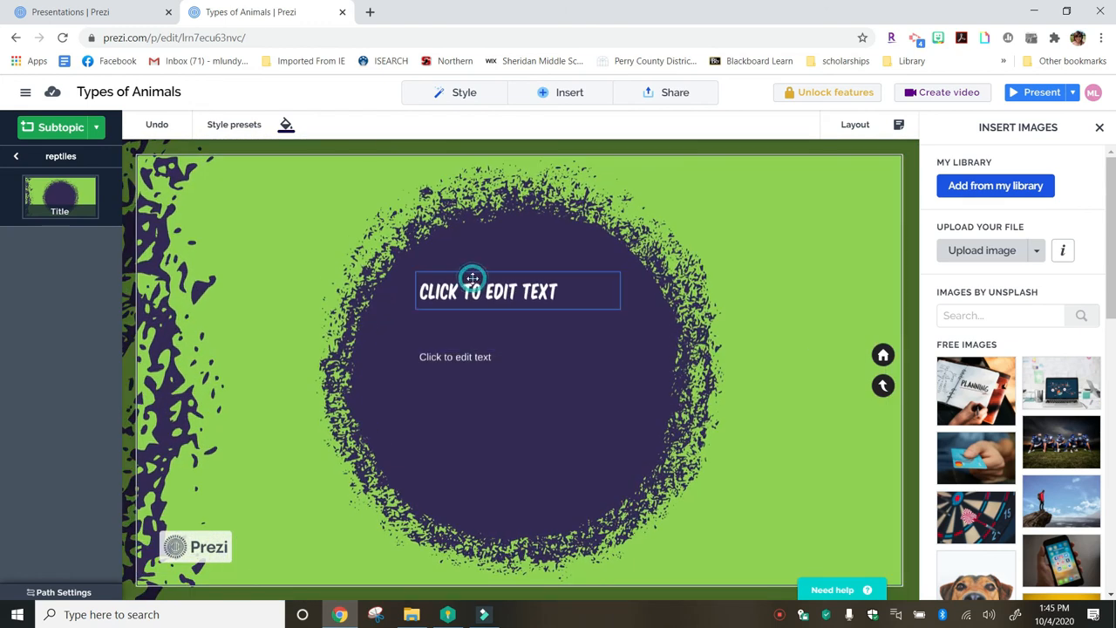
key("Delete")
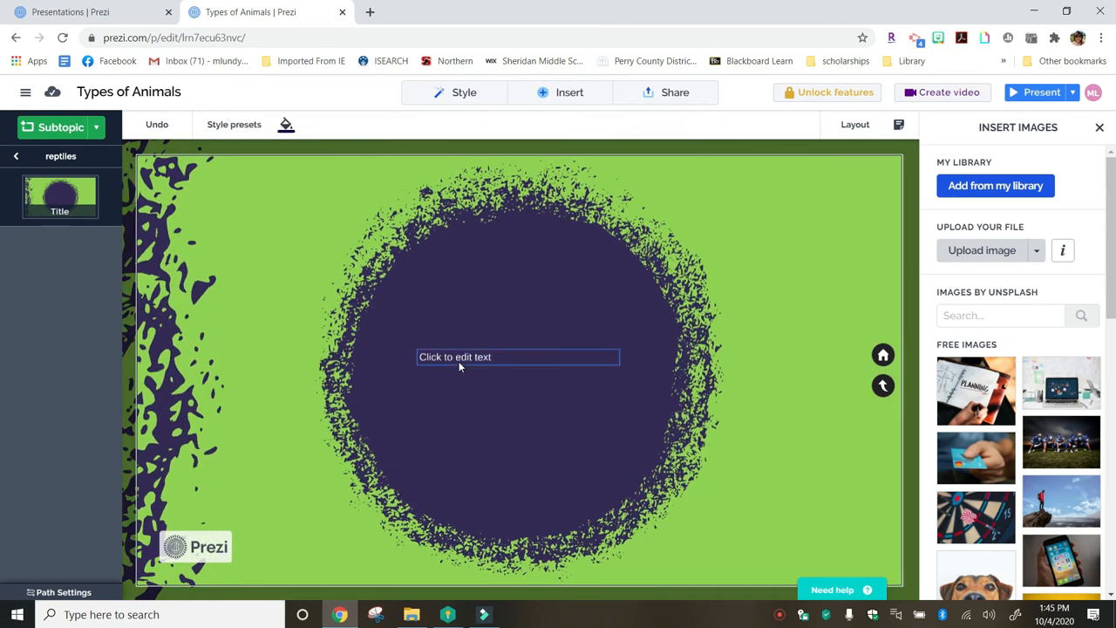
left_click(458, 366)
key("Delete")
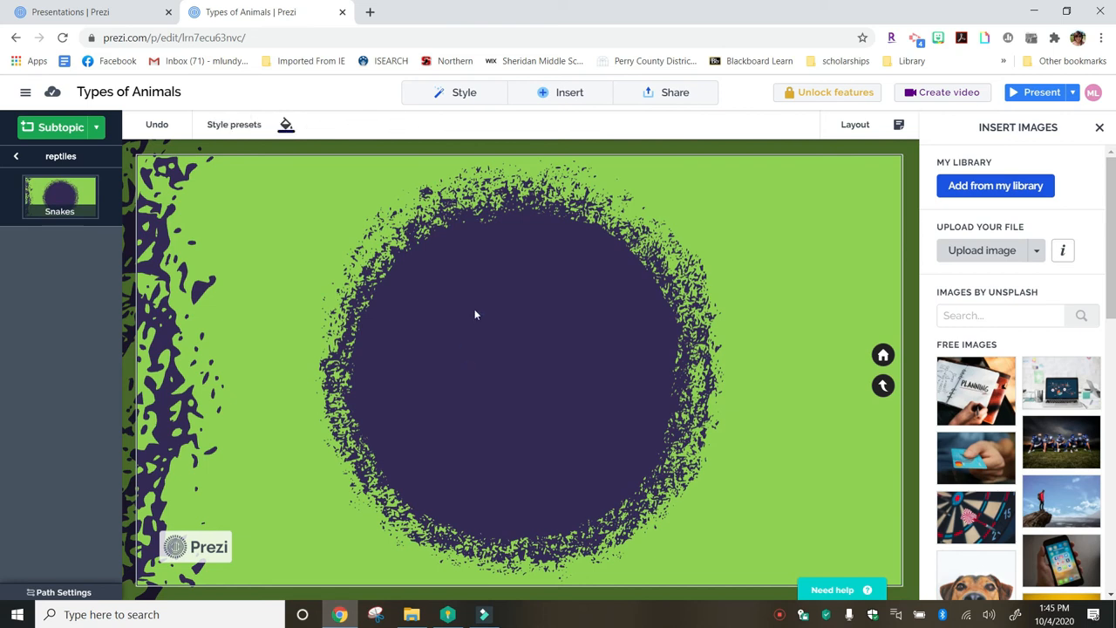
Step: Insert the image snake.jpg from the computer's Desktop folder into the Snakes subtopic
left_click(585, 96)
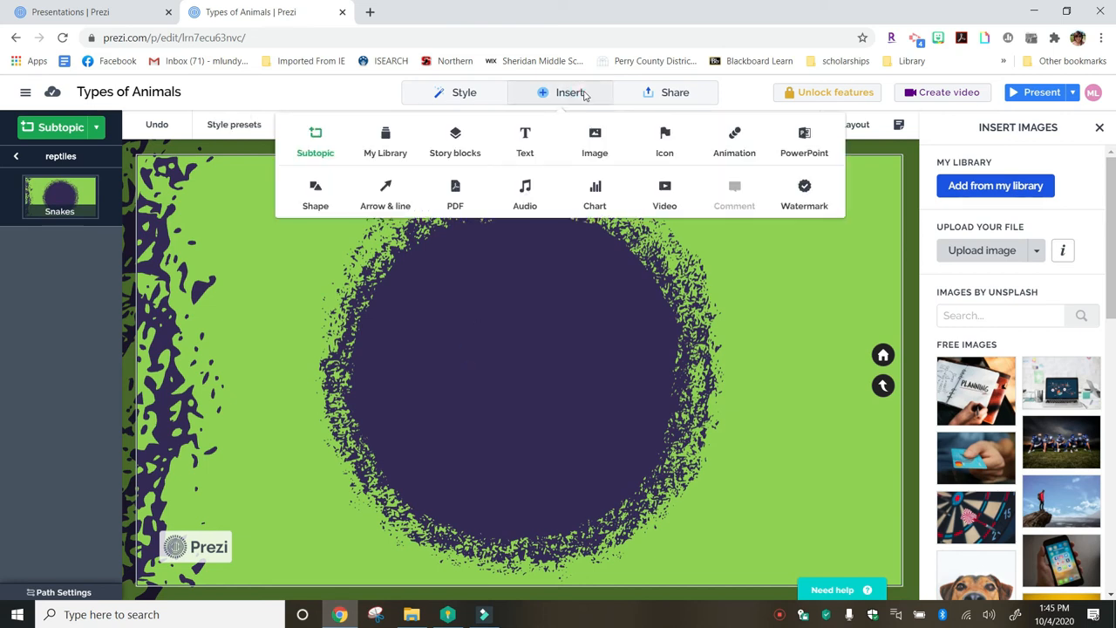
left_click(582, 155)
left_click(588, 153)
left_click(1032, 254)
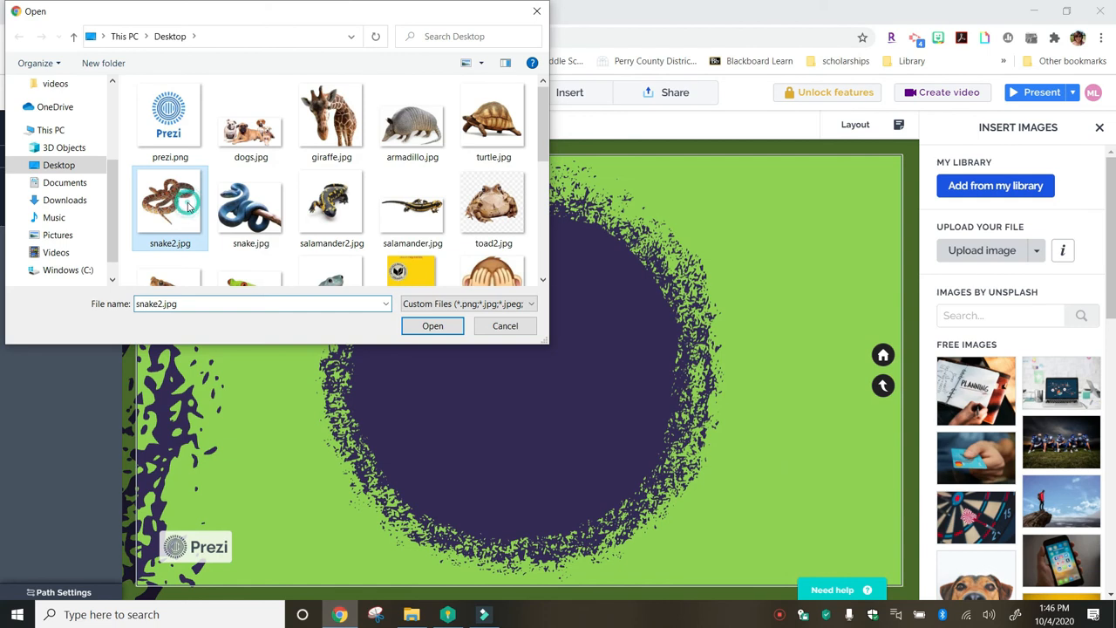
left_click(238, 205)
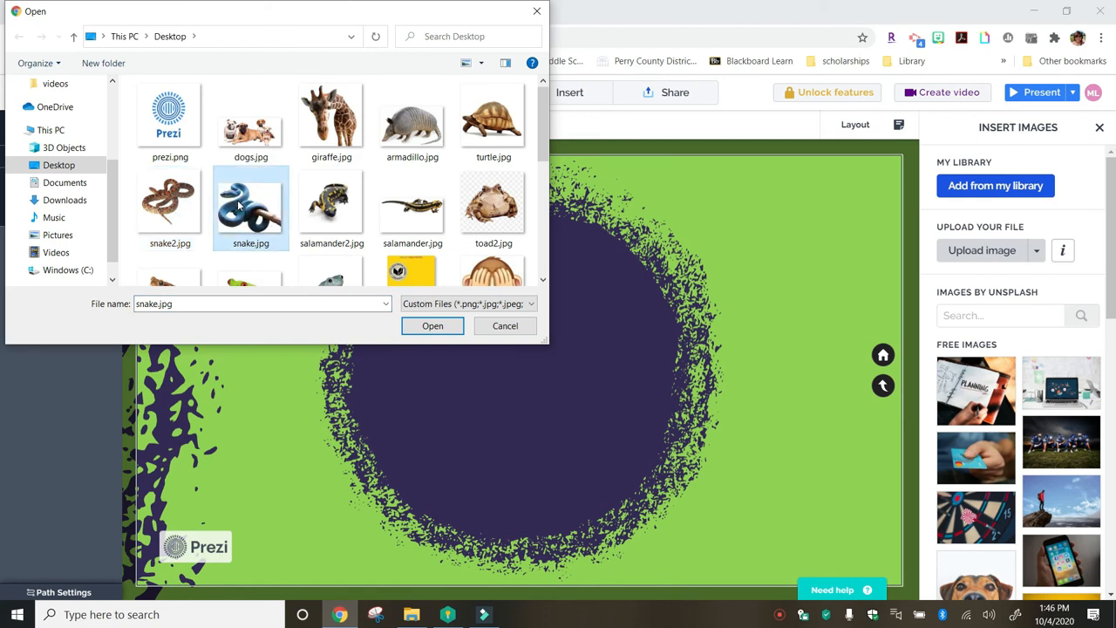
left_click(430, 329)
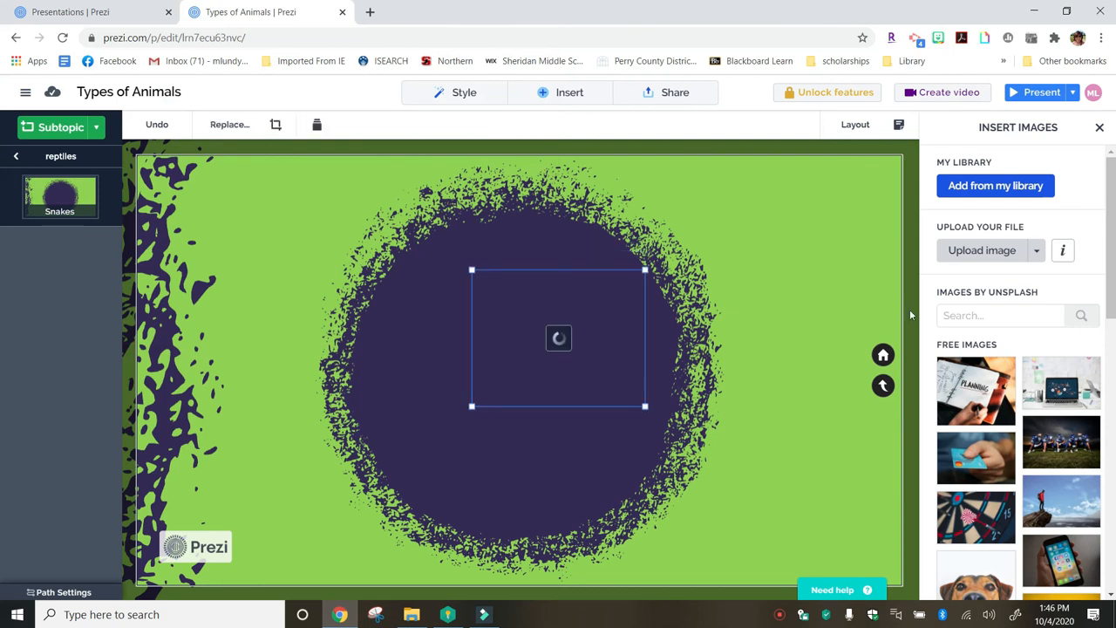
Step: Upload snake2.jpg from the computer as a second image, placed below and to the left of the blue snake
left_click(1037, 250)
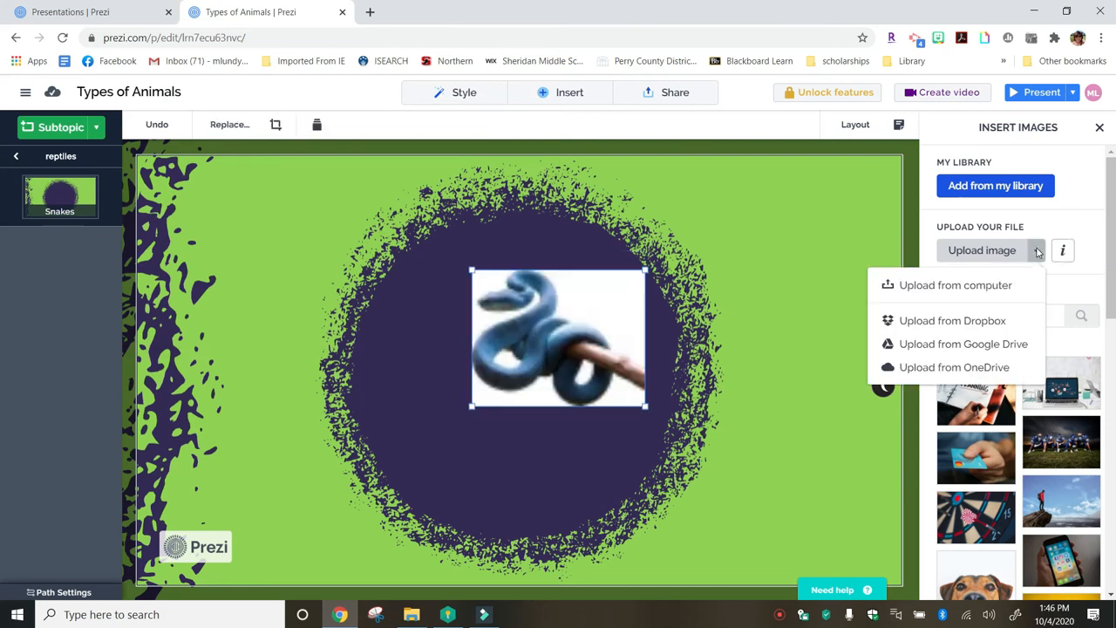
left_click(981, 287)
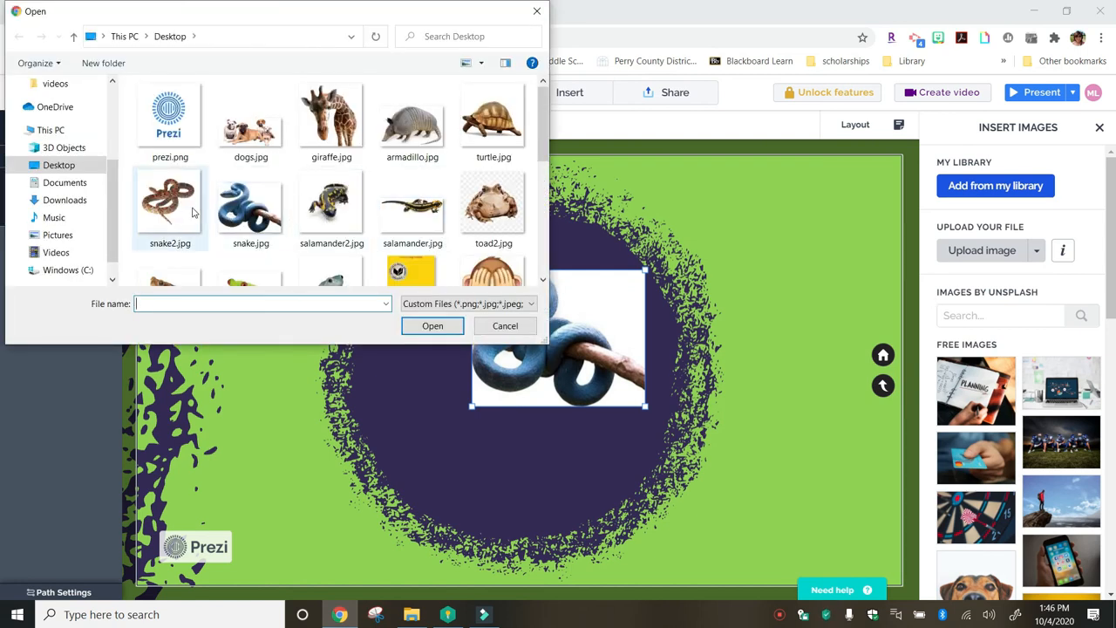
left_click(185, 214)
left_click(444, 327)
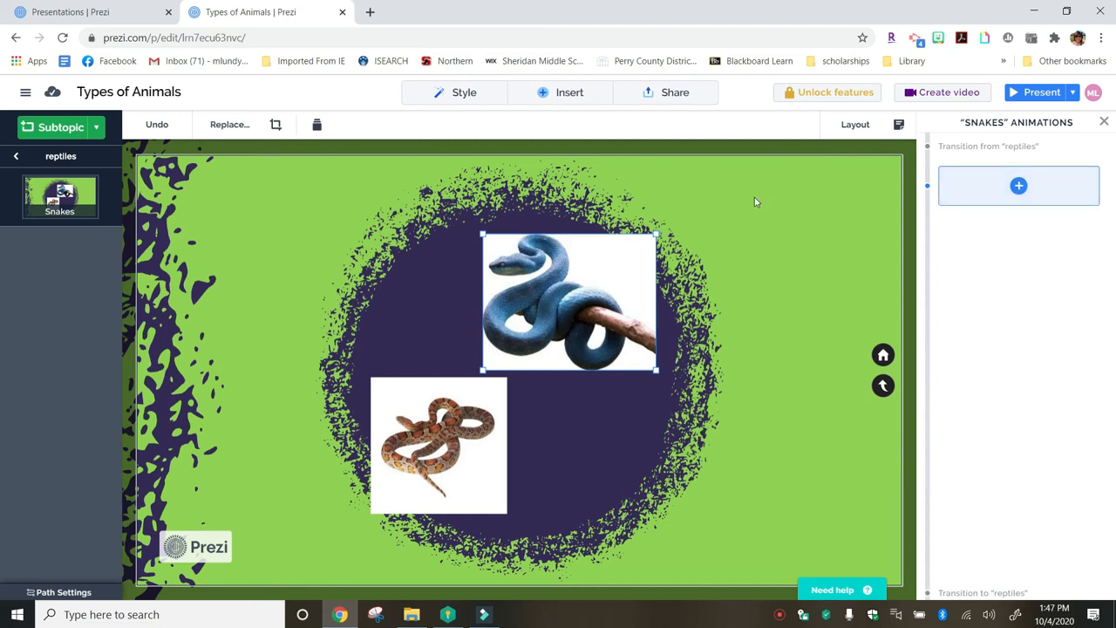
Step: Add a Zoom to animation for the blue snake image
left_click(755, 203)
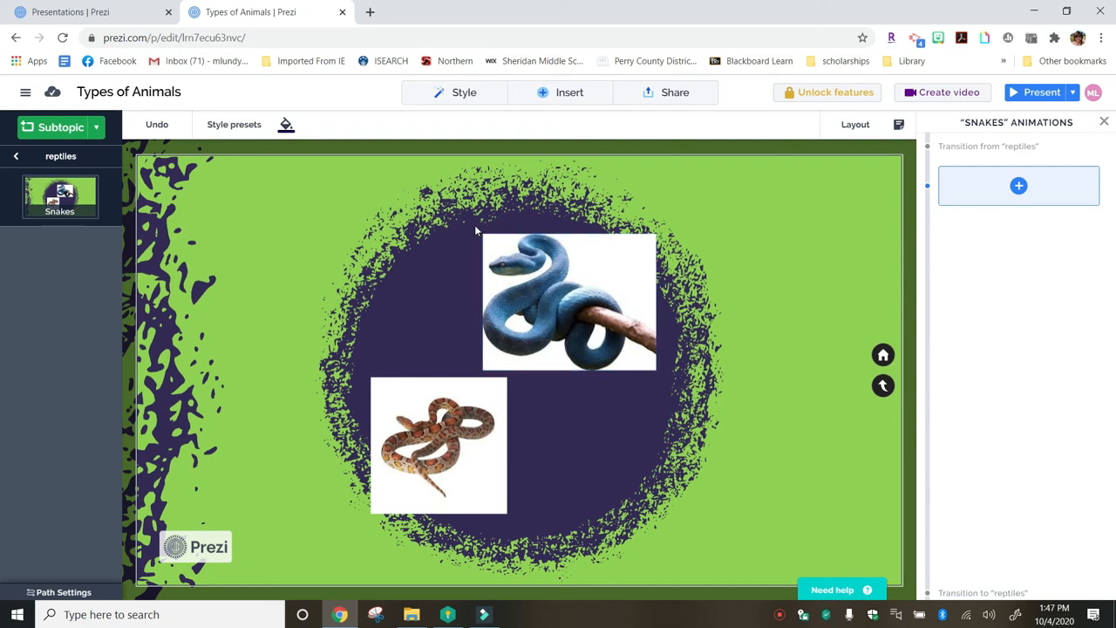
left_click(506, 268)
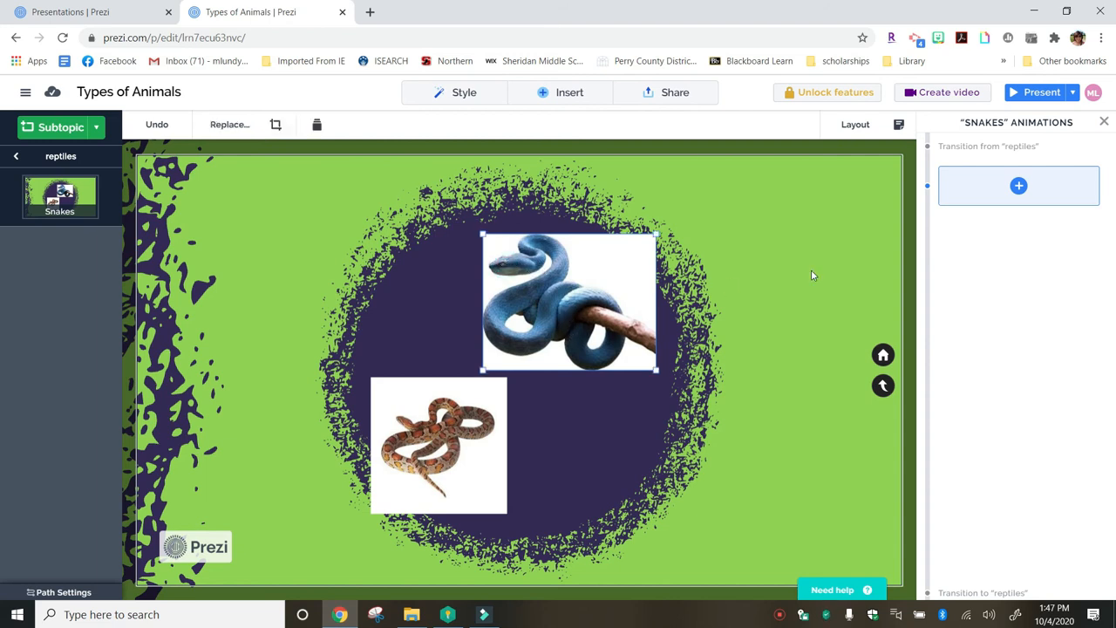
left_click(1020, 185)
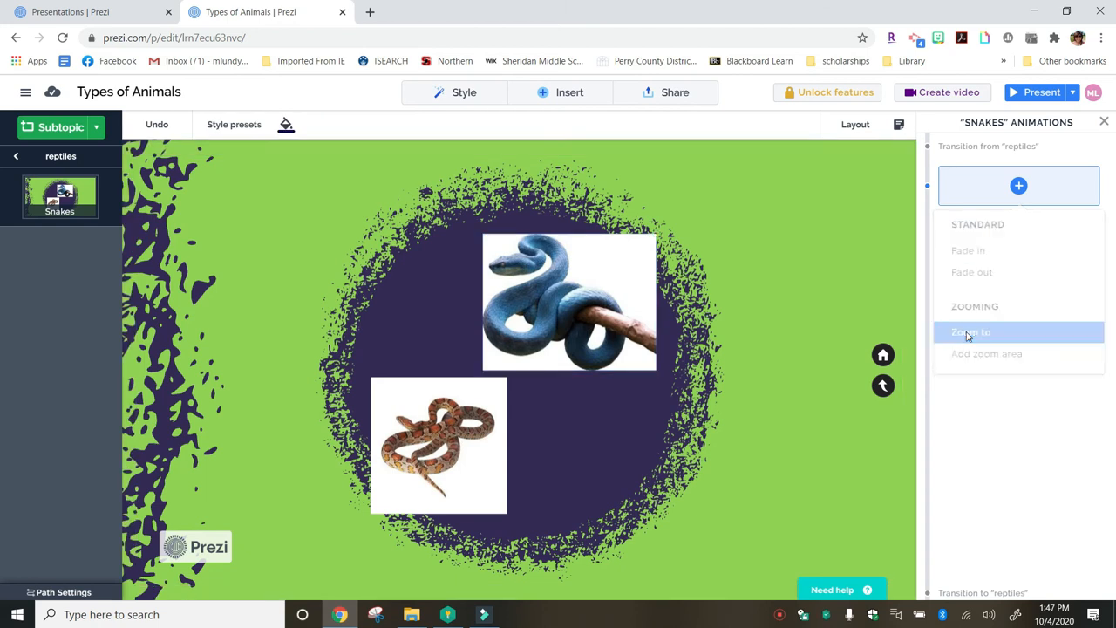
left_click(970, 332)
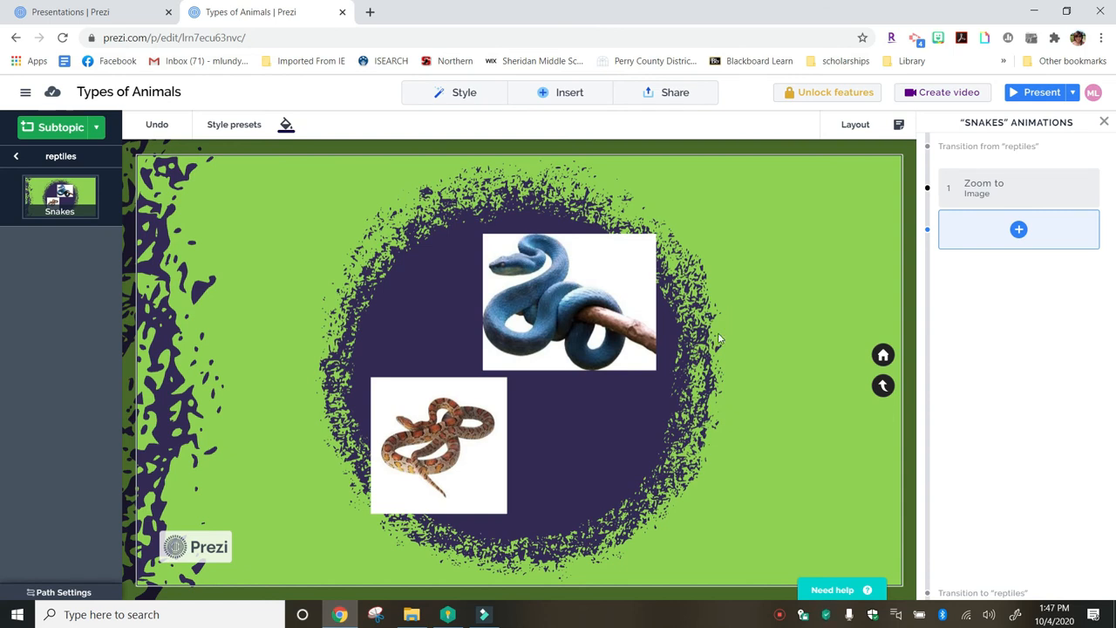
Step: Add a zoom area animation and position its frame over the head of the brown snake
left_click(467, 435)
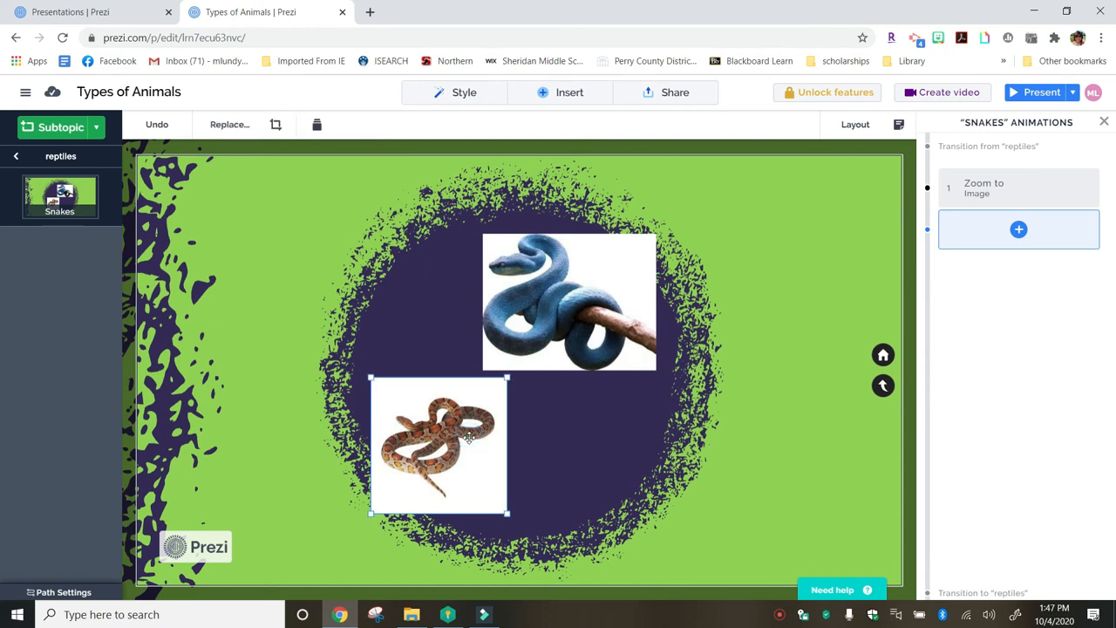
left_click(1007, 233)
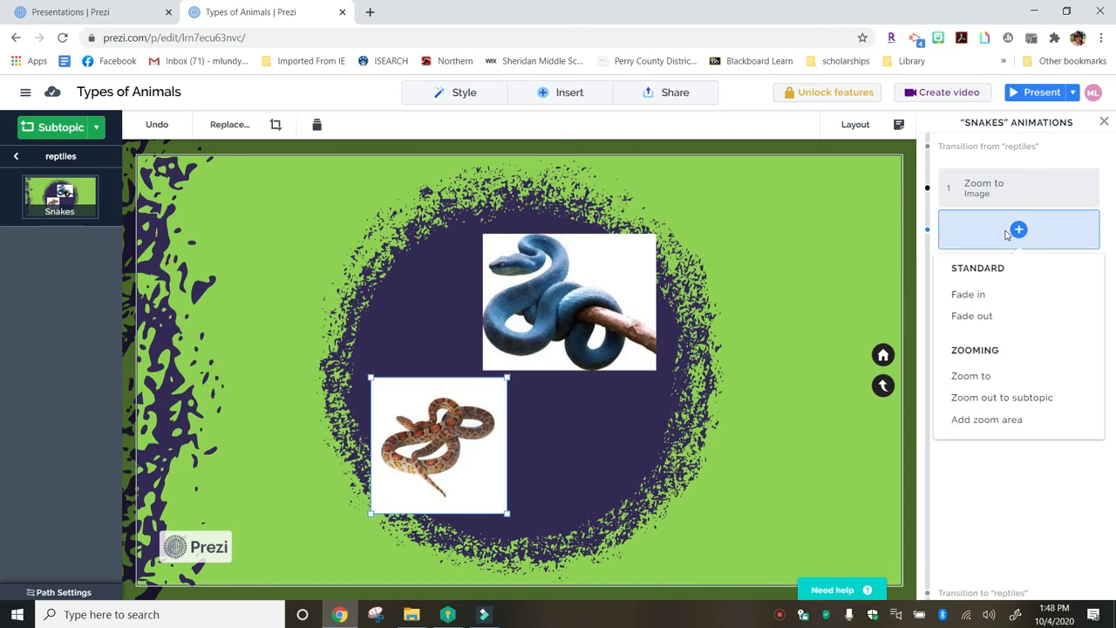
left_click(983, 420)
left_click_drag(458, 411, 429, 423)
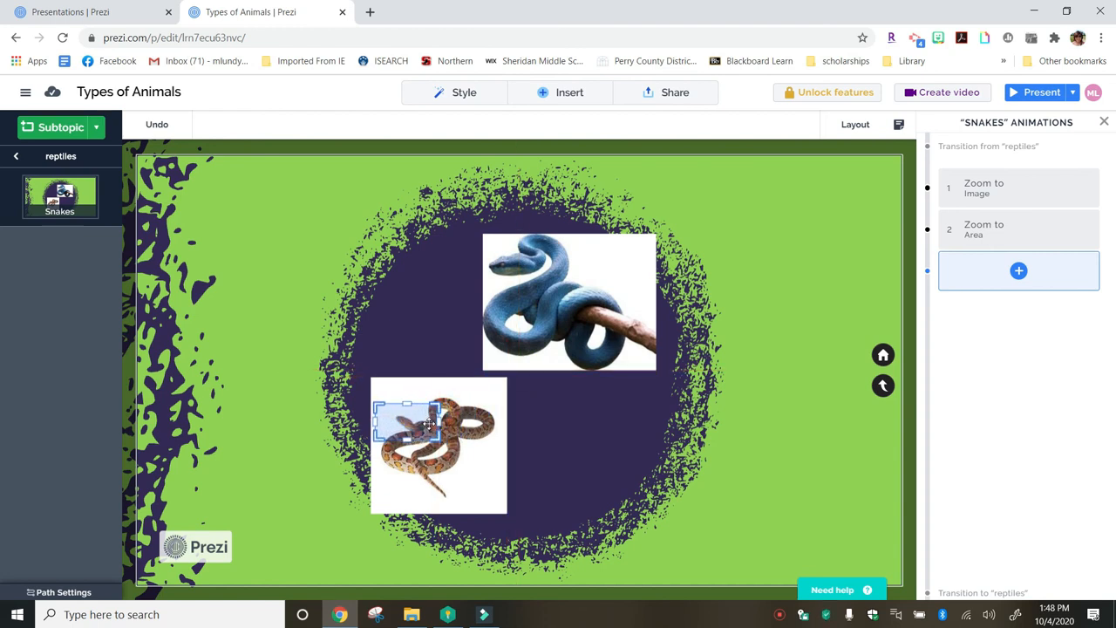
left_click(706, 420)
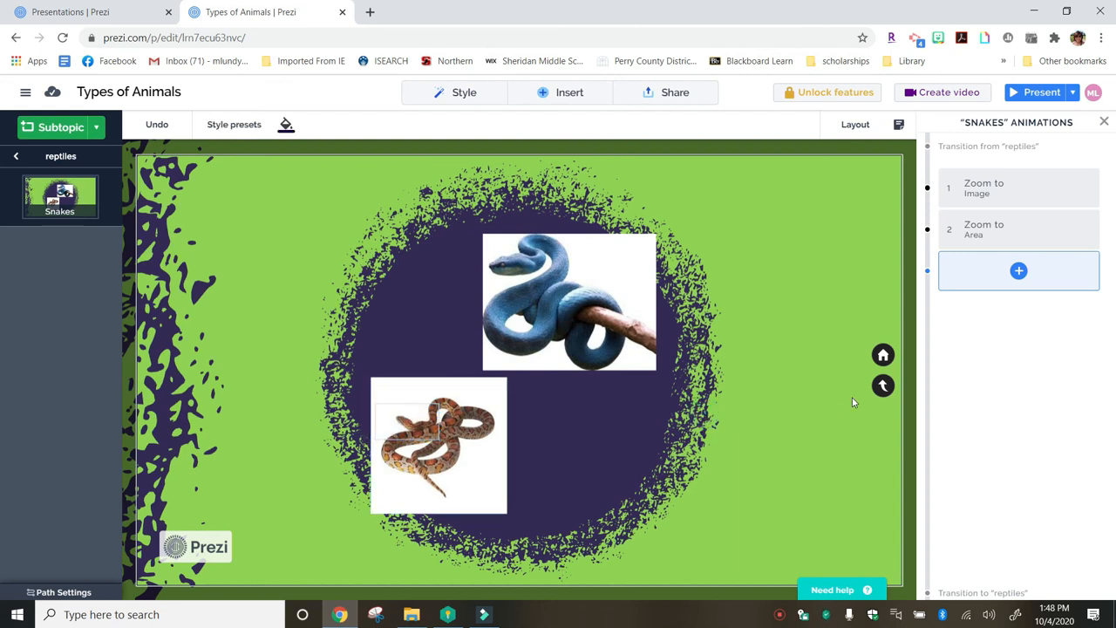
Step: Return to the overview and play the presentation step by step, checking the Mammals and Reptiles topics, their subtopics and the snake zooms
left_click(882, 388)
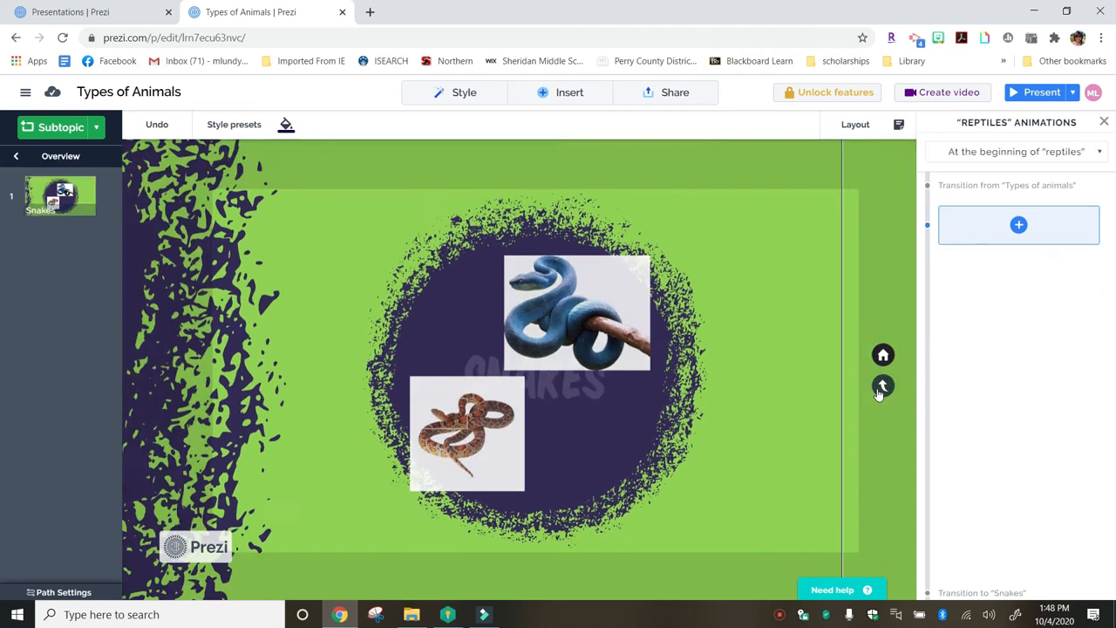
left_click(882, 387)
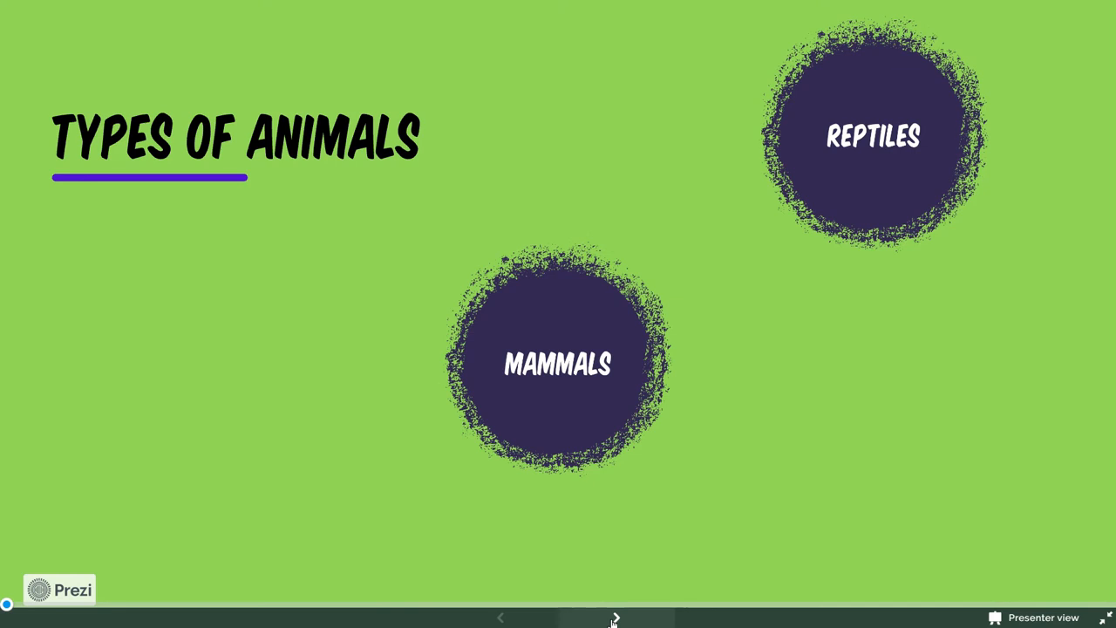
left_click(614, 619)
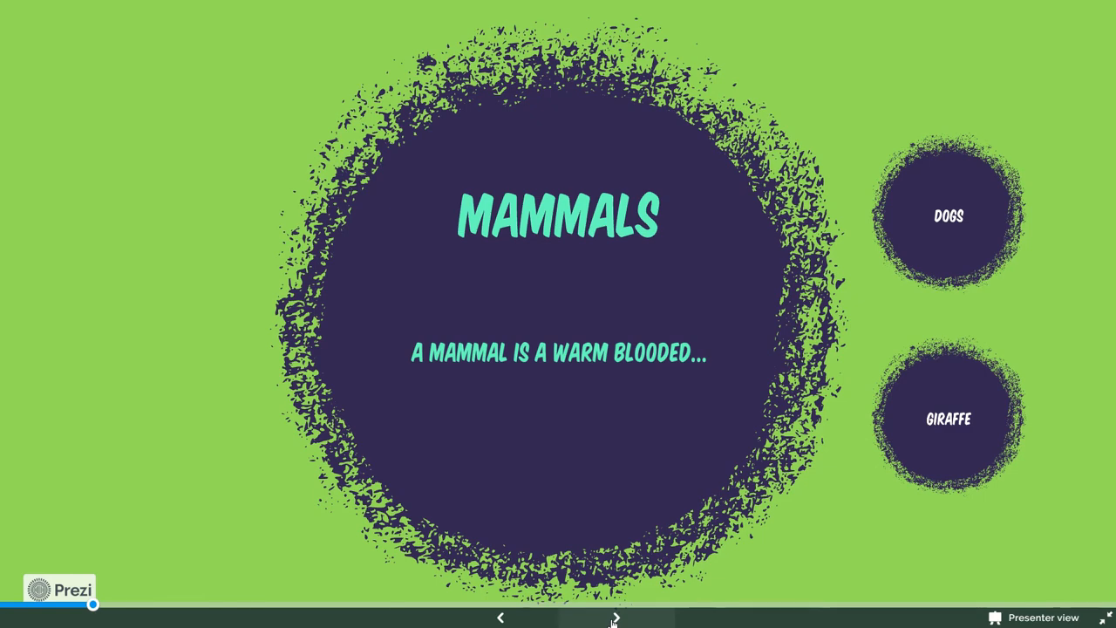
left_click(615, 618)
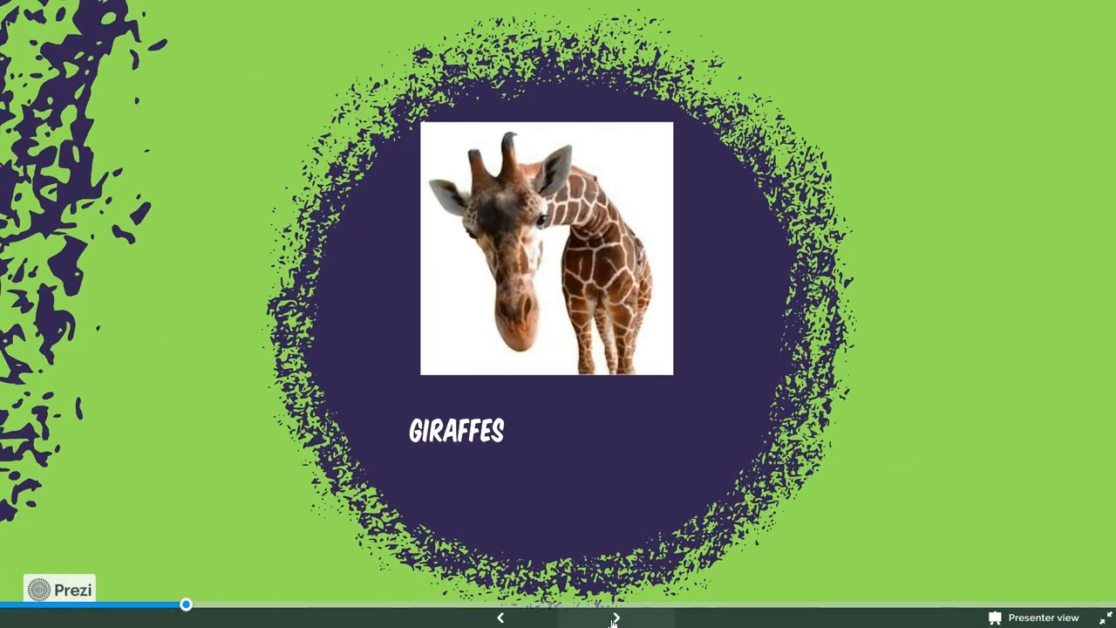
left_click(615, 618)
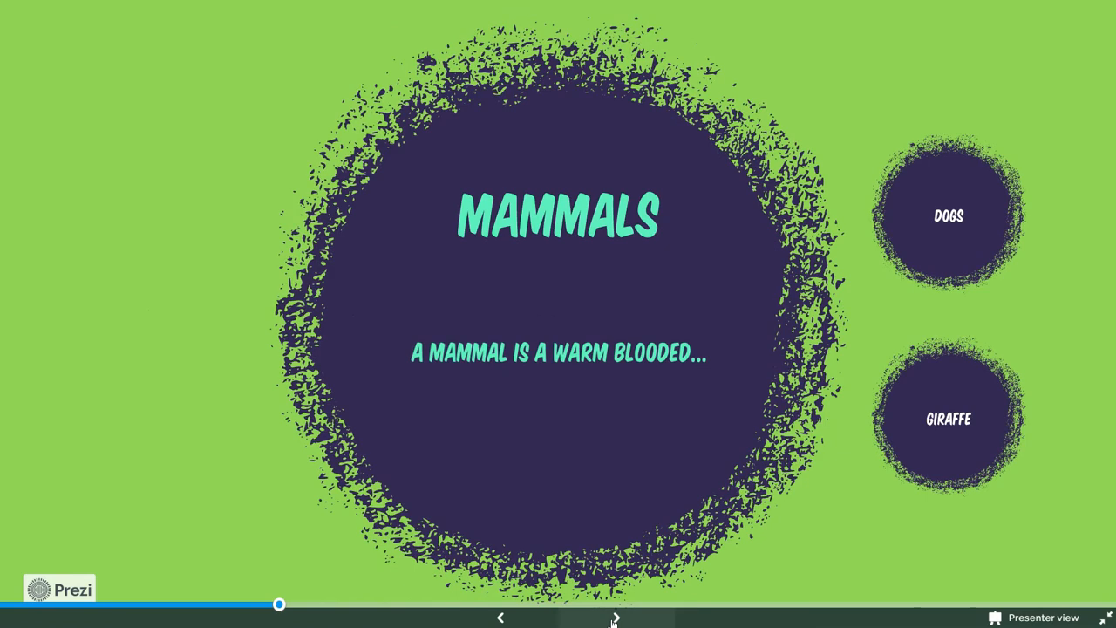
left_click(615, 618)
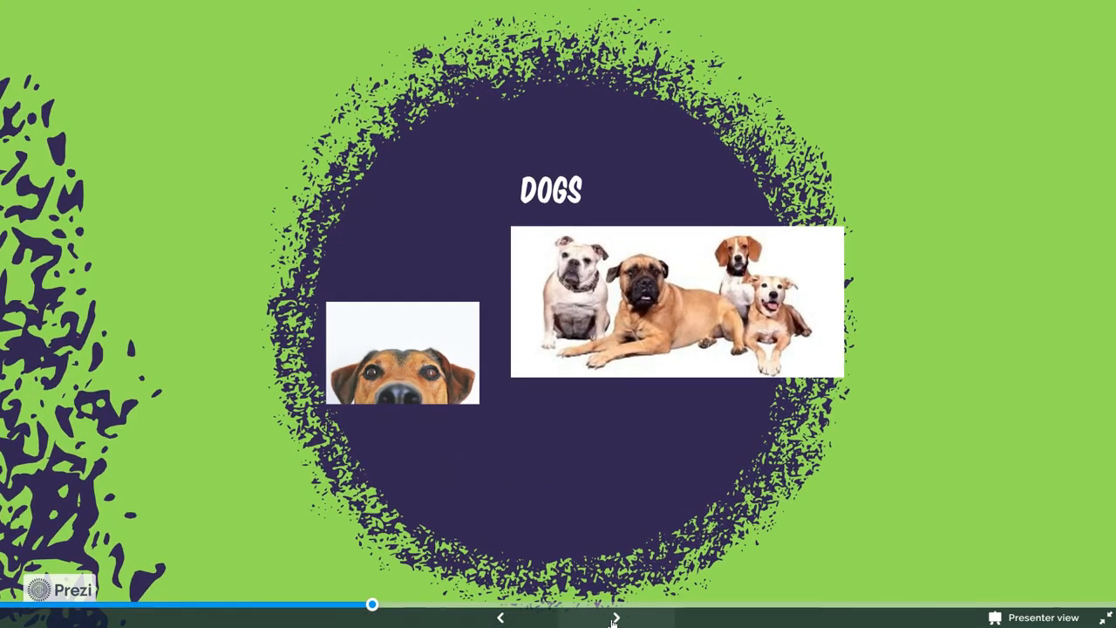
left_click(615, 618)
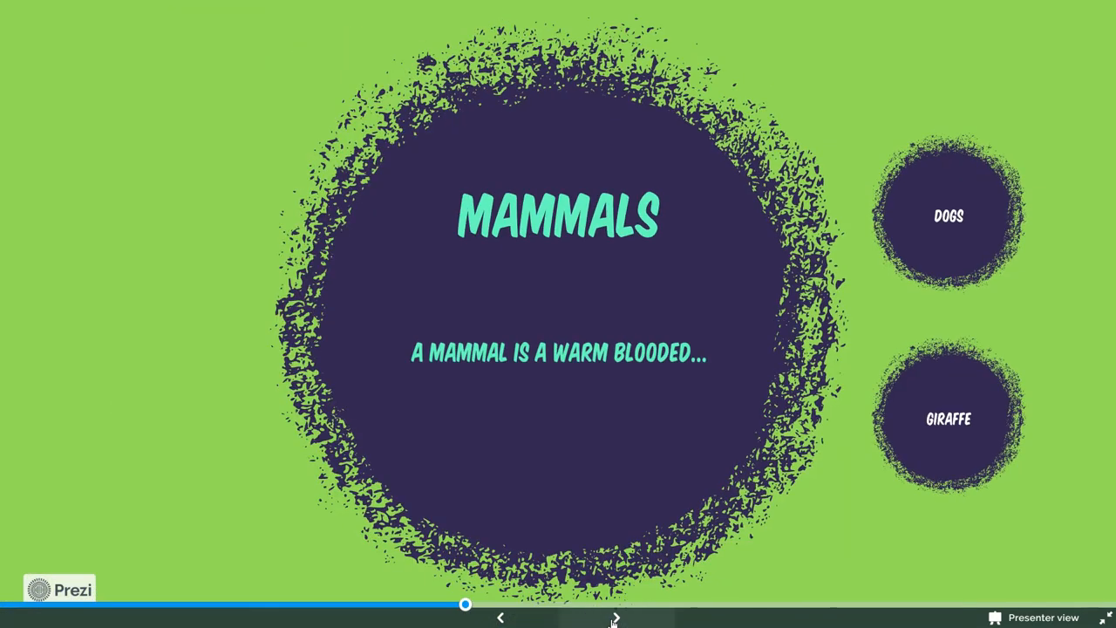
left_click(615, 618)
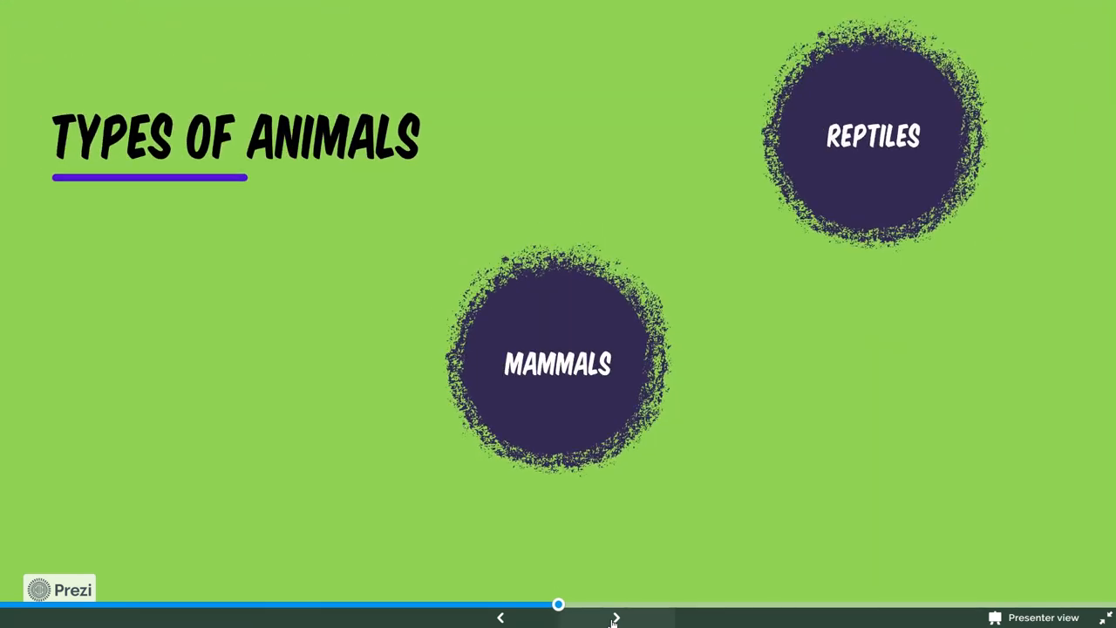
left_click(615, 618)
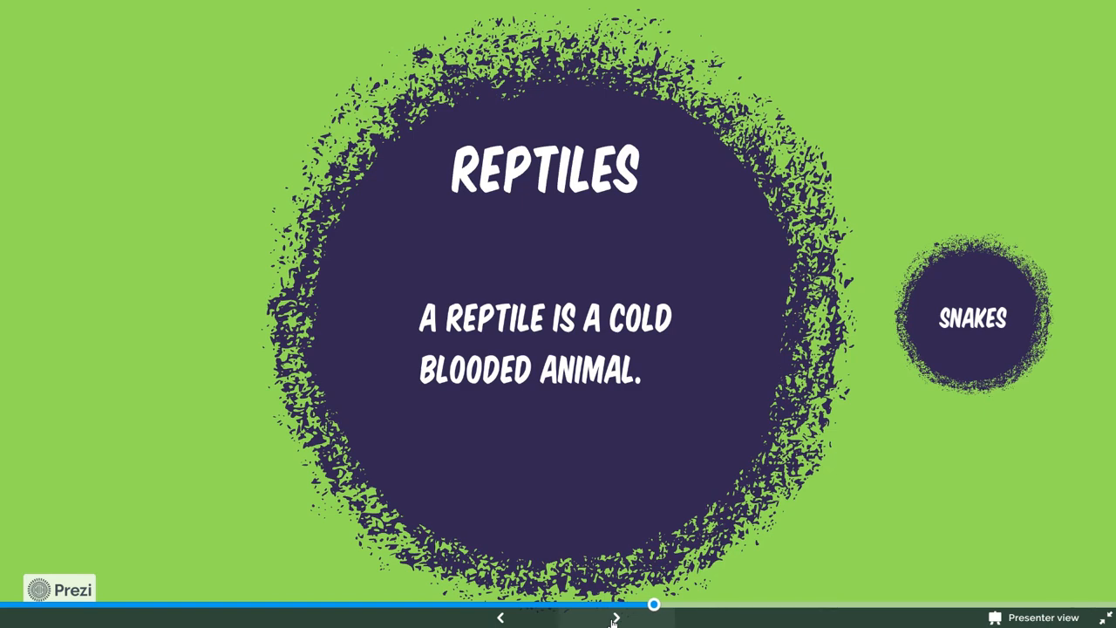
left_click(615, 618)
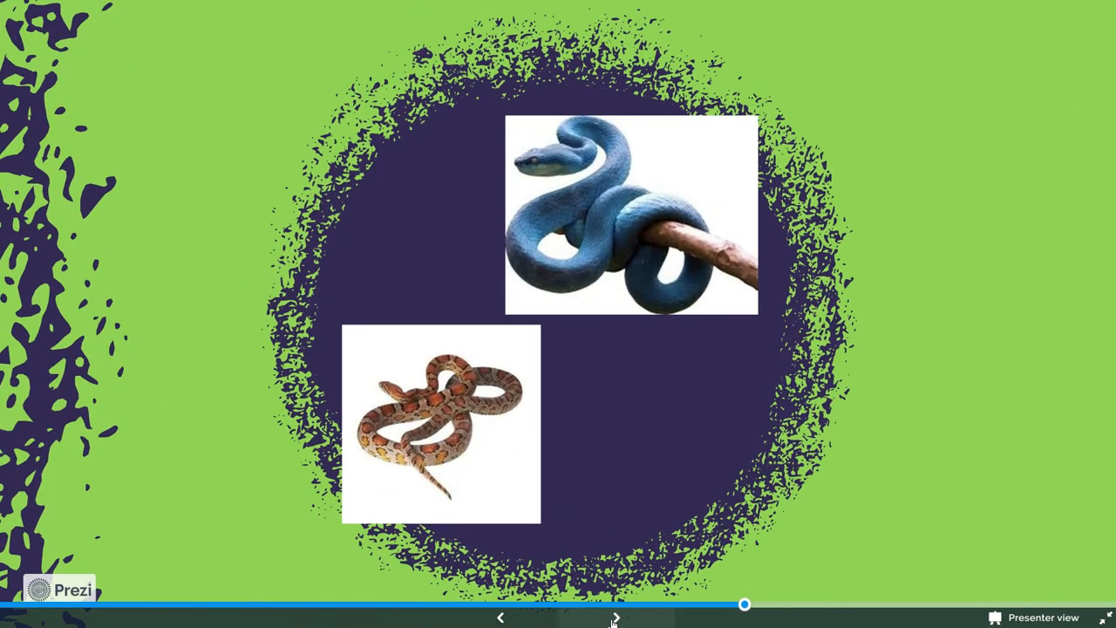
left_click(615, 619)
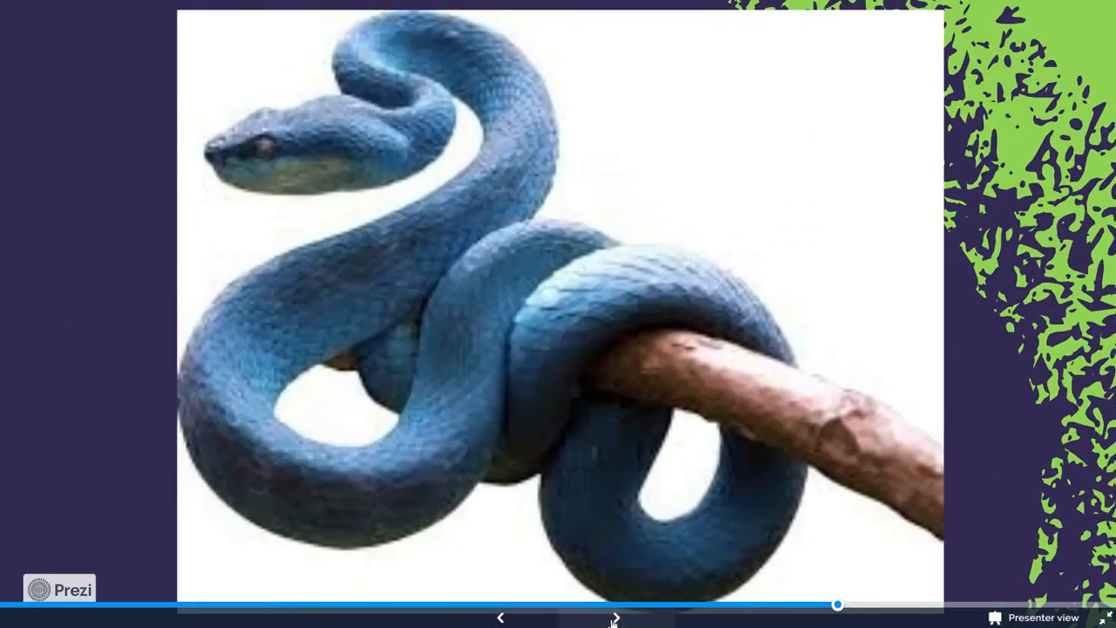
left_click(614, 621)
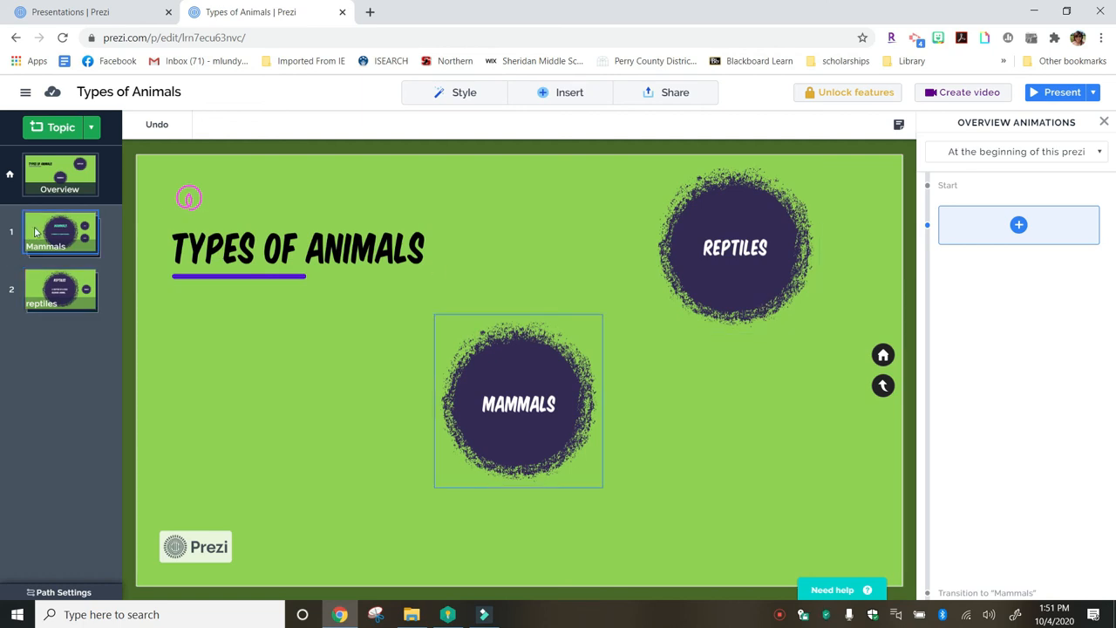
Step: Reorder the presentation path so that the Reptiles topic comes before Mammals
left_click_drag(46, 231, 46, 336)
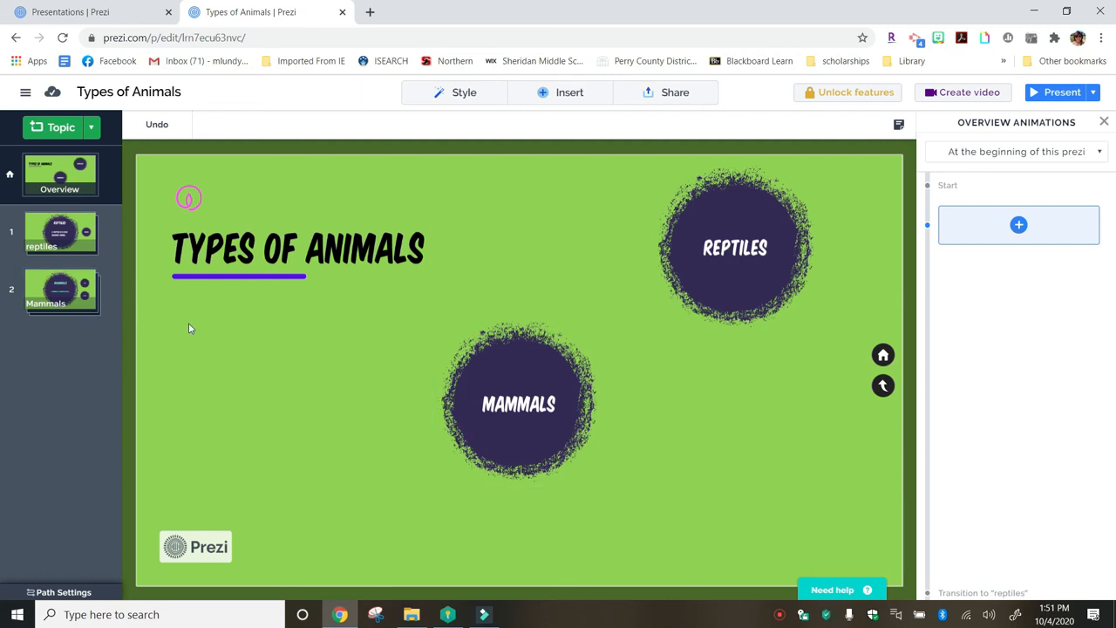
left_click(432, 99)
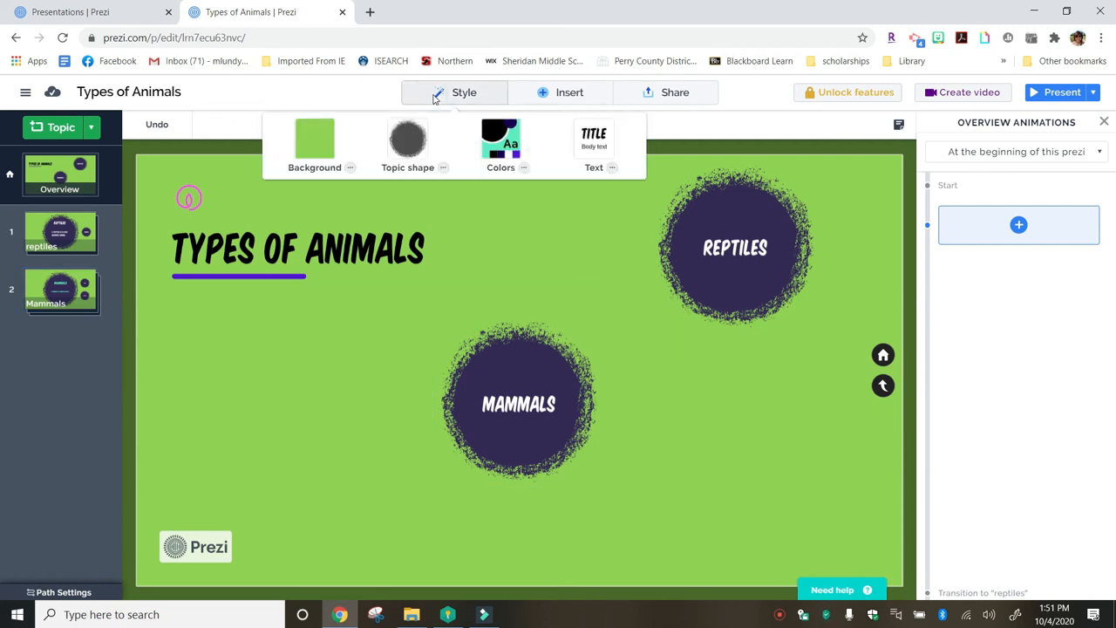
left_click(546, 92)
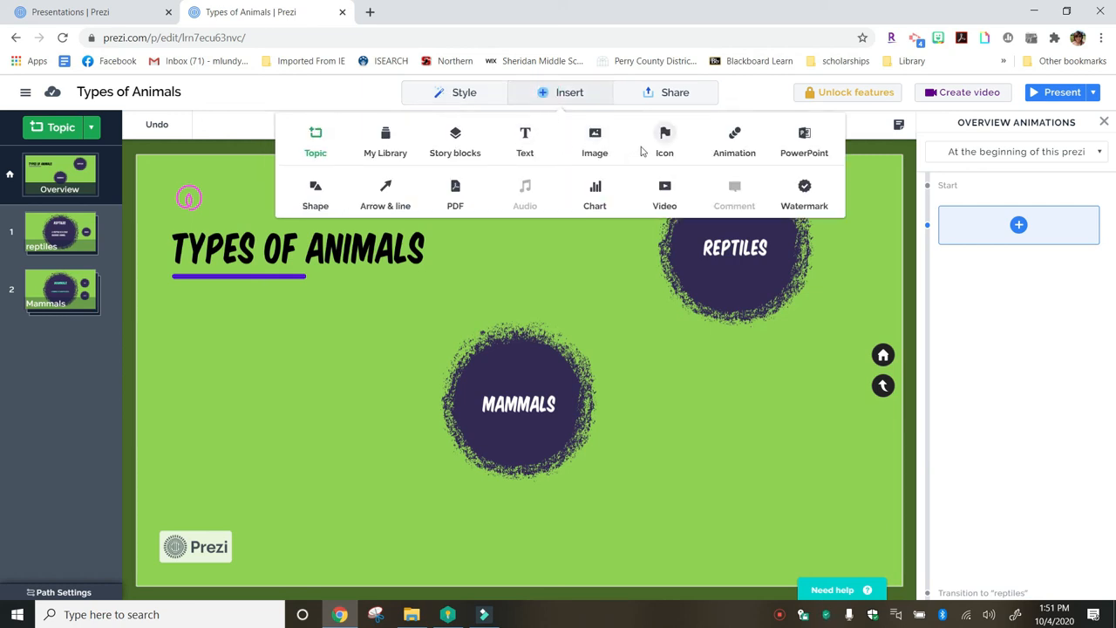
Step: Browse the icons, shapes, and arrows and lines available for insertion into the presentation
left_click(652, 148)
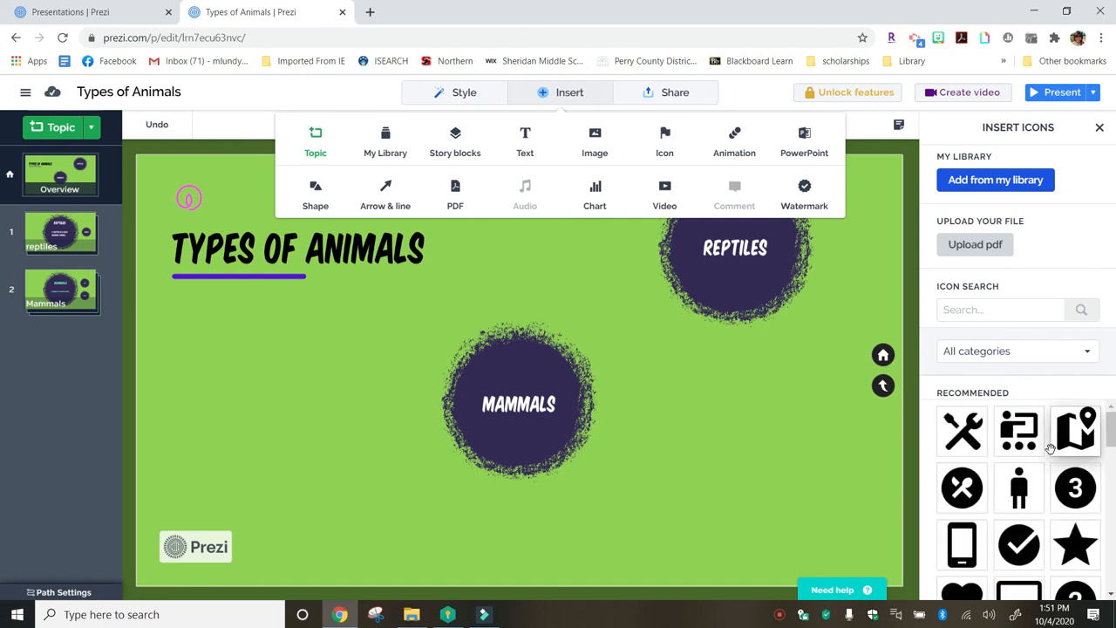
scroll(1051, 449, "down", 5)
scroll(1051, 449, "down", 10)
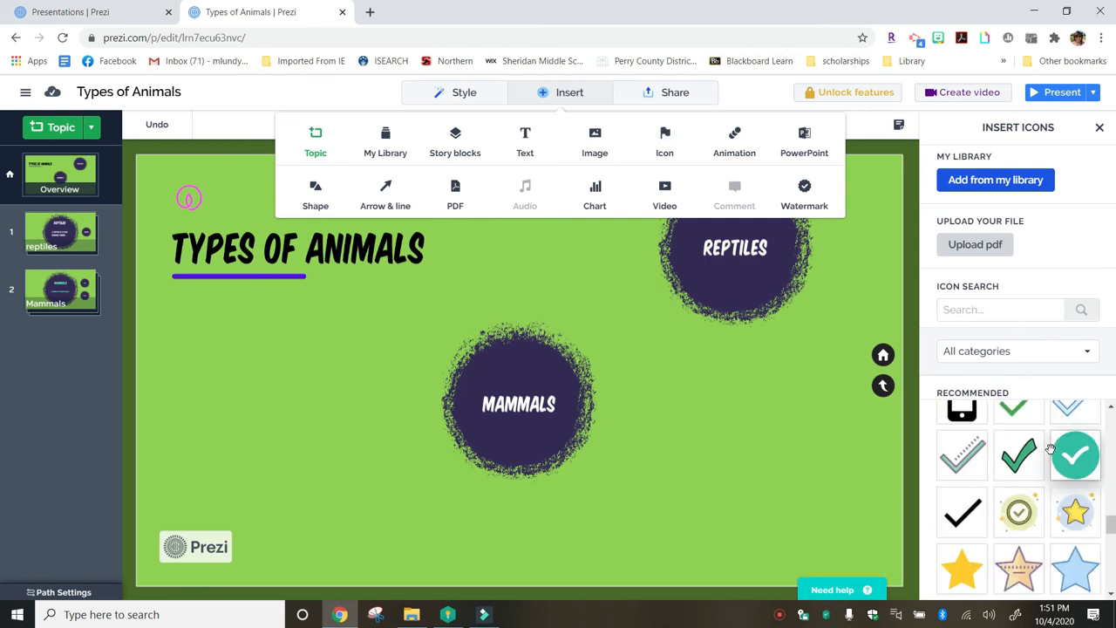
scroll(1051, 449, "down", 8)
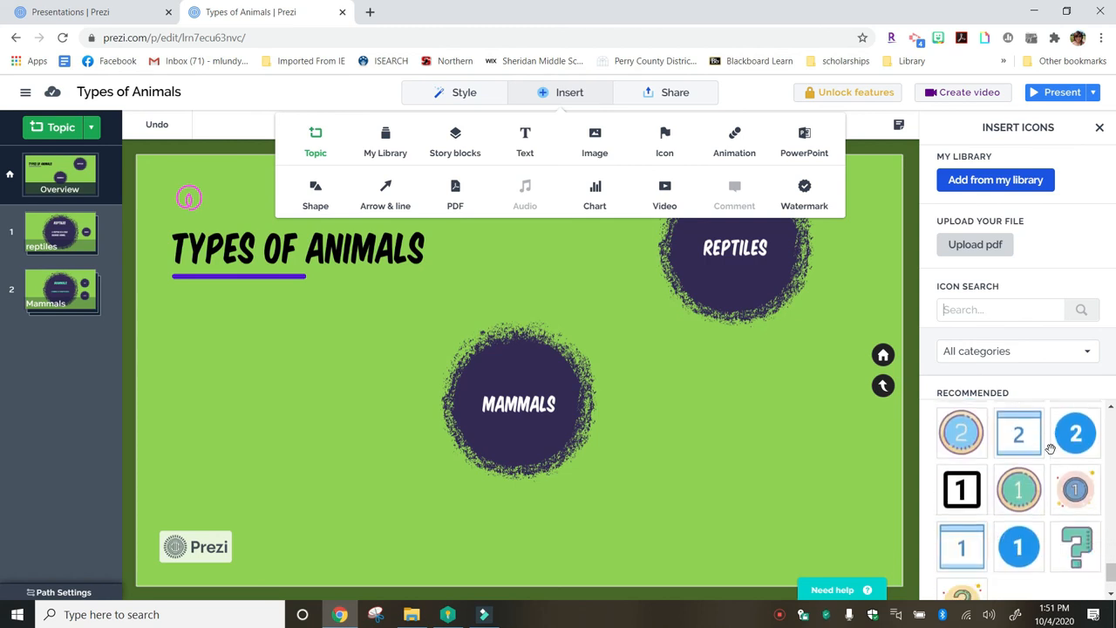
left_click(308, 193)
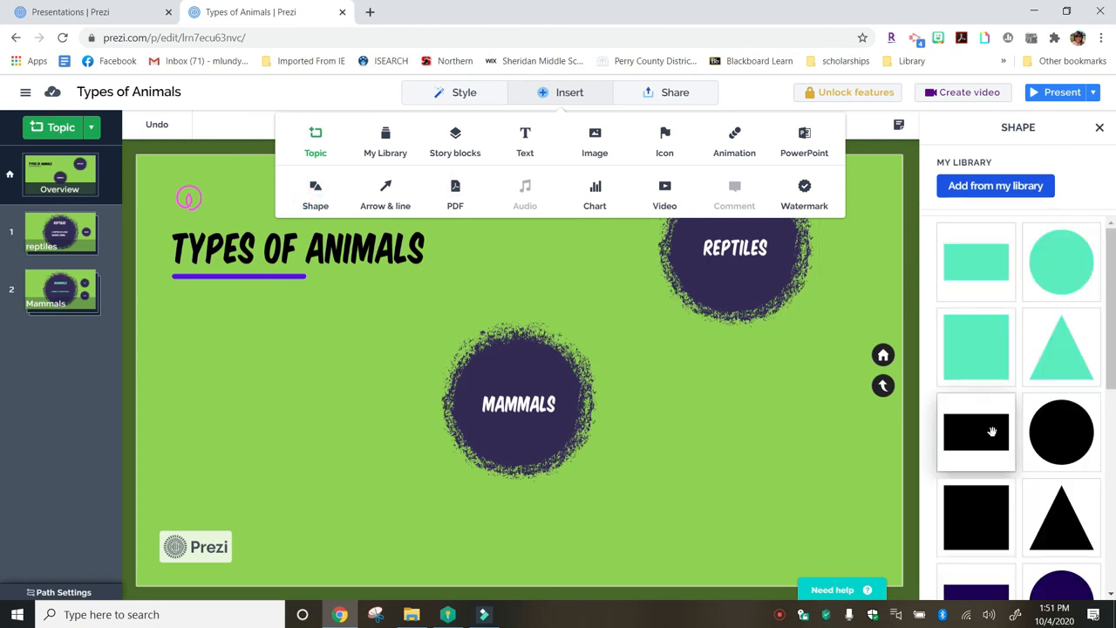
scroll(992, 430, "down", 4)
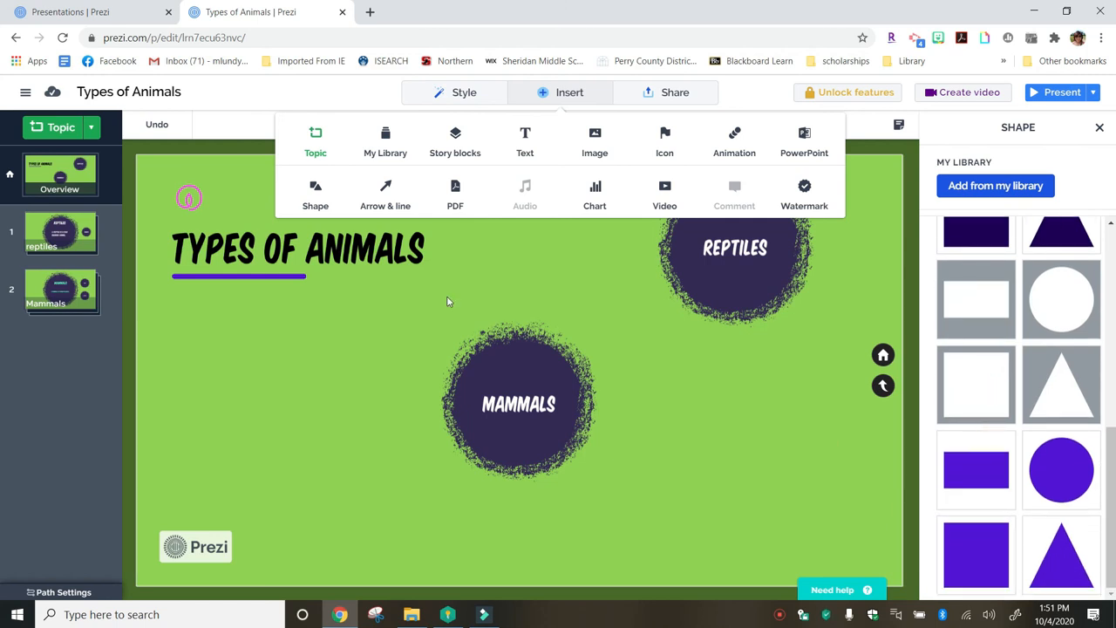
left_click(400, 201)
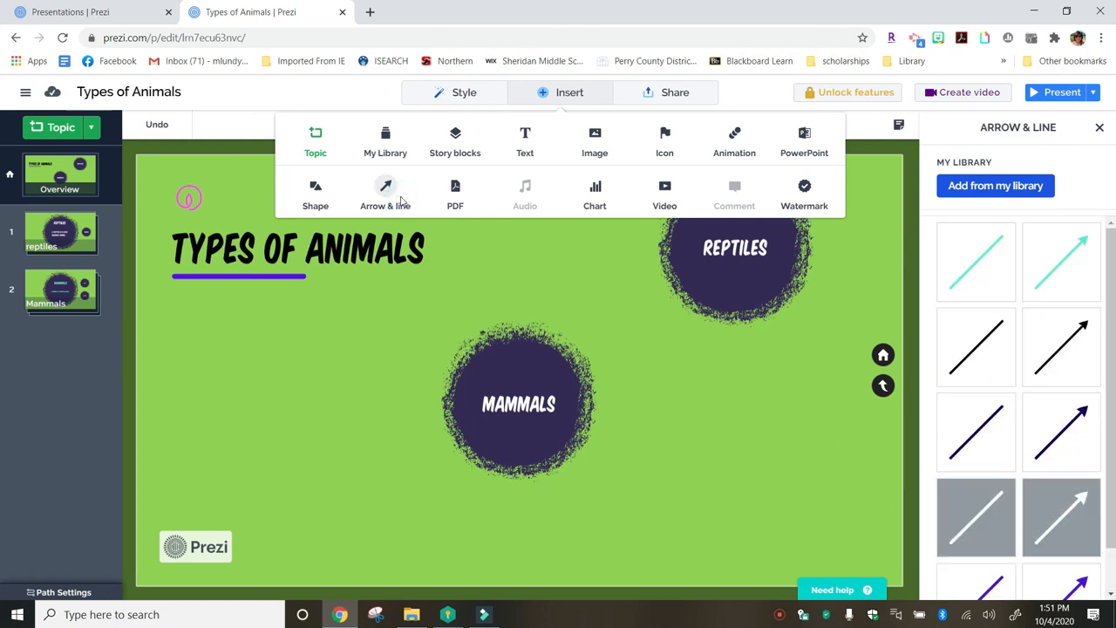
scroll(1007, 507, "down", 1)
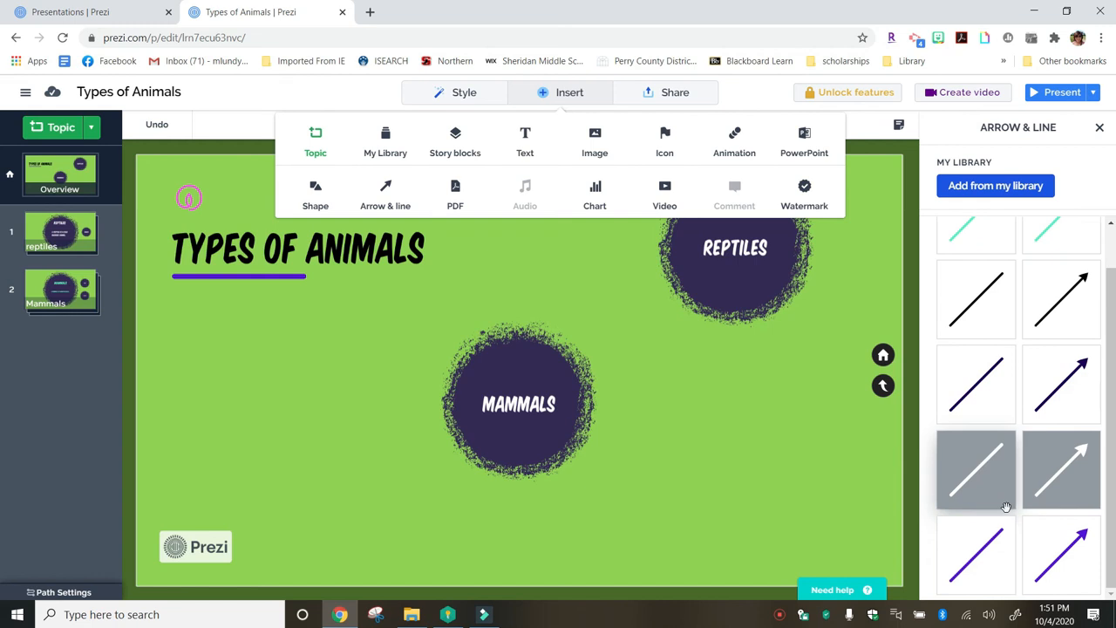
scroll(1007, 507, "up", 1)
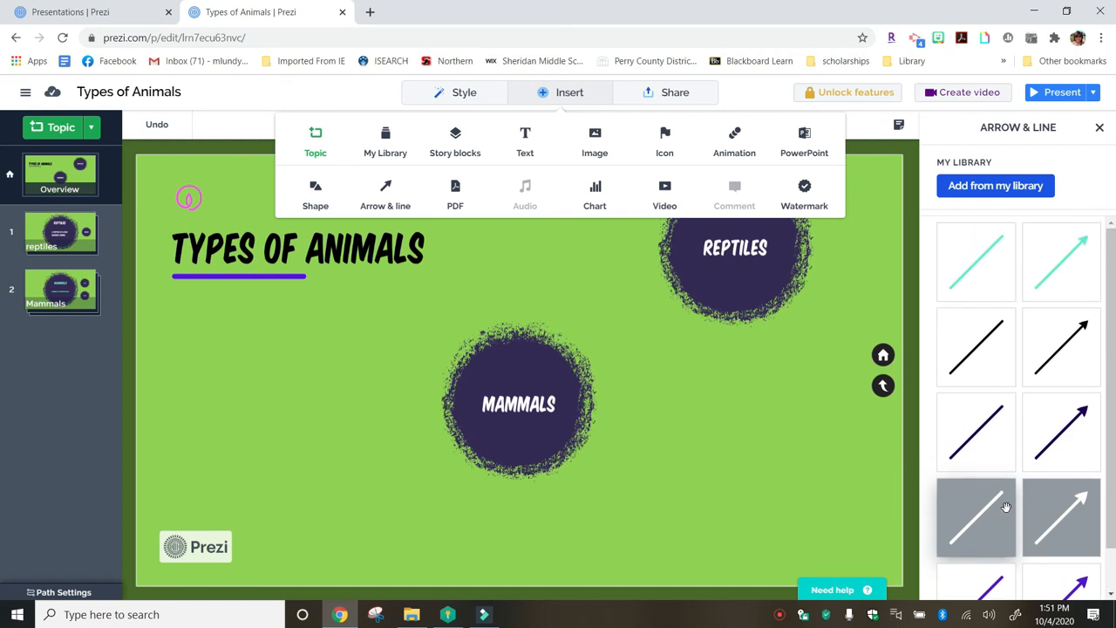
left_click(710, 382)
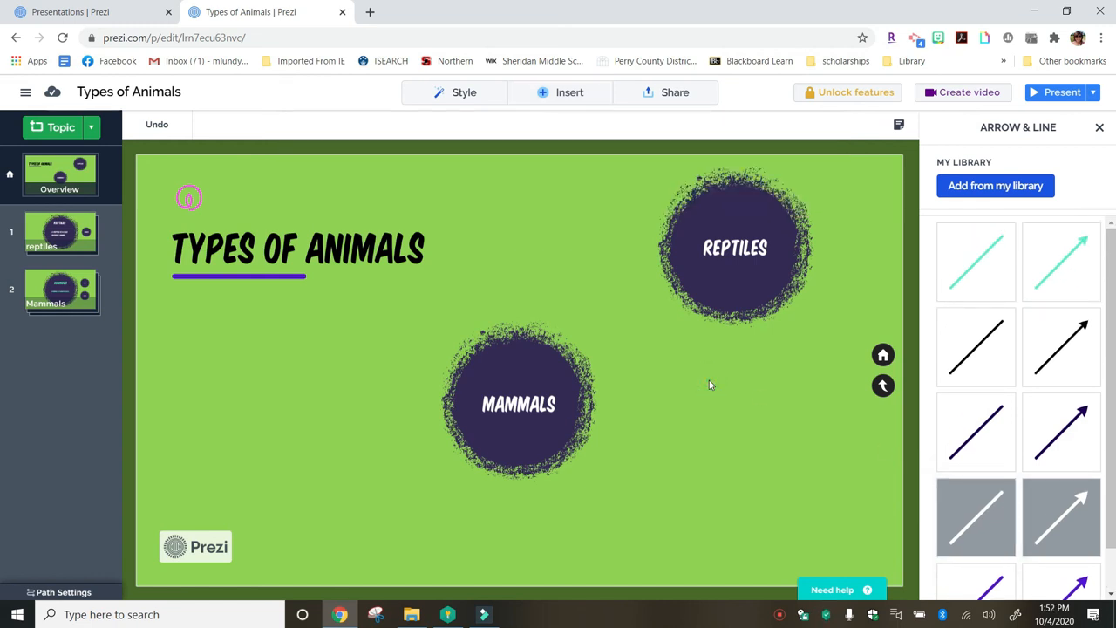